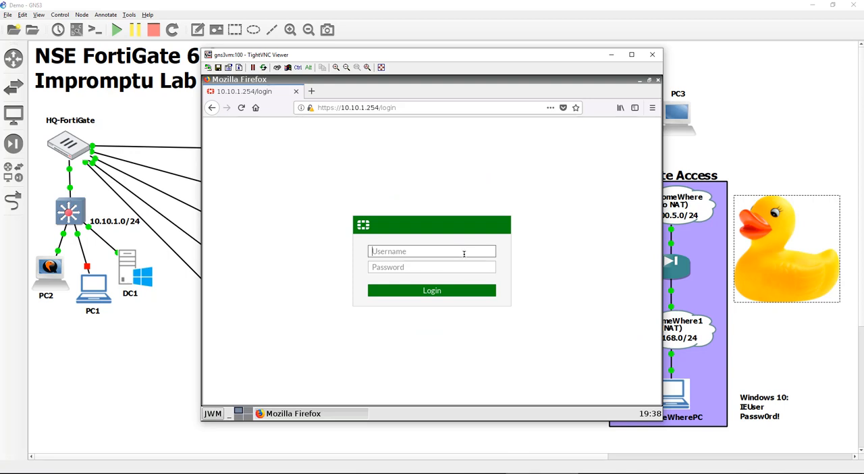
Log in to the HQ-FortiGate as admin with the account password and postpone the recommended file system check
{"action": "type", "text": "admin"}
{"action": "key", "text": "Tab"}
{"action": "type", "text": "password"}
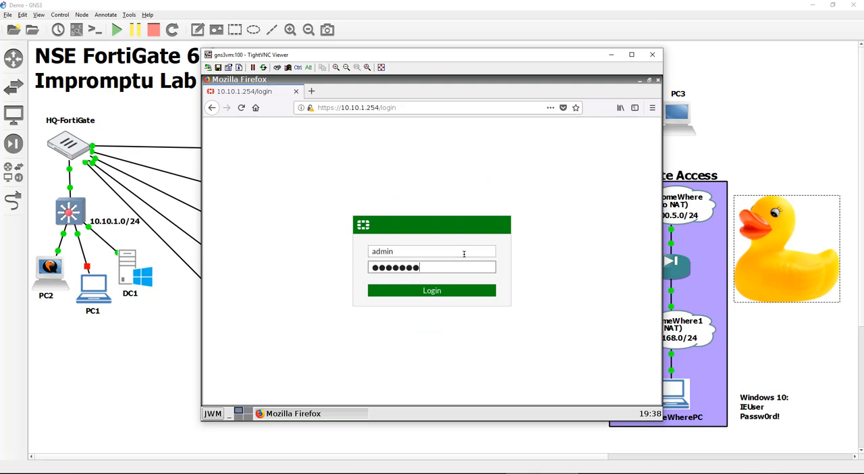
{"action": "key", "text": "Return"}
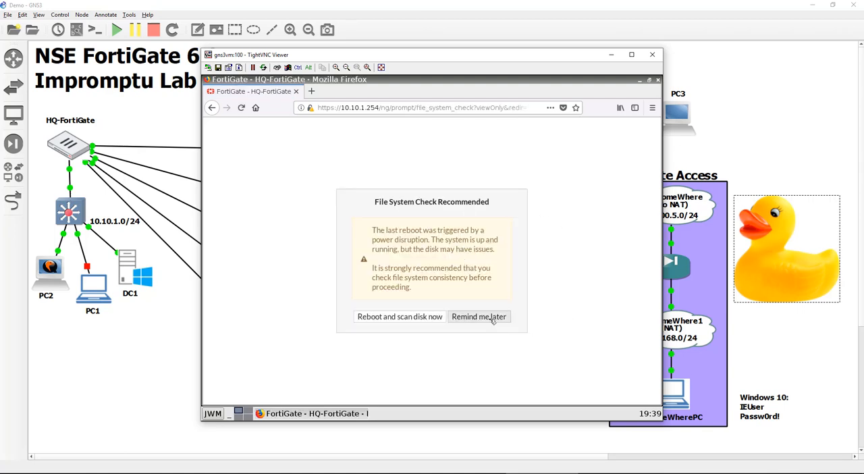
{"action": "left_click", "coordinate": [492, 318]}
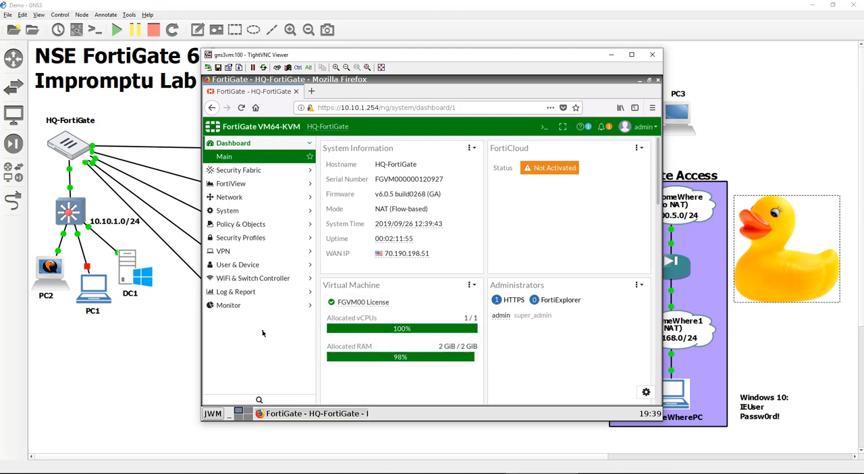
Remove Domain Users from the DC1.itninja.lab remote group match of the RemoteVPNUsers user group and save the group
{"action": "left_click", "coordinate": [263, 266]}
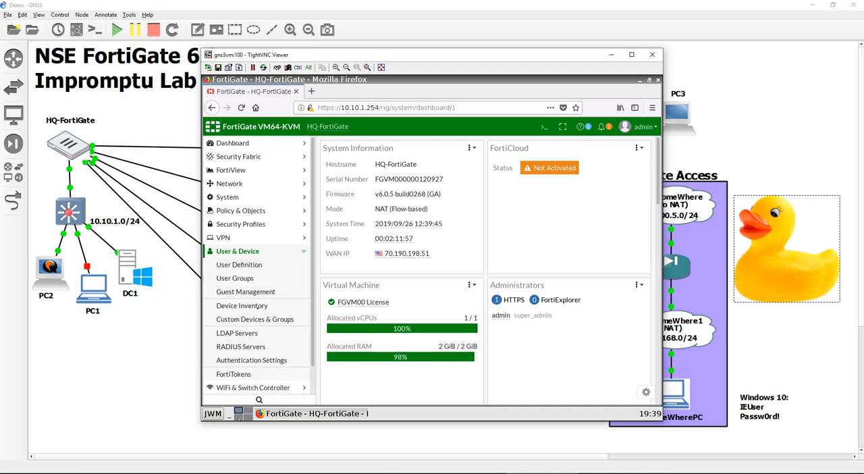
{"action": "left_click", "coordinate": [263, 278]}
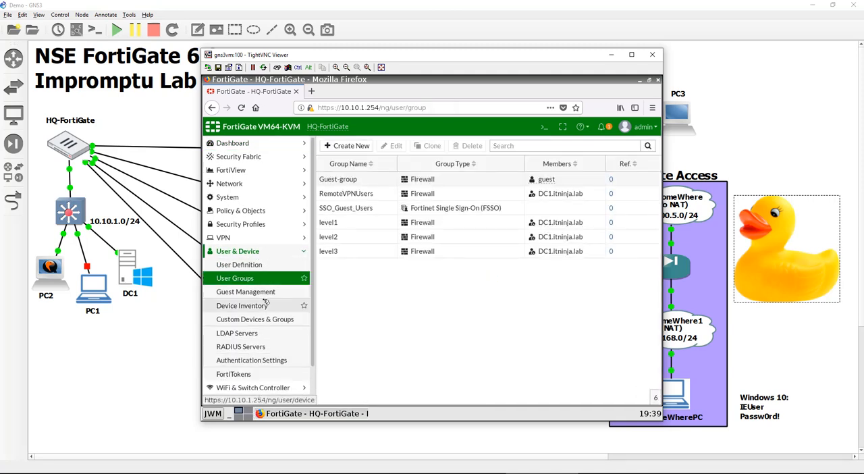
{"action": "double_click", "coordinate": [464, 196]}
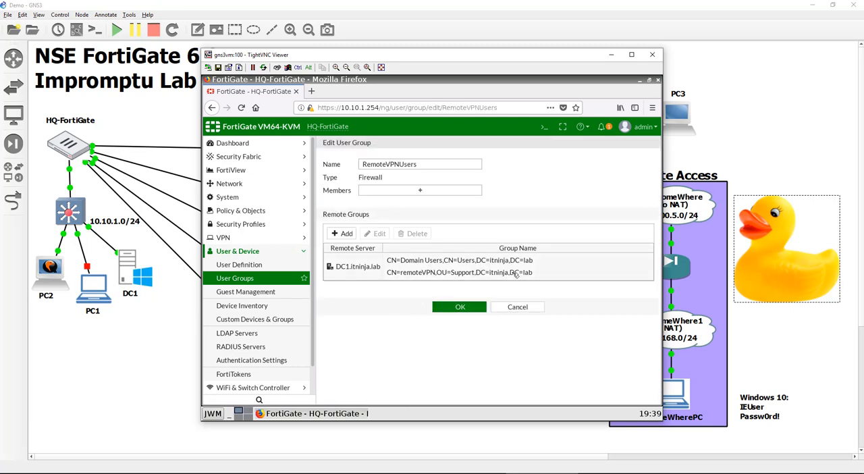
{"action": "double_click", "coordinate": [424, 261]}
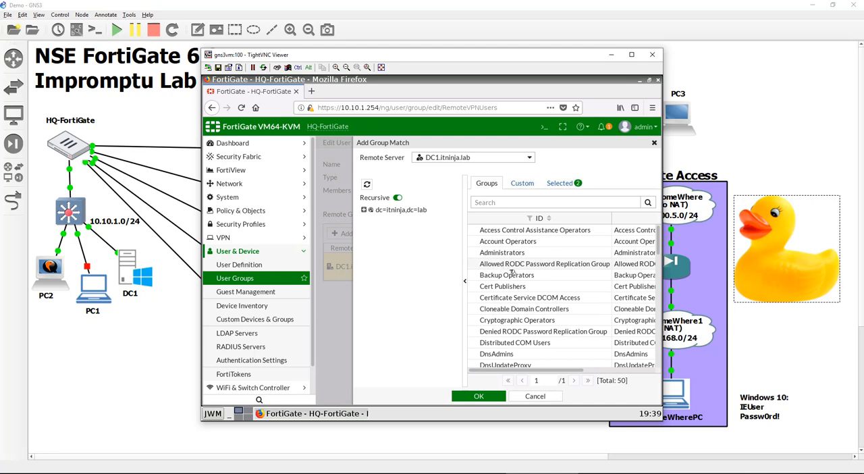
{"action": "left_click", "coordinate": [576, 183]}
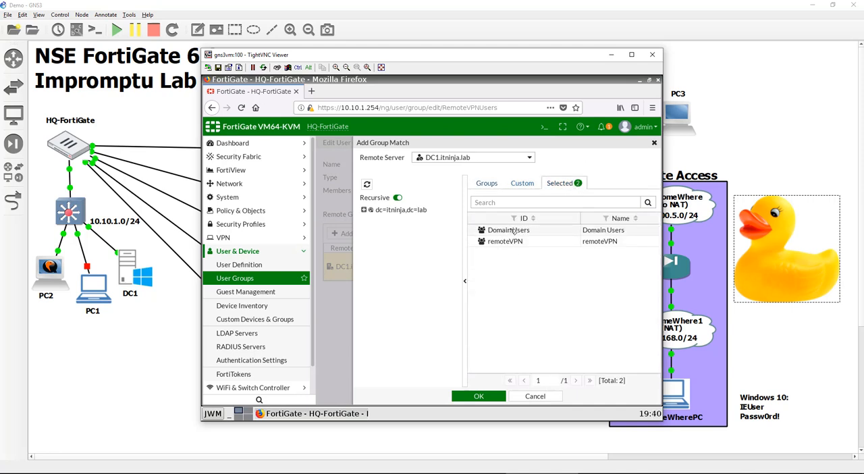
{"action": "left_click", "coordinate": [512, 231]}
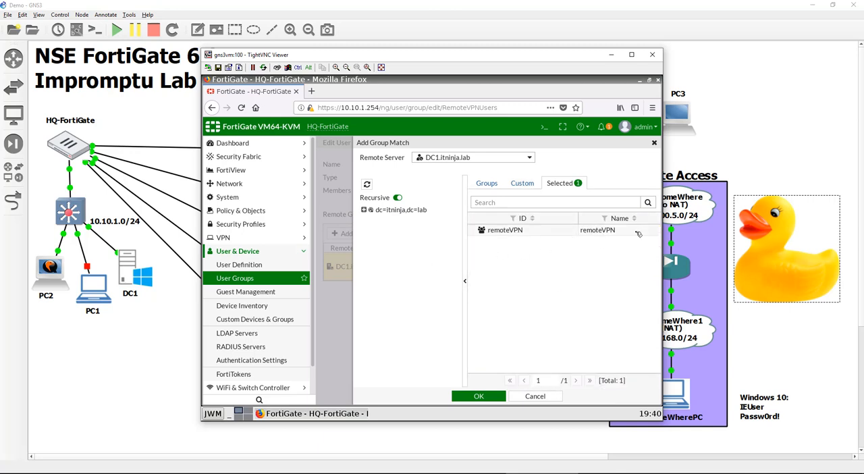
{"action": "left_click", "coordinate": [491, 398]}
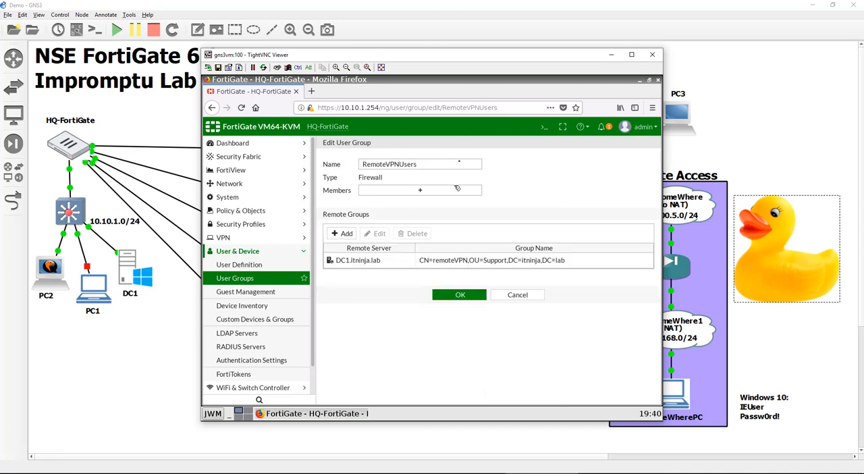
{"action": "left_click", "coordinate": [459, 295]}
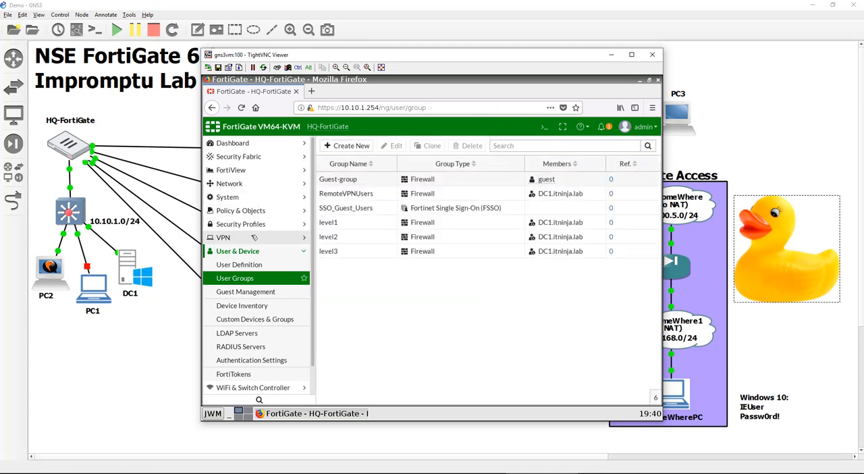
Test the fortiduck user's credentials against the DC1.itninja.lab LDAP server, entering the username and the account password
{"action": "left_click", "coordinate": [267, 333]}
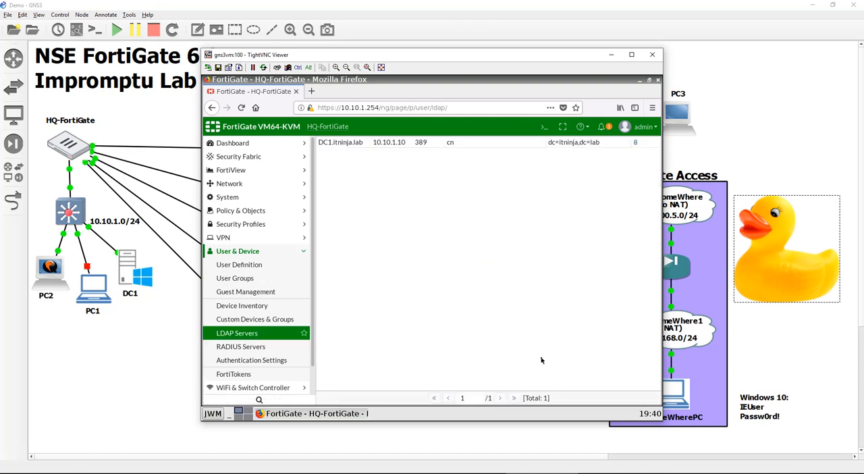
{"action": "double_click", "coordinate": [403, 176]}
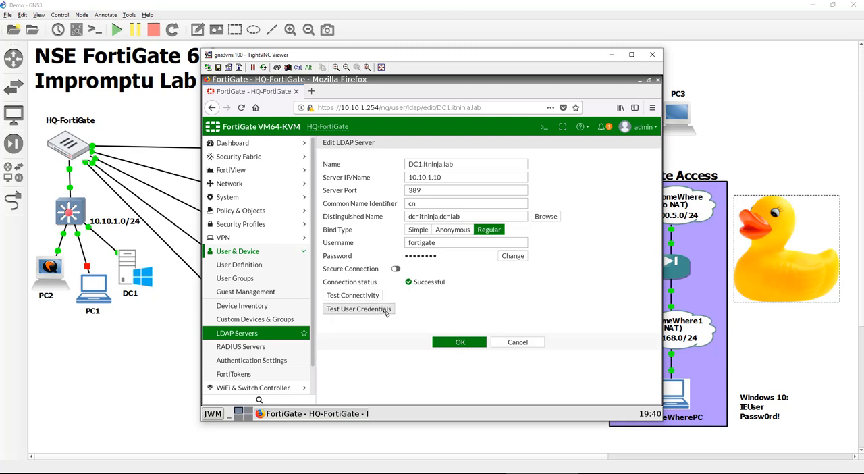
{"action": "left_click", "coordinate": [387, 311]}
{"action": "left_click", "coordinate": [476, 167]}
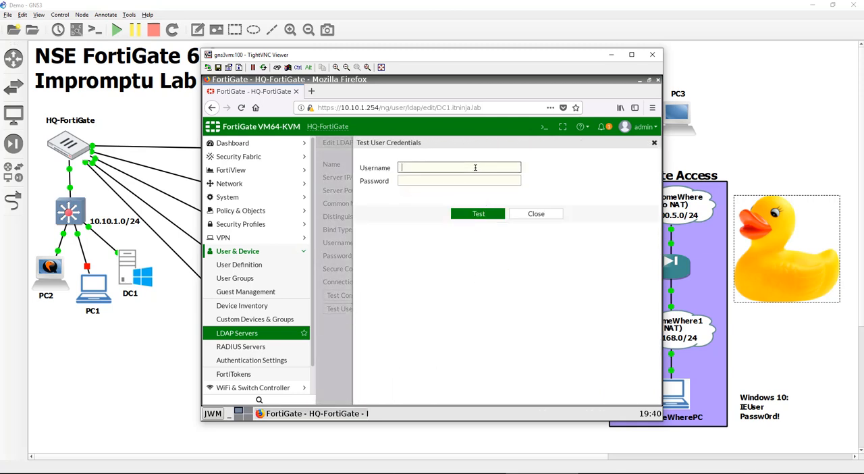
{"action": "type", "text": "fortiduck"}
{"action": "key", "text": "Tab"}
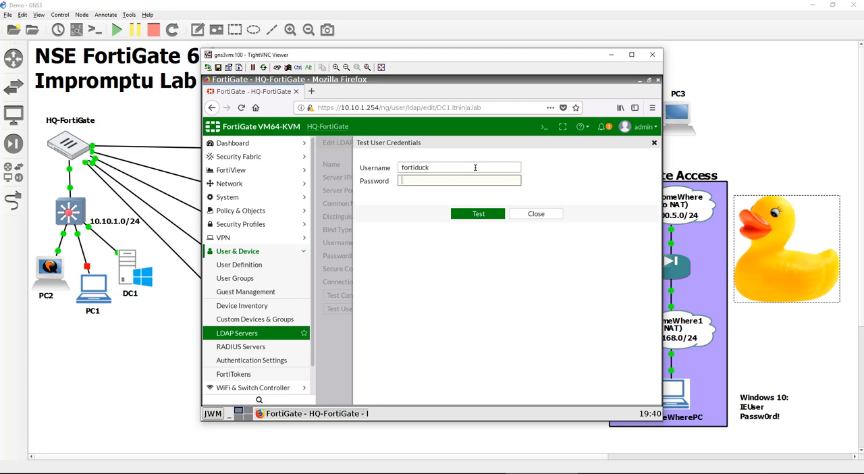
{"action": "type", "text": "Passw0rd"}
{"action": "key", "text": "Return"}
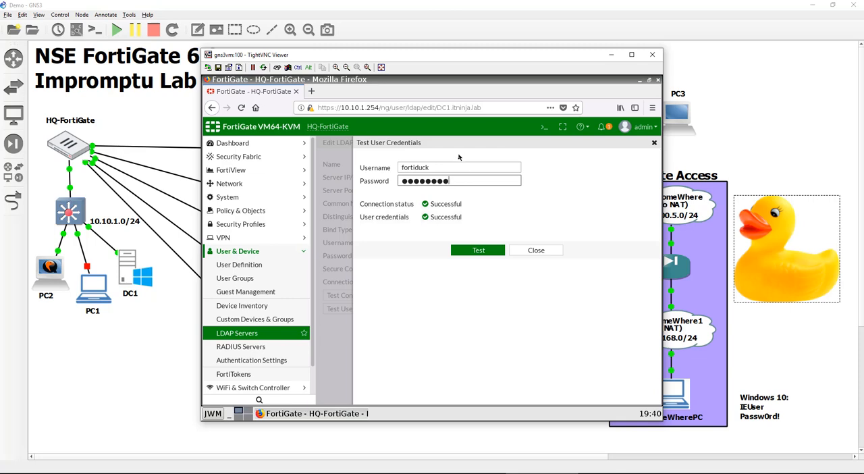
Enter a second domain user's username and password in the LDAP credentials test, close it and save the LDAP server
{"action": "double_click", "coordinate": [511, 168]}
{"action": "type", "text": "d"}
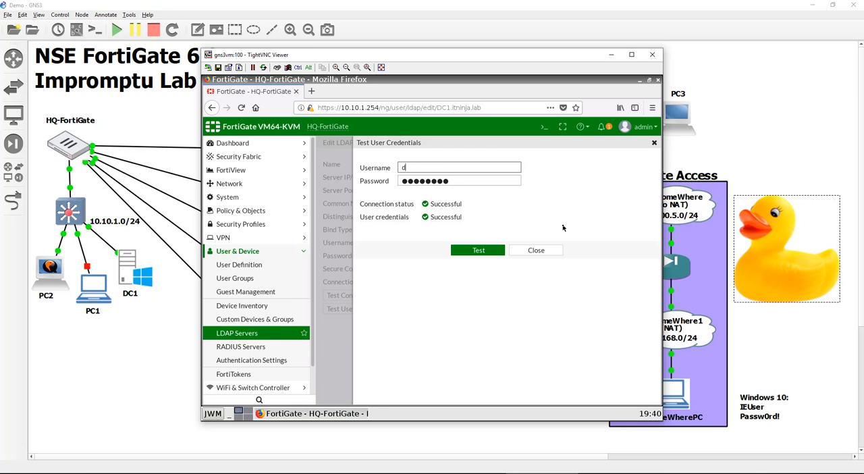
{"action": "type", "text": "evin"}
{"action": "key", "text": "Tab"}
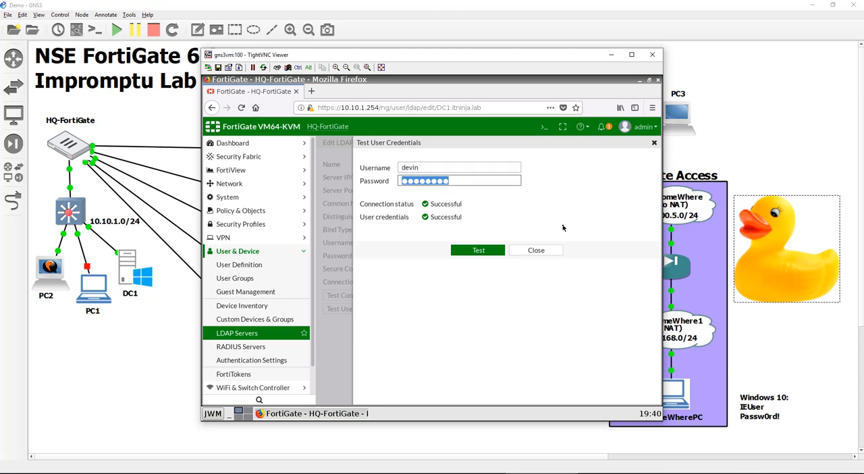
{"action": "type", "text": "Passw0rd"}
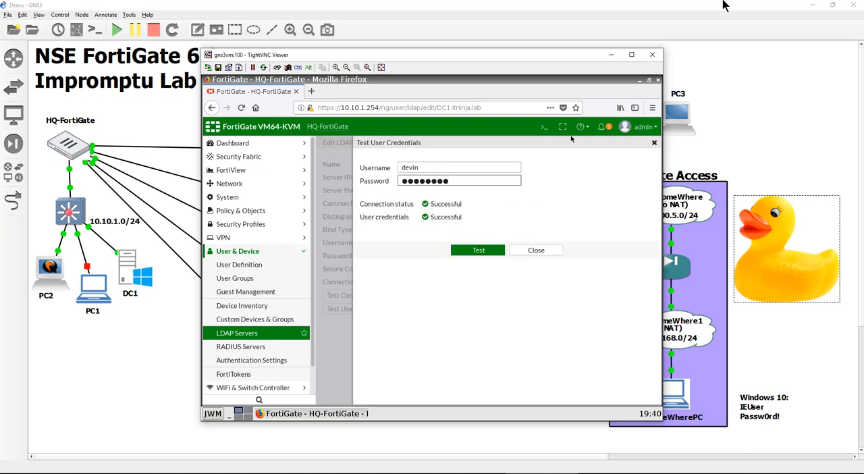
{"action": "left_click", "coordinate": [552, 252]}
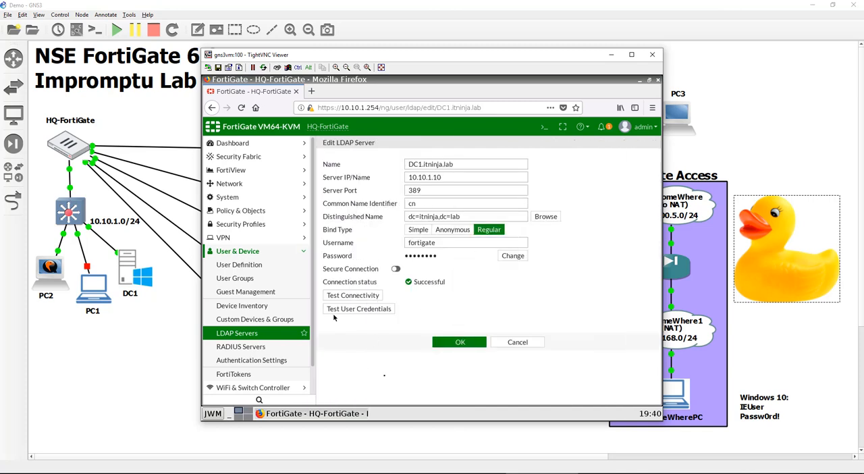
{"action": "left_click", "coordinate": [461, 342]}
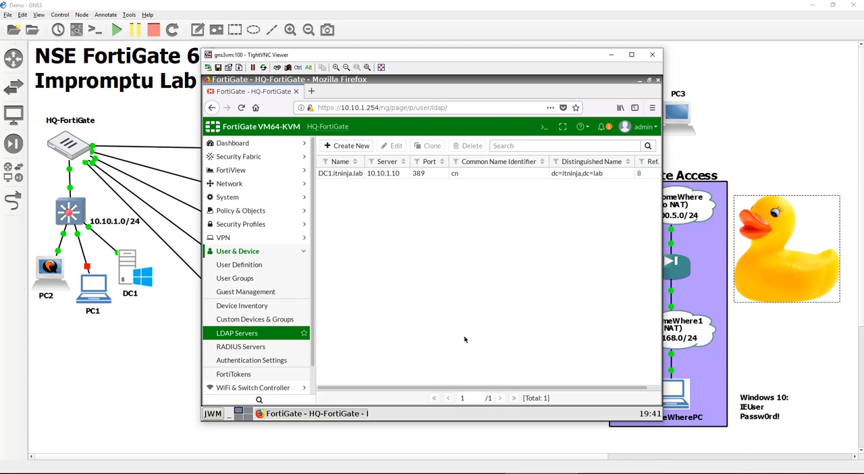
Switch to the DC1 server's console and display the members of the remoteVPN group in Active Directory Users and Computers
{"action": "left_click", "coordinate": [135, 287]}
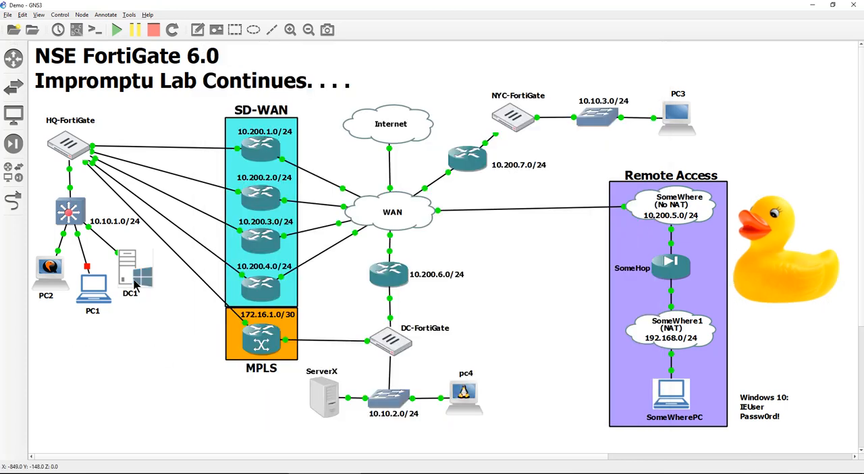
{"action": "double_click", "coordinate": [135, 287]}
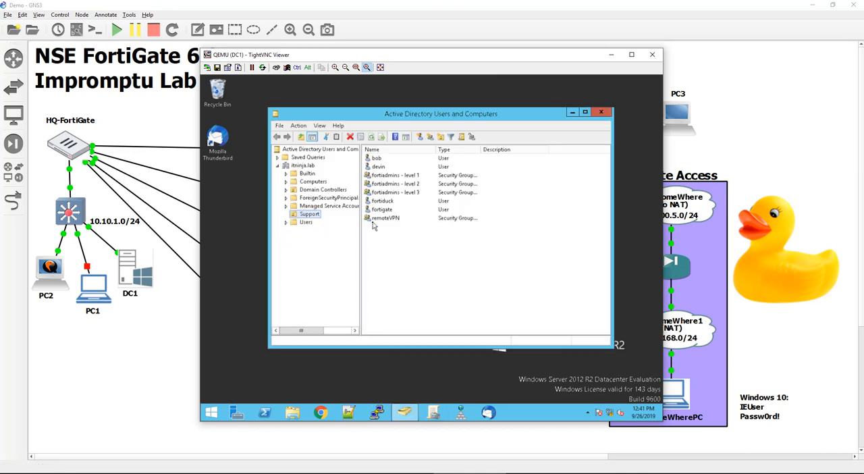
{"action": "left_click", "coordinate": [388, 218]}
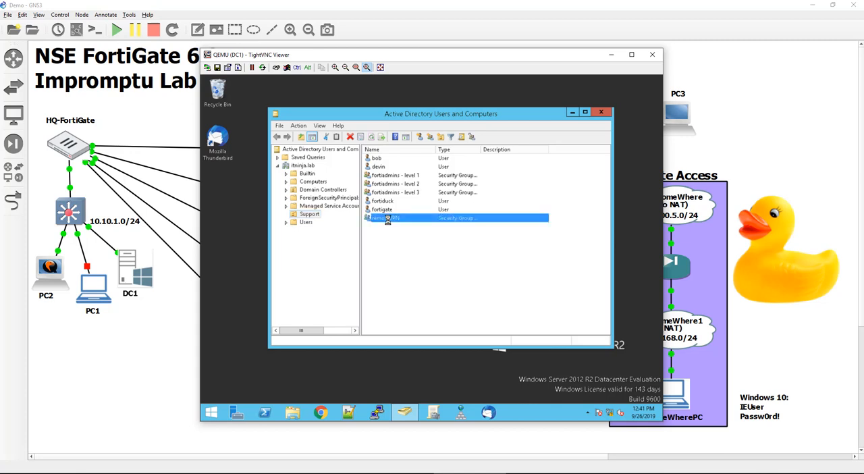
{"action": "double_click", "coordinate": [387, 219]}
{"action": "left_click", "coordinate": [389, 146]}
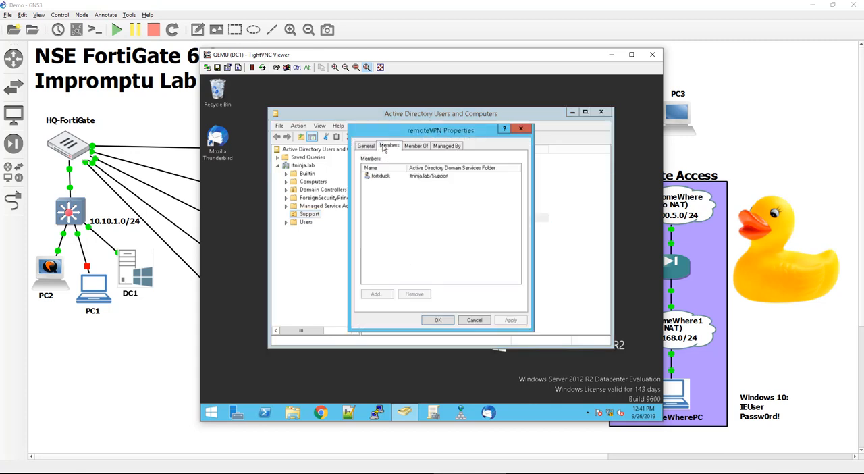
{"action": "left_click", "coordinate": [387, 177]}
{"action": "left_click", "coordinate": [408, 221]}
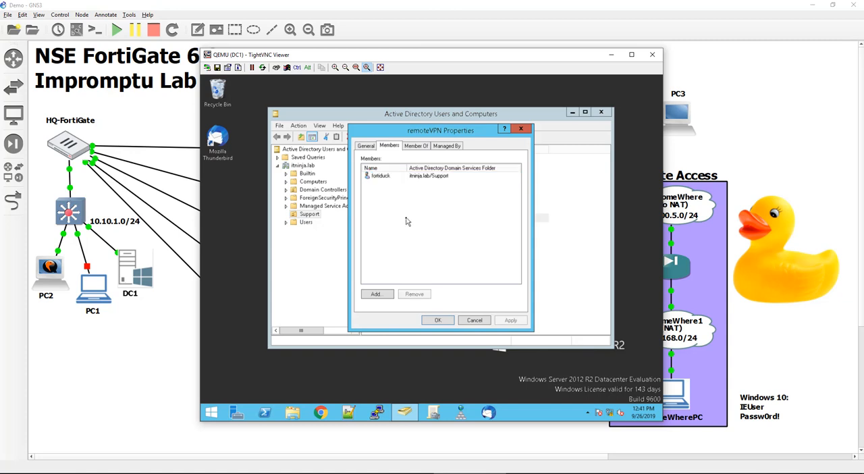
Add the second user account of the Support folder to the remoteVPN group's members and save the group
{"action": "left_click", "coordinate": [371, 294]}
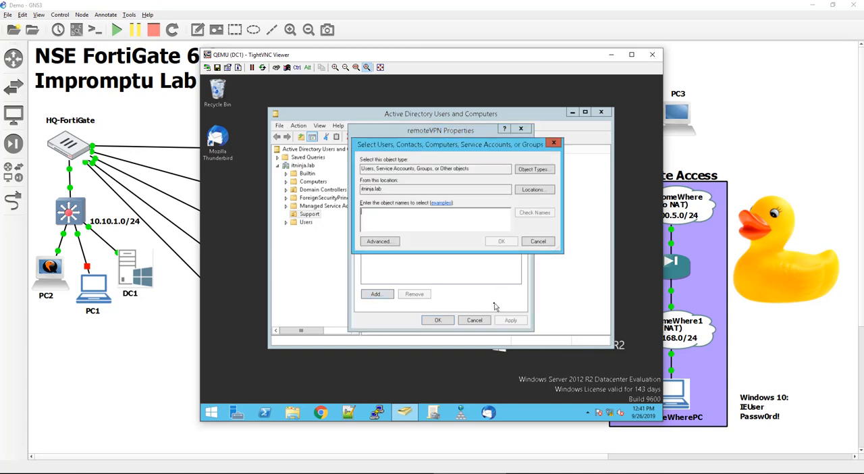
{"action": "type", "text": "dev"}
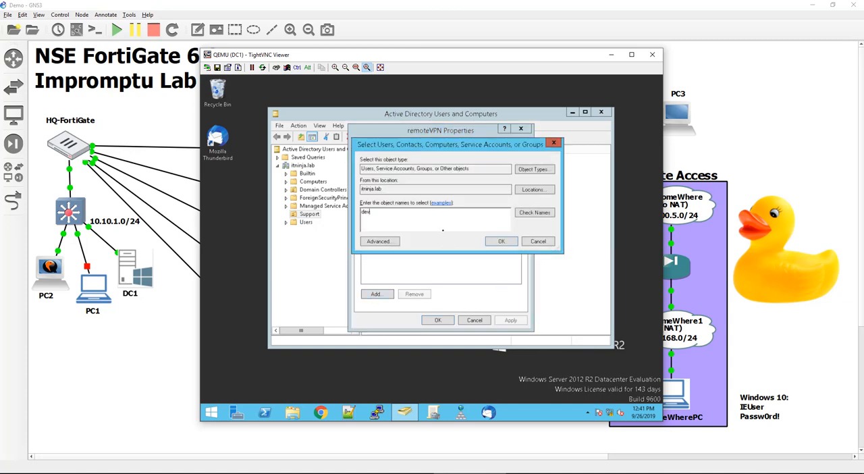
{"action": "type", "text": "in"}
{"action": "left_click", "coordinate": [534, 212]}
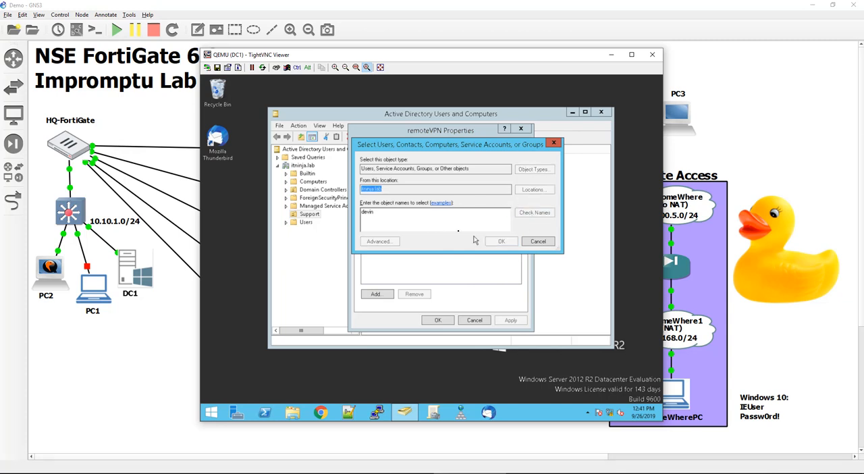
{"action": "left_click", "coordinate": [503, 243]}
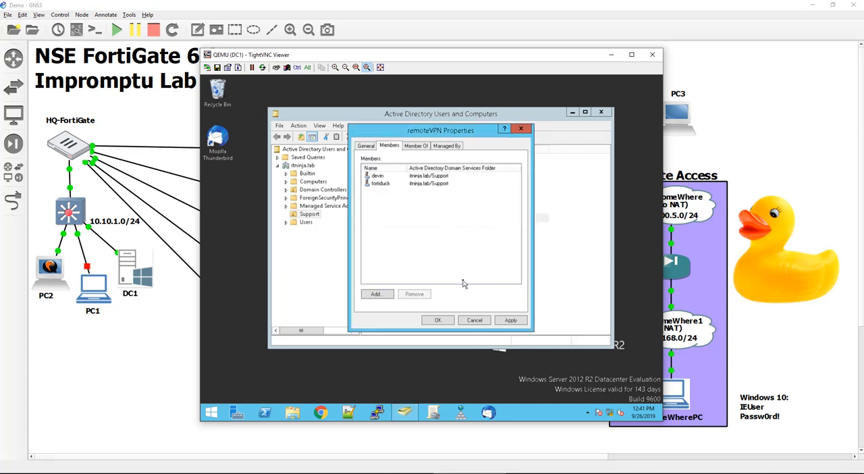
{"action": "left_click", "coordinate": [434, 320]}
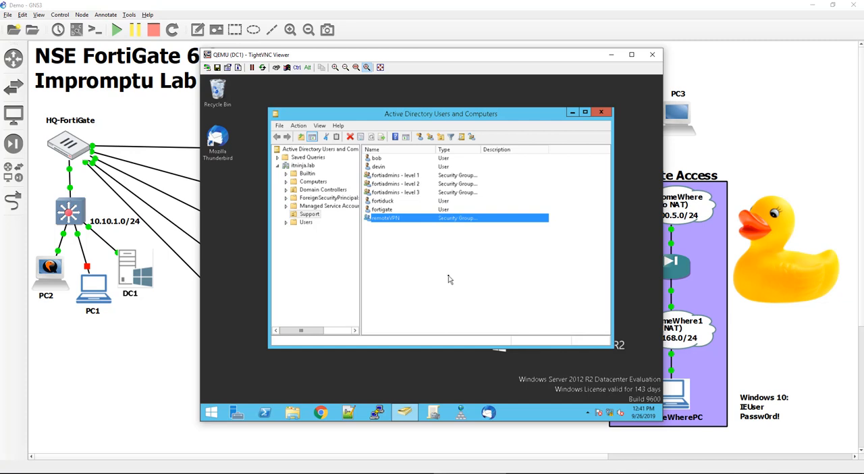
Review the group memberships of the fortiduck user and close Active Directory Users and Computers
{"action": "left_click", "coordinate": [427, 202]}
{"action": "double_click", "coordinate": [427, 201]}
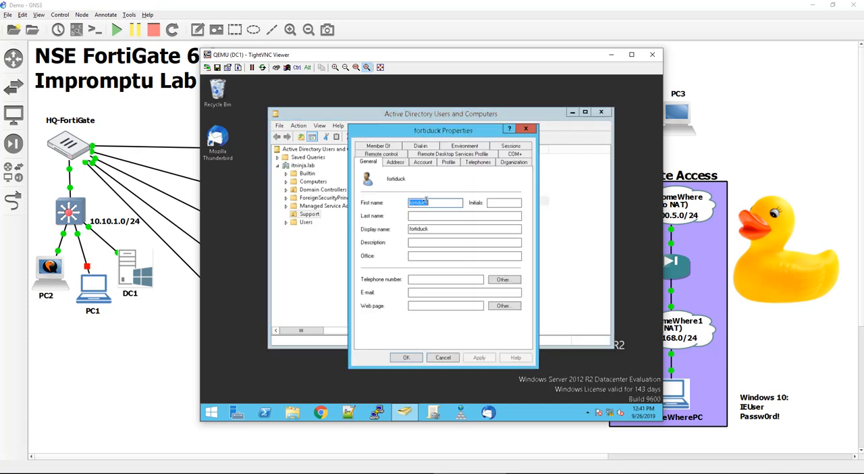
{"action": "left_click", "coordinate": [384, 147]}
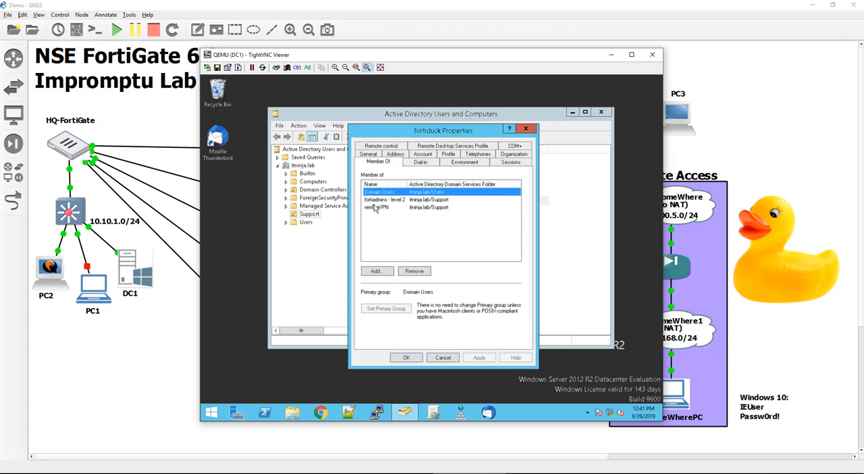
{"action": "left_click", "coordinate": [407, 360]}
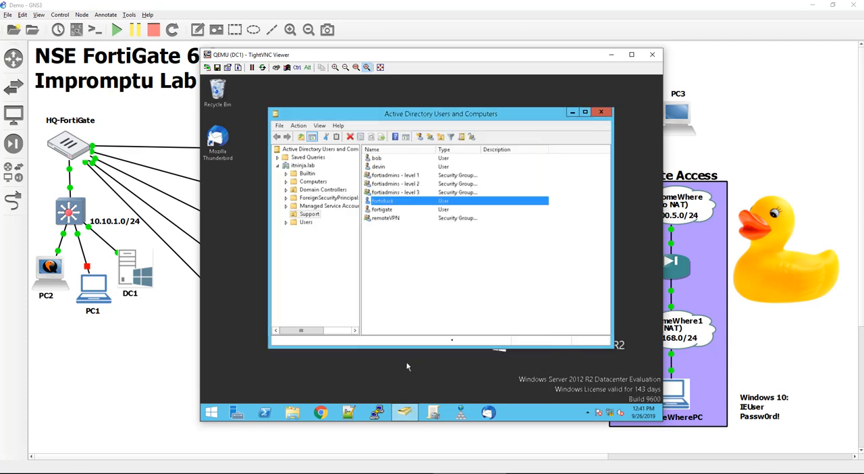
{"action": "left_click", "coordinate": [601, 113]}
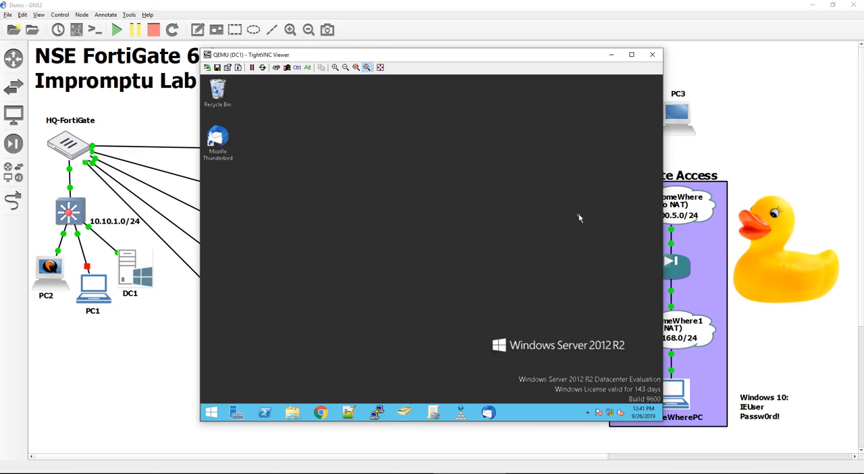
Close the DC1 console, switch back to the HQ-FortiGate web interface and open the SSL-VPN settings
{"action": "left_click", "coordinate": [653, 54]}
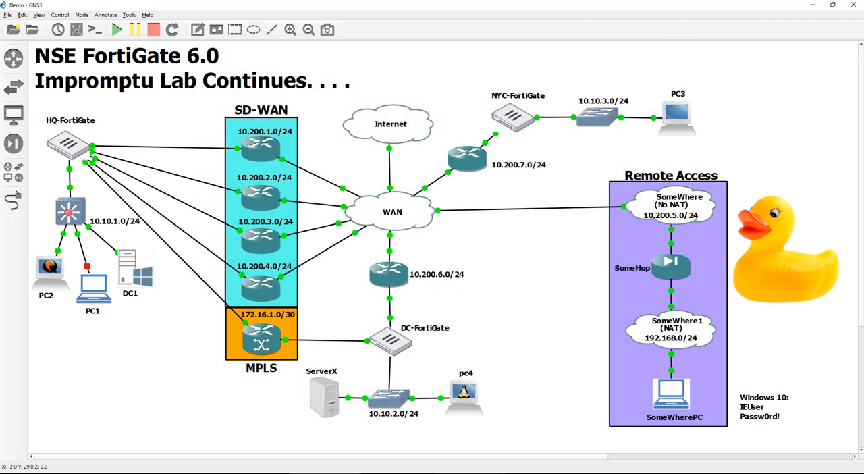
{"action": "left_click", "coordinate": [454, 471]}
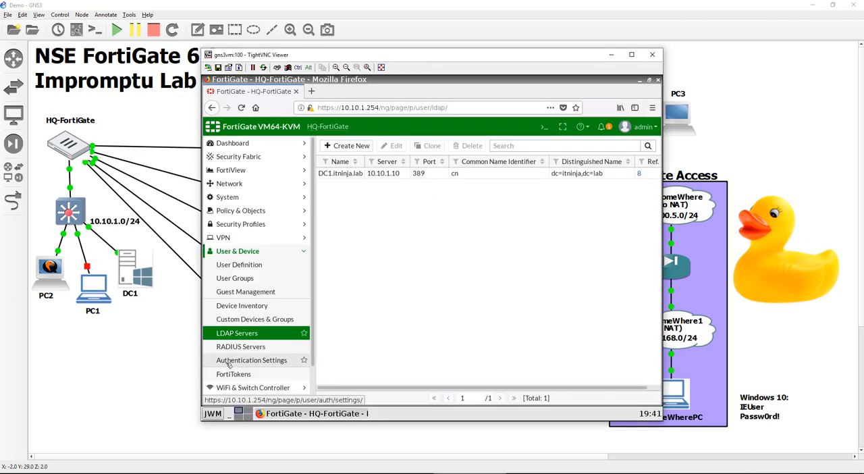
{"action": "left_click", "coordinate": [262, 244]}
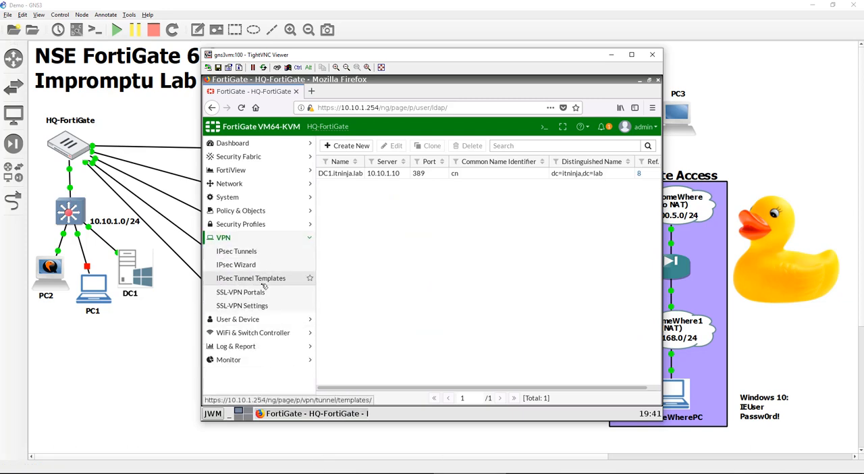
{"action": "left_click", "coordinate": [266, 306]}
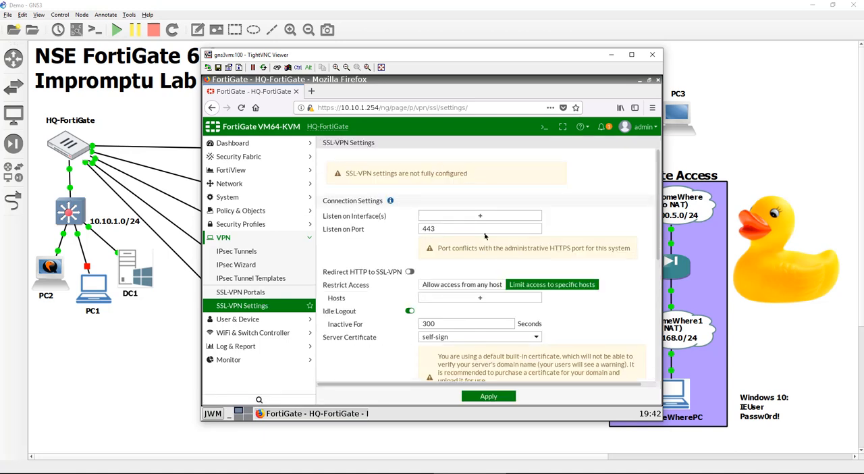
Set the SSL-VPN to listen on the WAN1, WAN2, WAN3 and WAN4 interfaces
{"action": "scroll", "coordinate": [345, 244], "scroll_direction": "down", "scroll_amount": 1}
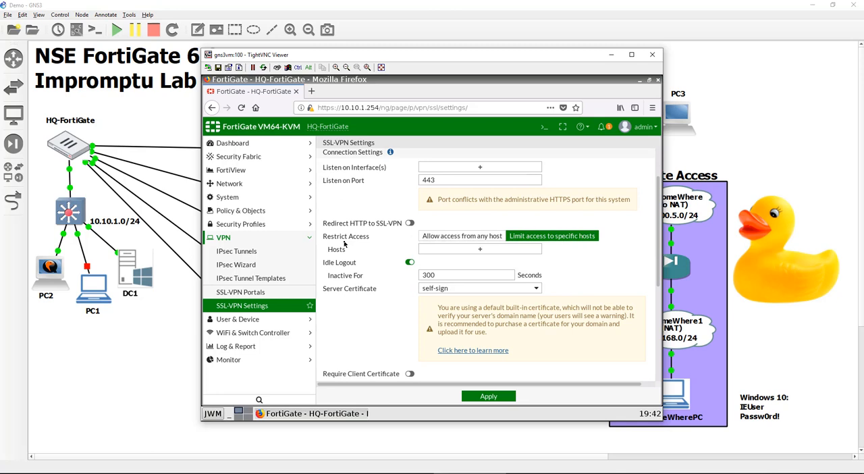
{"action": "scroll", "coordinate": [344, 244], "scroll_direction": "down", "scroll_amount": 1}
{"action": "scroll", "coordinate": [345, 245], "scroll_direction": "up", "scroll_amount": 2}
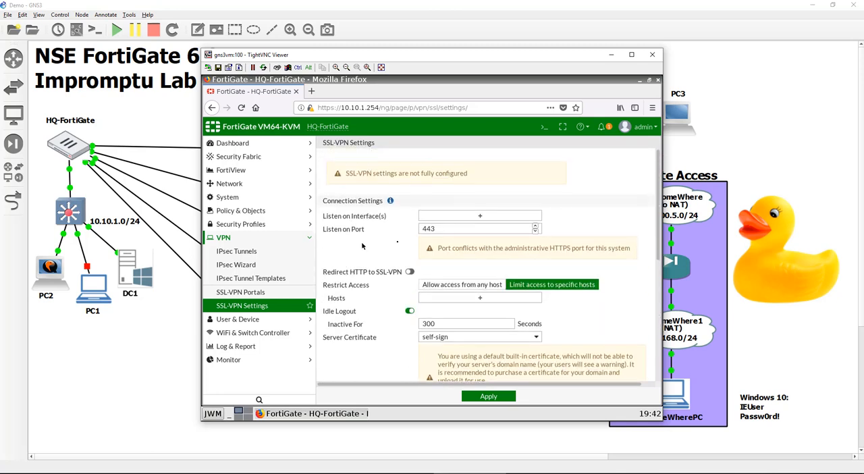
{"action": "left_click", "coordinate": [499, 215]}
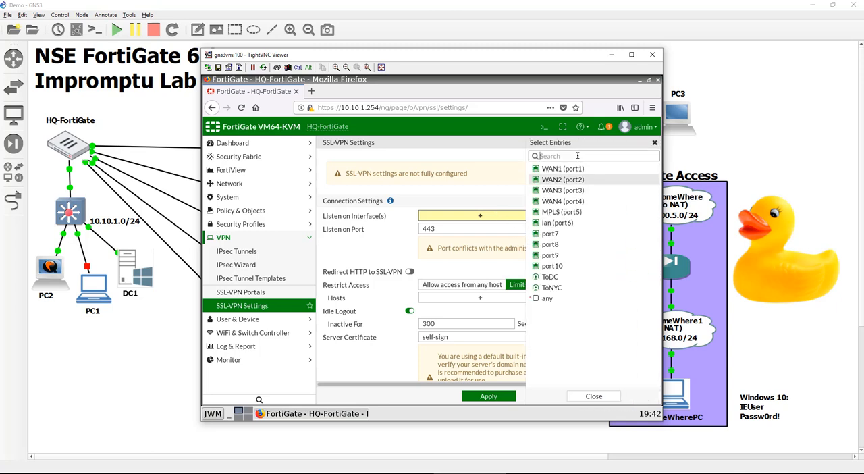
{"action": "mouse_move", "coordinate": [582, 217]}
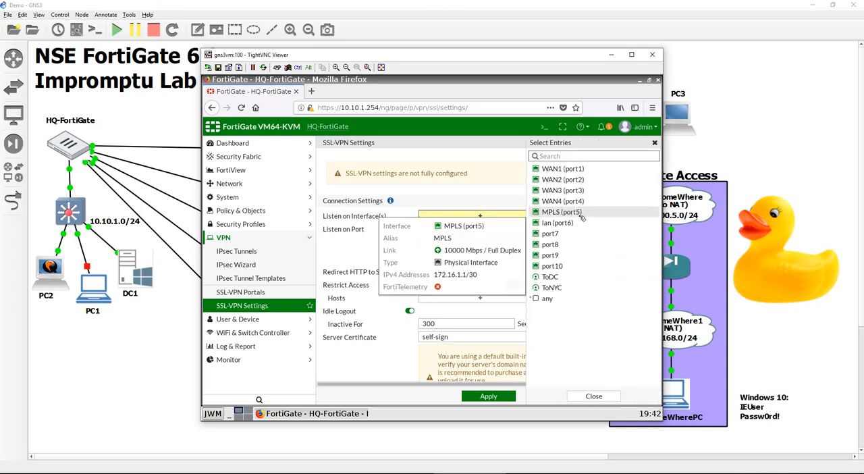
{"action": "left_click", "coordinate": [567, 168]}
{"action": "left_click", "coordinate": [567, 180]}
{"action": "left_click", "coordinate": [582, 191]}
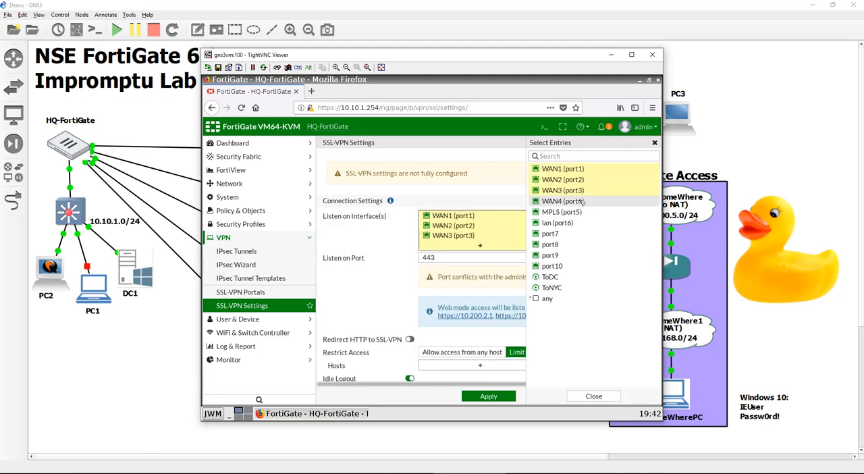
{"action": "left_click", "coordinate": [572, 201]}
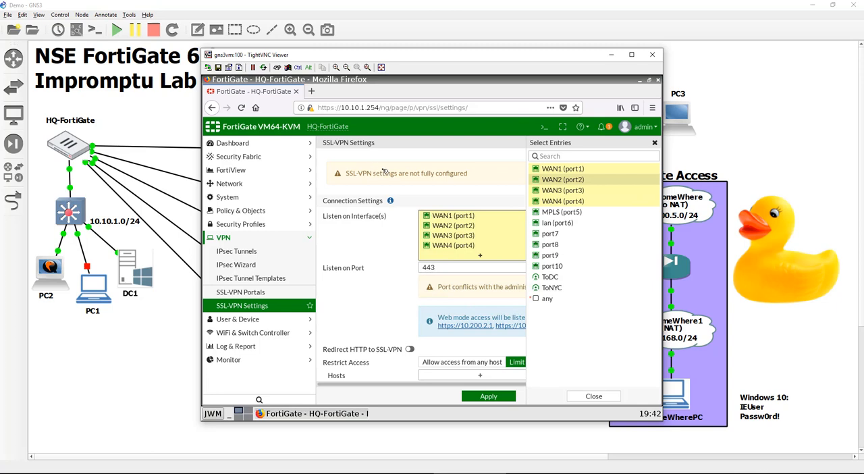
{"action": "left_click", "coordinate": [347, 249]}
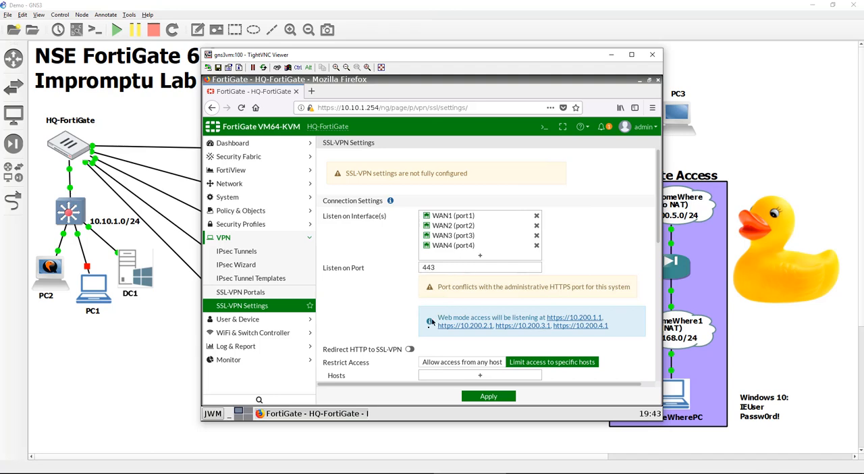
Enable Redirect HTTP to SSL-VPN and set Restrict Access to limit access to specific hosts
{"action": "scroll", "coordinate": [370, 308], "scroll_direction": "down", "scroll_amount": 1}
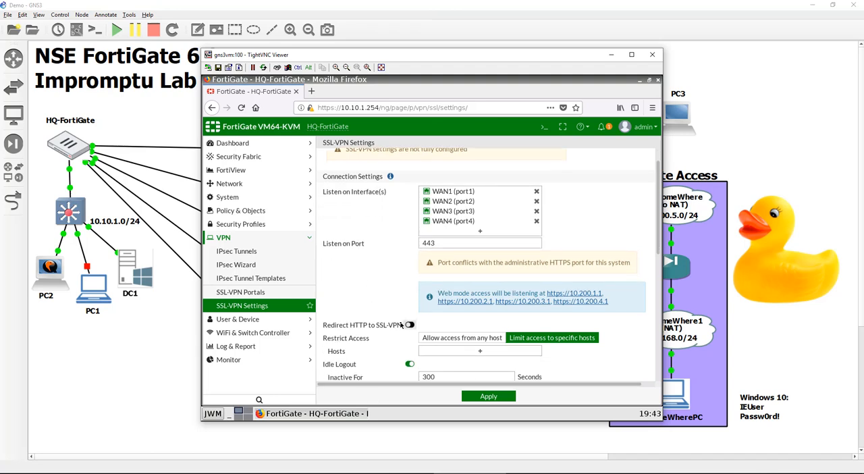
{"action": "left_click", "coordinate": [398, 325]}
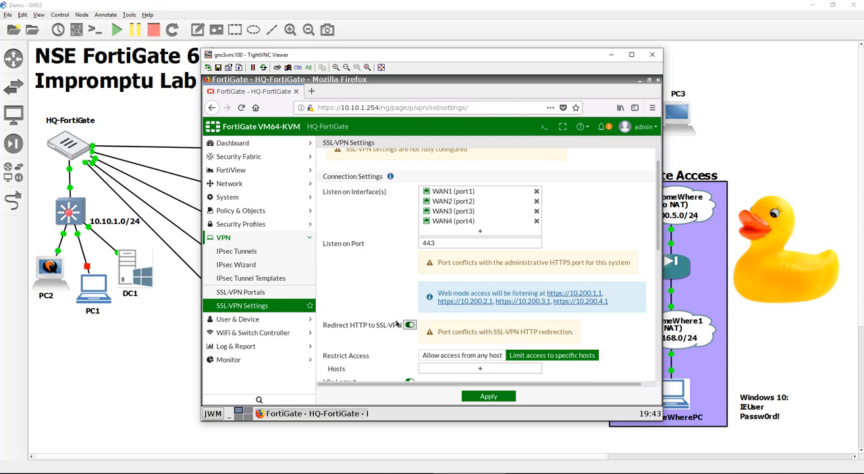
{"action": "scroll", "coordinate": [398, 325], "scroll_direction": "down", "scroll_amount": 2}
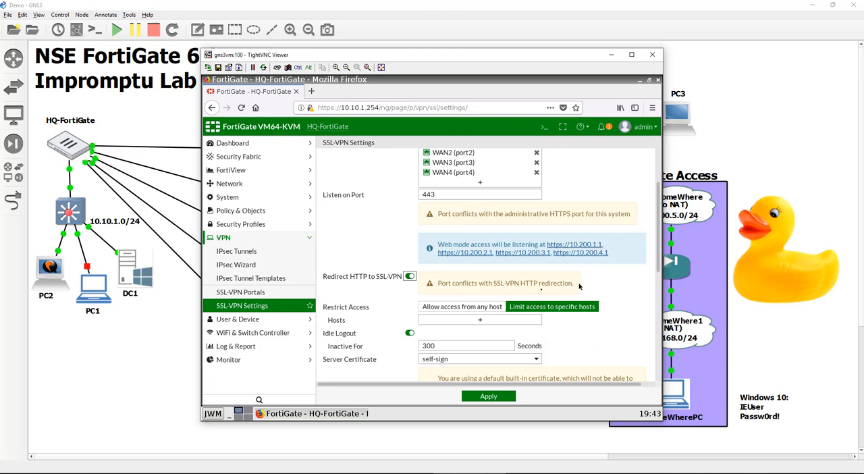
{"action": "scroll", "coordinate": [403, 292], "scroll_direction": "down", "scroll_amount": 1}
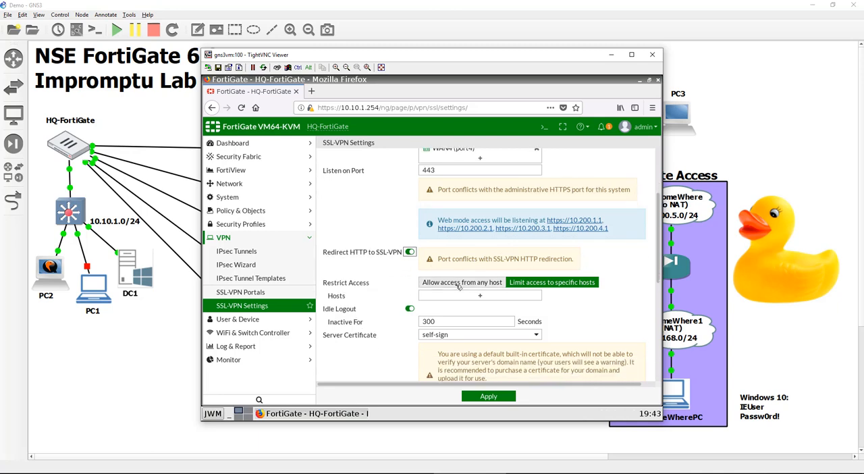
{"action": "left_click", "coordinate": [459, 284]}
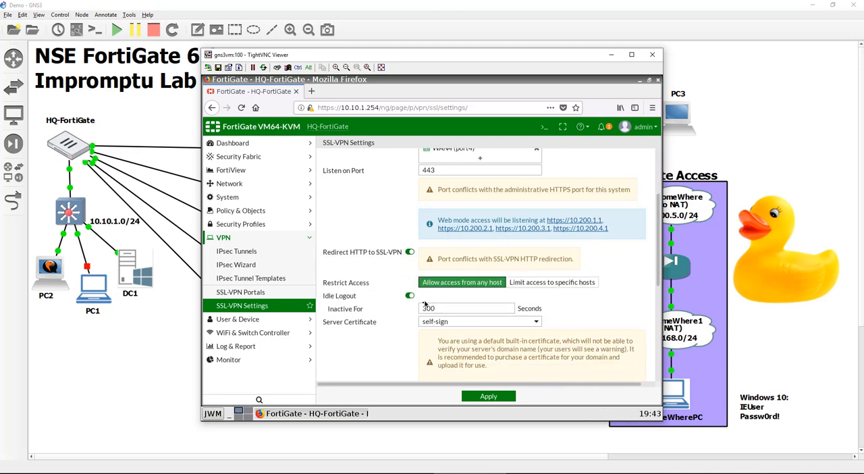
{"action": "left_click", "coordinate": [552, 282]}
Start a new address object for the allowed hosts, name it USA and give it a blue color
{"action": "left_click", "coordinate": [494, 298]}
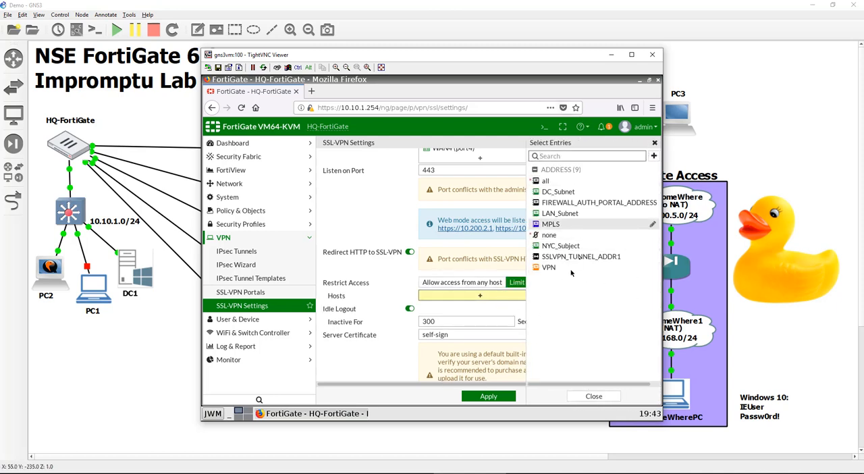
{"action": "mouse_move", "coordinate": [635, 181]}
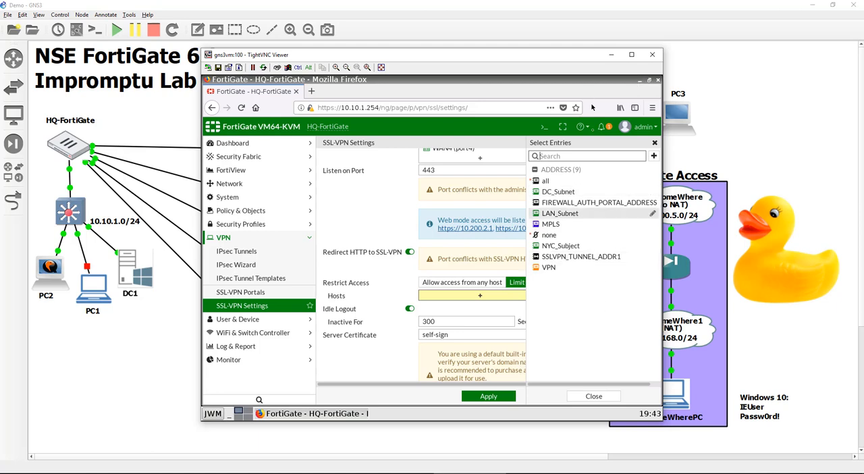
{"action": "left_click", "coordinate": [654, 156]}
{"action": "left_click", "coordinate": [551, 184]}
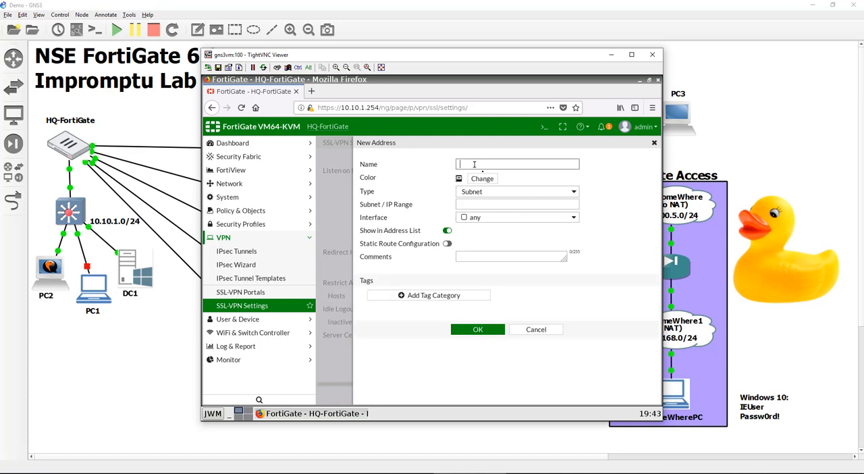
{"action": "type", "text": "USA"}
{"action": "left_click", "coordinate": [482, 179]}
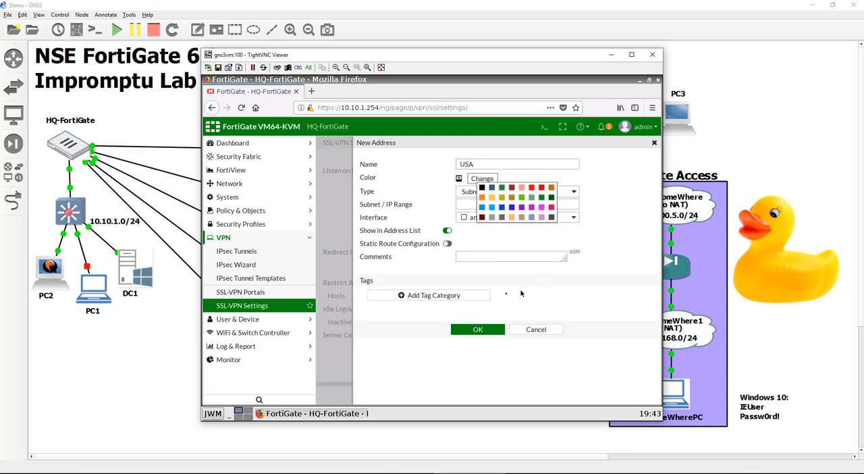
{"action": "left_click", "coordinate": [491, 188]}
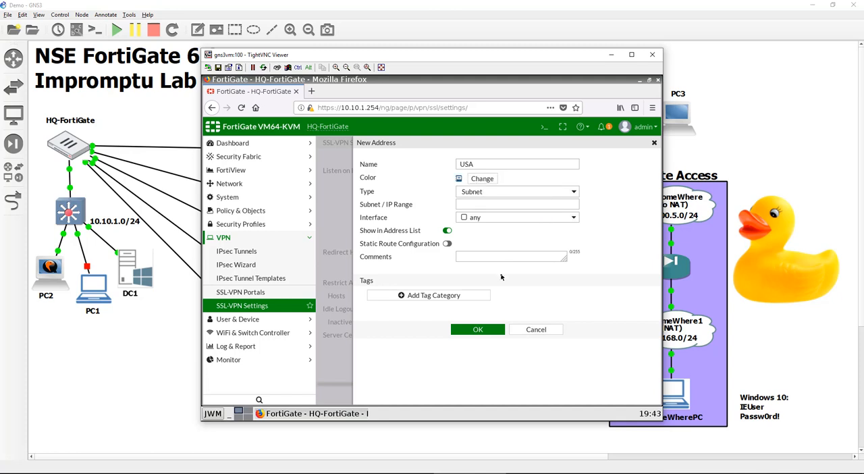
Make the USA address a Geography type with United States as its country/region and save it
{"action": "left_click", "coordinate": [481, 192]}
{"action": "left_click", "coordinate": [484, 213]}
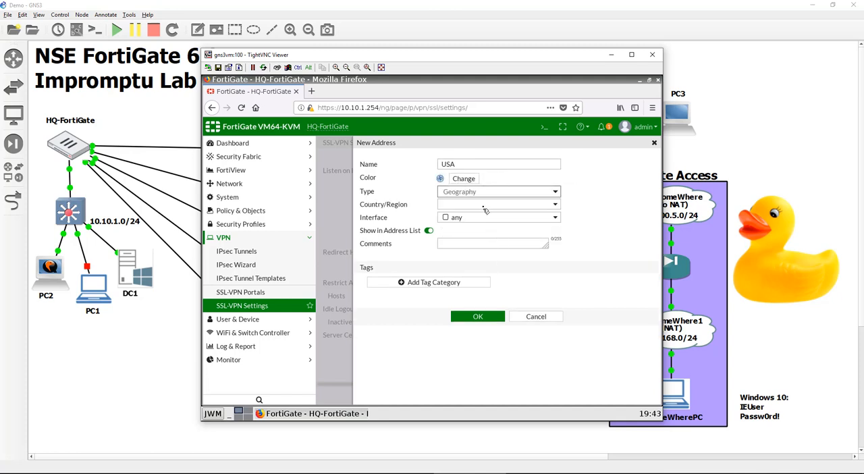
{"action": "left_click", "coordinate": [484, 207]}
{"action": "scroll", "coordinate": [497, 297], "scroll_direction": "down", "scroll_amount": 20}
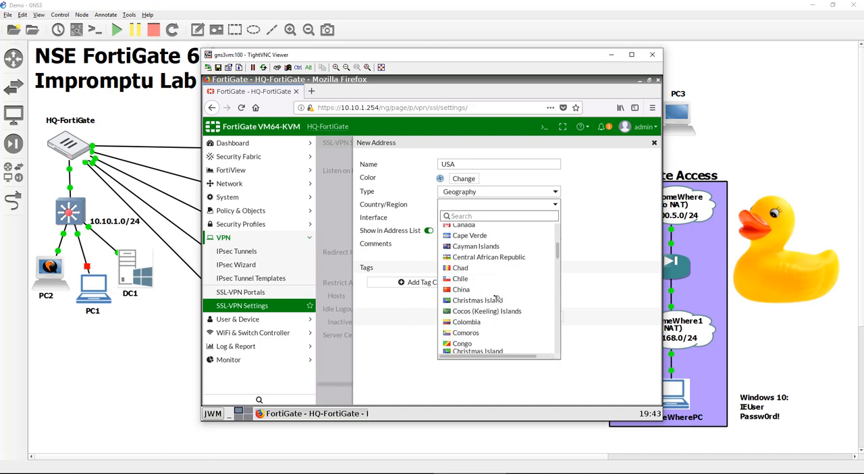
{"action": "scroll", "coordinate": [497, 298], "scroll_direction": "down", "scroll_amount": 20}
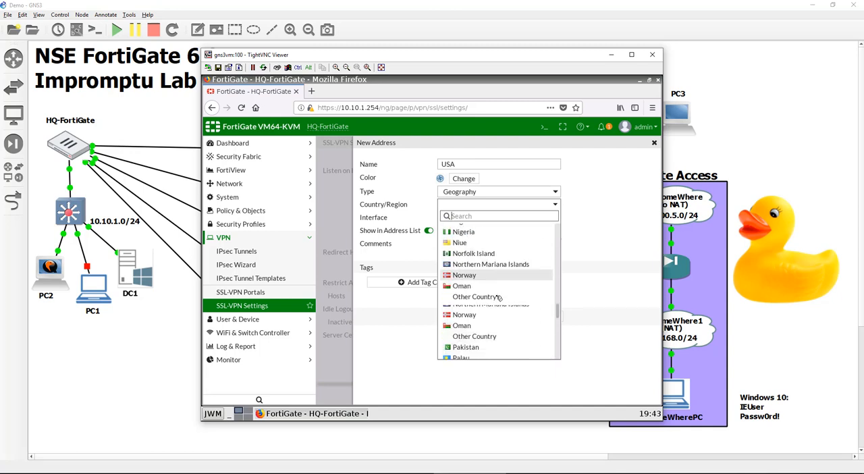
{"action": "scroll", "coordinate": [500, 298], "scroll_direction": "down", "scroll_amount": 20}
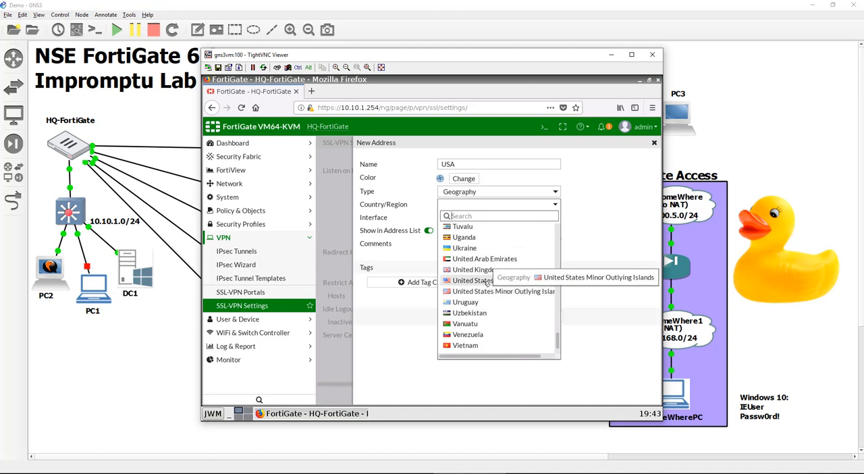
{"action": "left_click", "coordinate": [484, 281]}
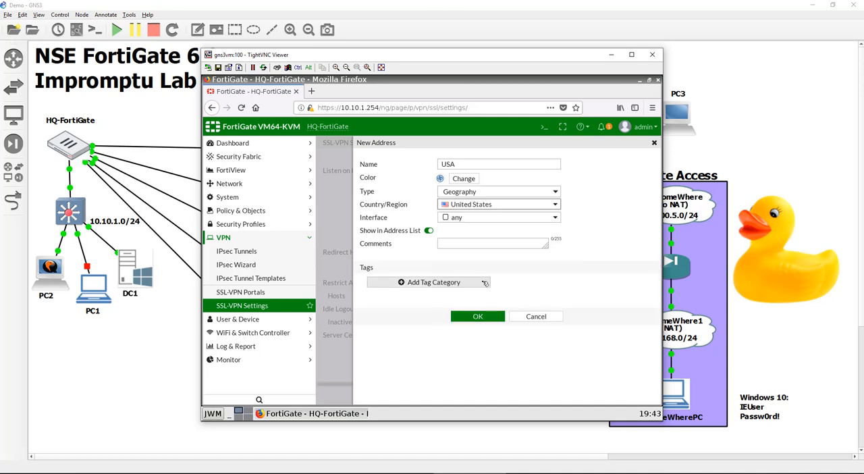
{"action": "left_click", "coordinate": [467, 318]}
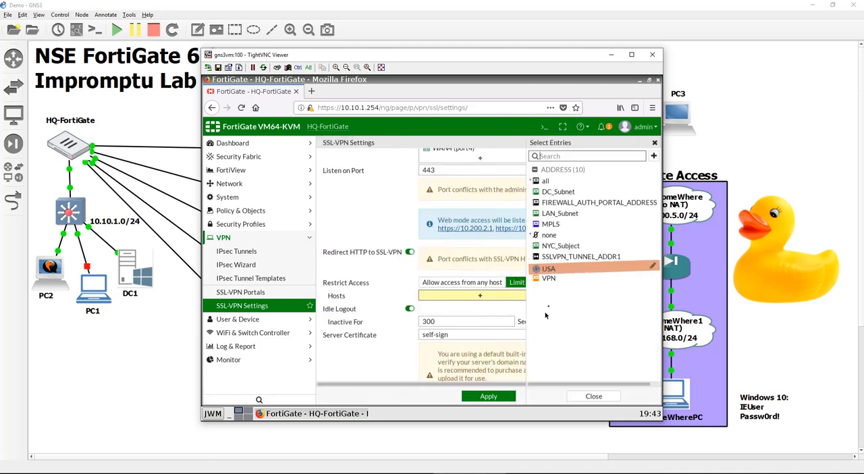
Add the USA address to the allowed hosts, and switch Restrict Access to allow access from any host
{"action": "left_click", "coordinate": [557, 269]}
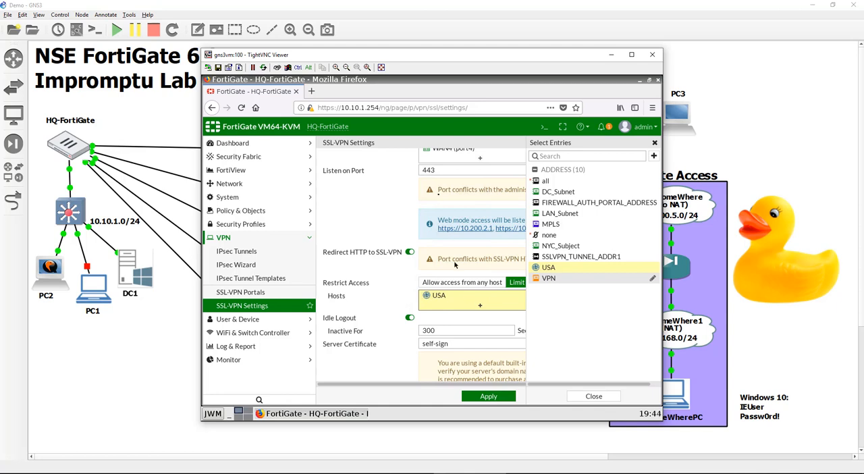
{"action": "left_click", "coordinate": [656, 143]}
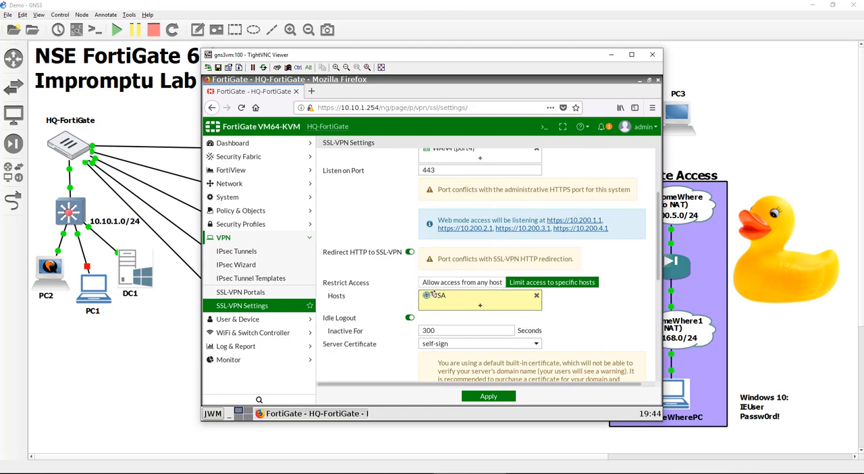
{"action": "left_click", "coordinate": [467, 283]}
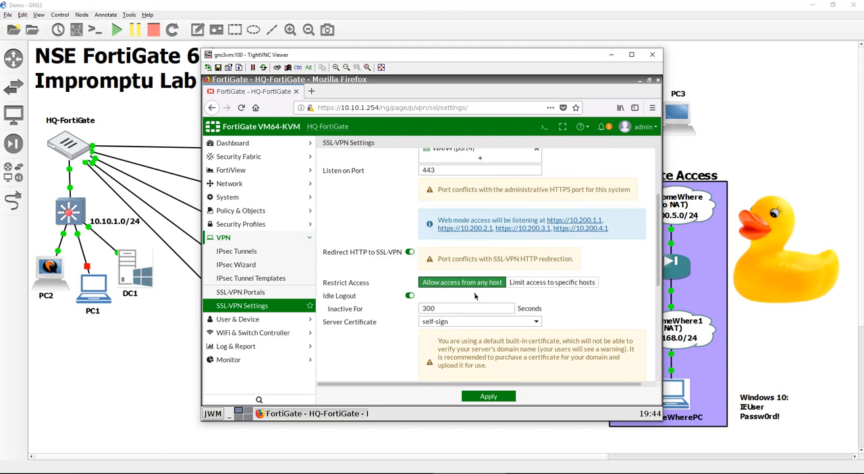
Start a new address object for the tunnel mode IP ranges, name it SSLVPN_Subnet and give it a red color
{"action": "scroll", "coordinate": [543, 370], "scroll_direction": "down", "scroll_amount": 2}
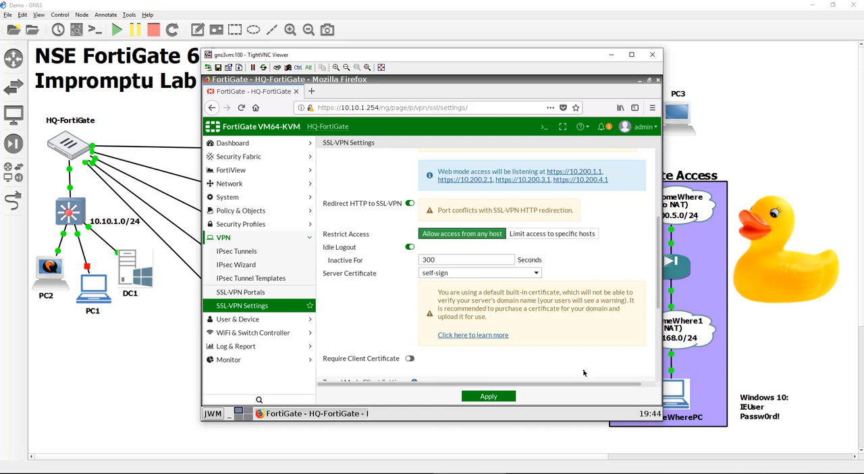
{"action": "scroll", "coordinate": [574, 329], "scroll_direction": "down", "scroll_amount": 2}
{"action": "scroll", "coordinate": [574, 329], "scroll_direction": "up", "scroll_amount": 2}
{"action": "scroll", "coordinate": [582, 332], "scroll_direction": "down", "scroll_amount": 2}
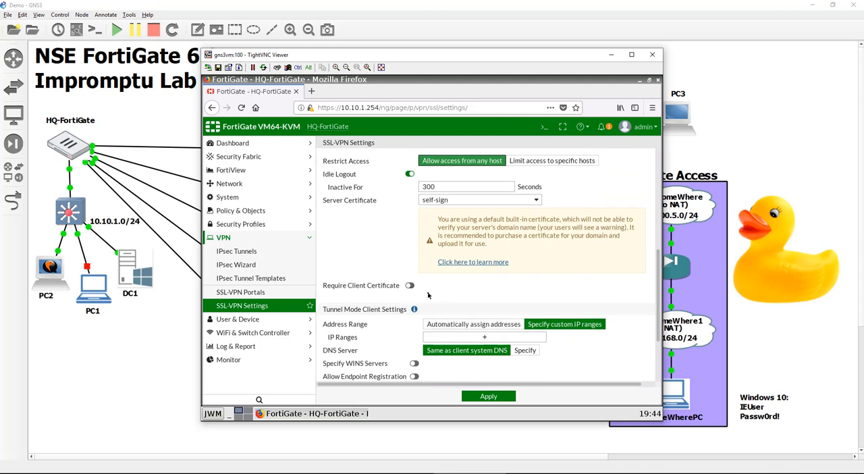
{"action": "scroll", "coordinate": [477, 287], "scroll_direction": "down", "scroll_amount": 1}
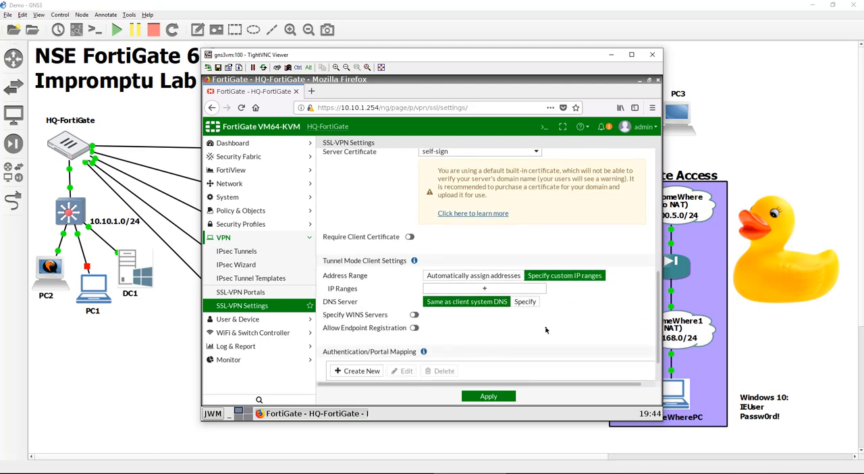
{"action": "scroll", "coordinate": [547, 330], "scroll_direction": "down", "scroll_amount": 1}
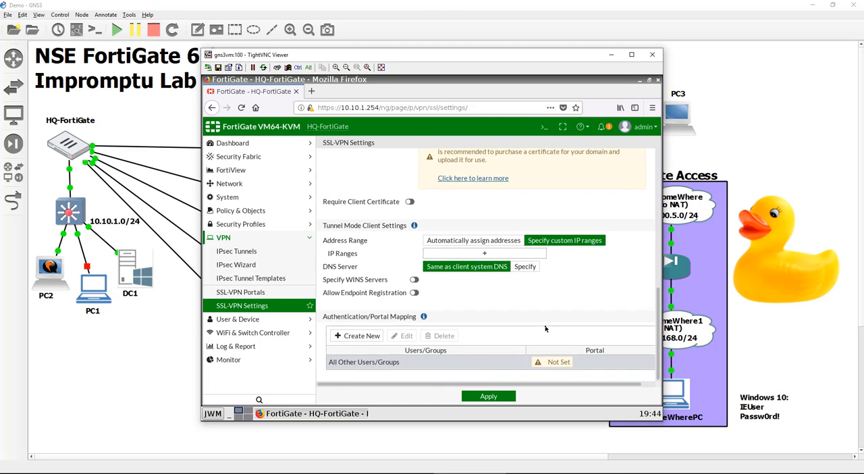
{"action": "left_click", "coordinate": [500, 254]}
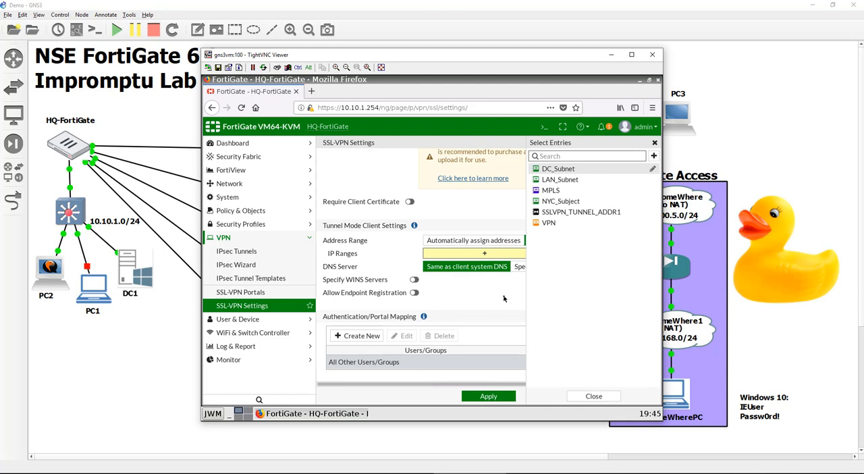
{"action": "left_click", "coordinate": [655, 155]}
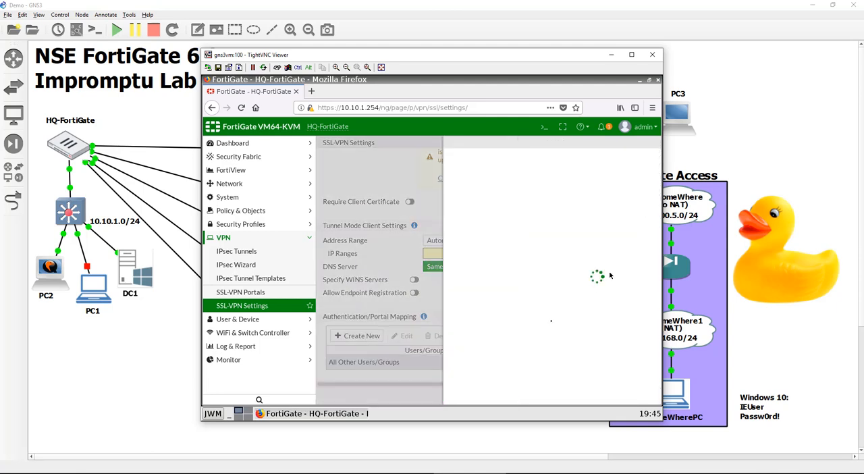
{"action": "left_click", "coordinate": [500, 164]}
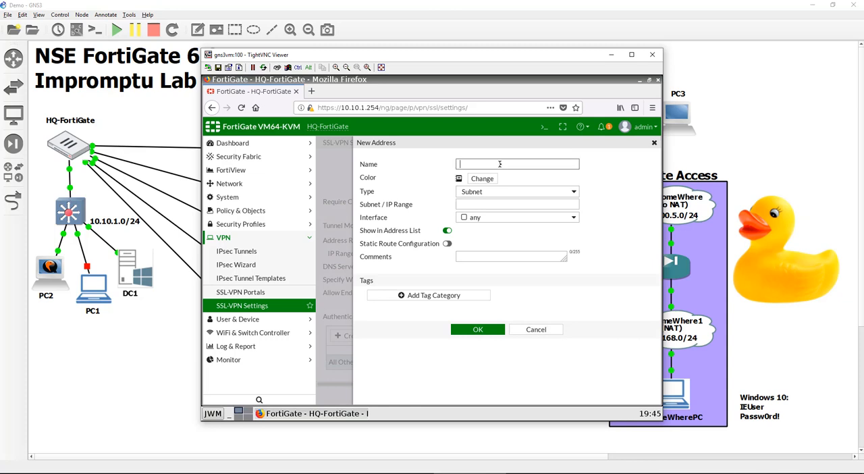
{"action": "type", "text": "SSLVPN_Subnet"}
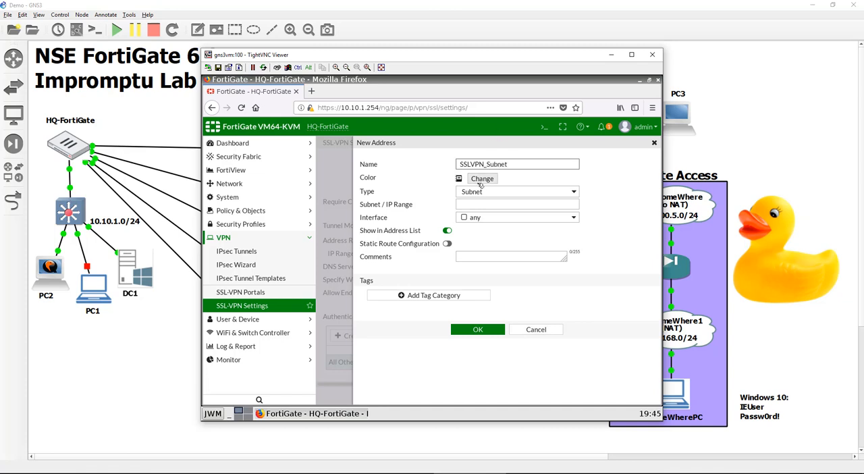
{"action": "left_click", "coordinate": [480, 184]}
{"action": "left_click", "coordinate": [539, 195]}
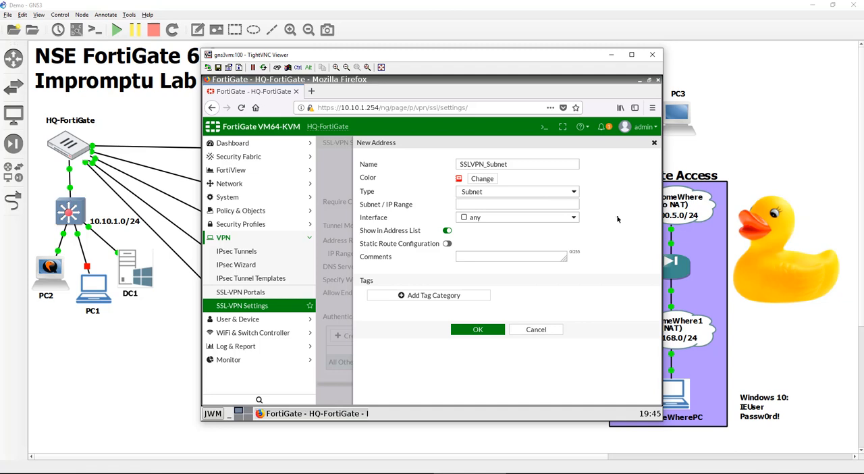
Try entering 10.10.20.10-10.10.20.25 as the Subnet / IP Range while the address type is Subnet
{"action": "left_click", "coordinate": [571, 205]}
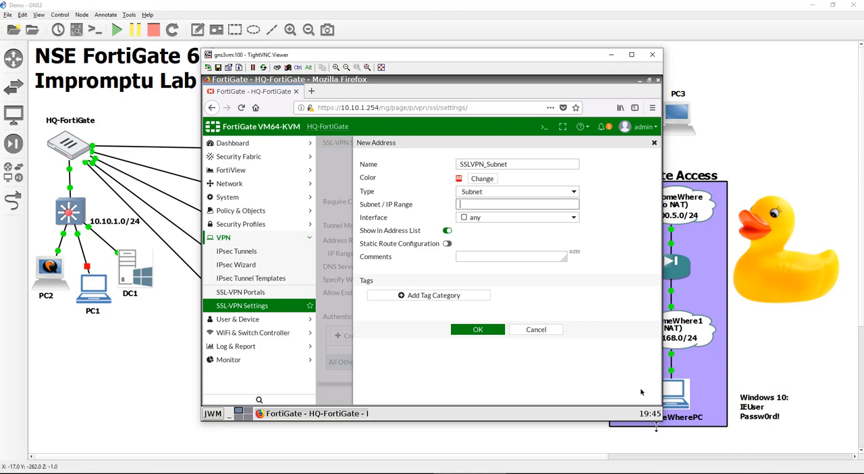
{"action": "type", "text": "10.10"}
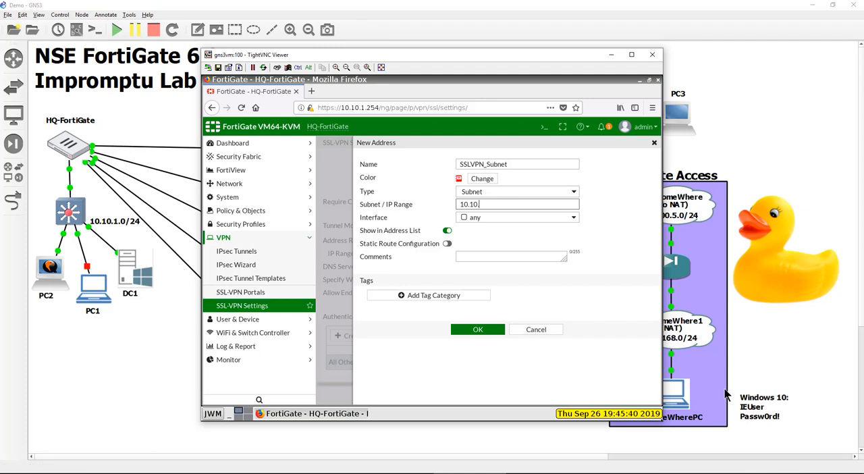
{"action": "type", "text": "."}
{"action": "type", "text": "20"}
{"action": "type", "text": "10-1010"}
{"action": "key", "text": "BackSpace"}
{"action": "key", "text": "BackSpace"}
{"action": "type", "text": ".10"}
{"action": "type", "text": ".20."}
{"action": "type", "text": "35"}
{"action": "key", "text": "BackSpace"}
{"action": "type", "text": "24"}
{"action": "key", "text": "BackSpace"}
{"action": "type", "text": "5"}
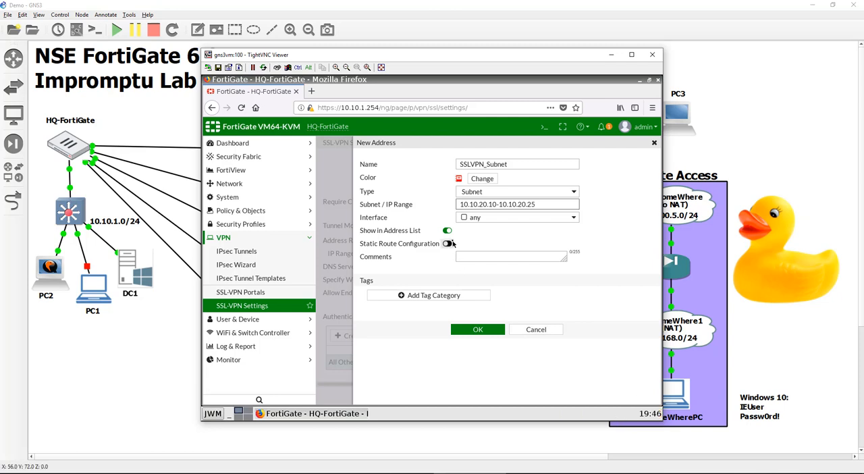
{"action": "left_click", "coordinate": [473, 315]}
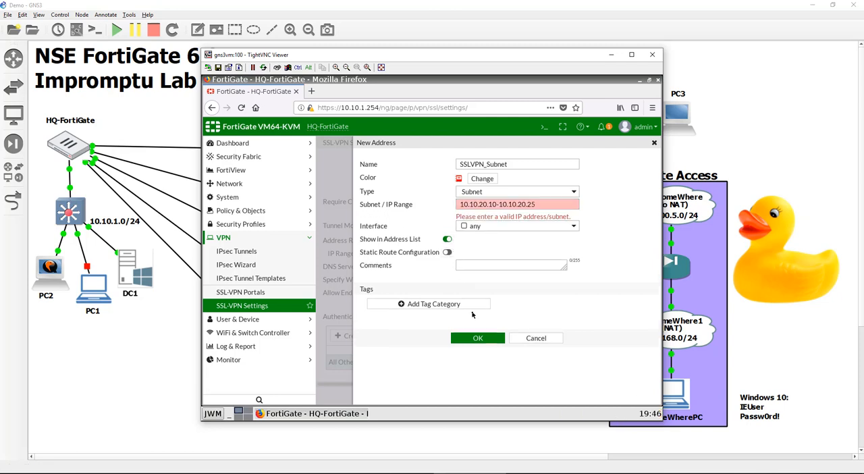
Make SSLVPN_Subnet an IP Range address covering 10.10.20.10-10.10.20.50, save it and add it to the tunnel mode IP ranges
{"action": "left_click", "coordinate": [477, 192]}
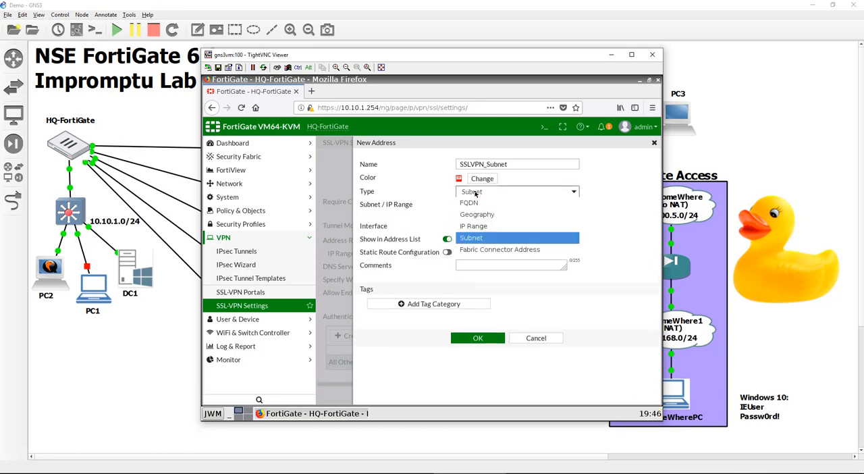
{"action": "left_click", "coordinate": [490, 231]}
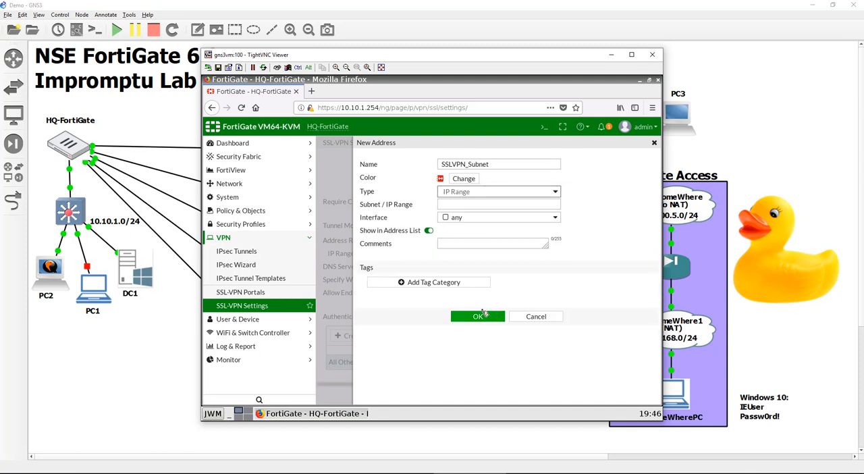
{"action": "left_click", "coordinate": [467, 206]}
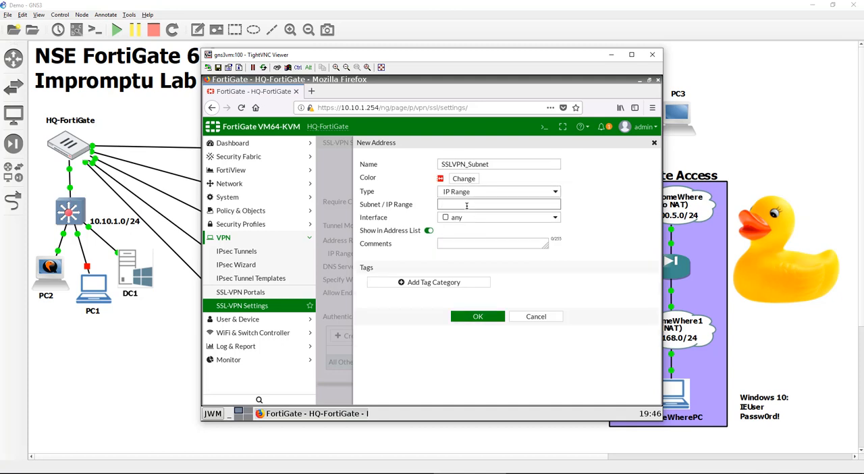
{"action": "type", "text": "10.10.20.10-10.10.20."}
{"action": "type", "text": "50"}
{"action": "left_click", "coordinate": [478, 318]}
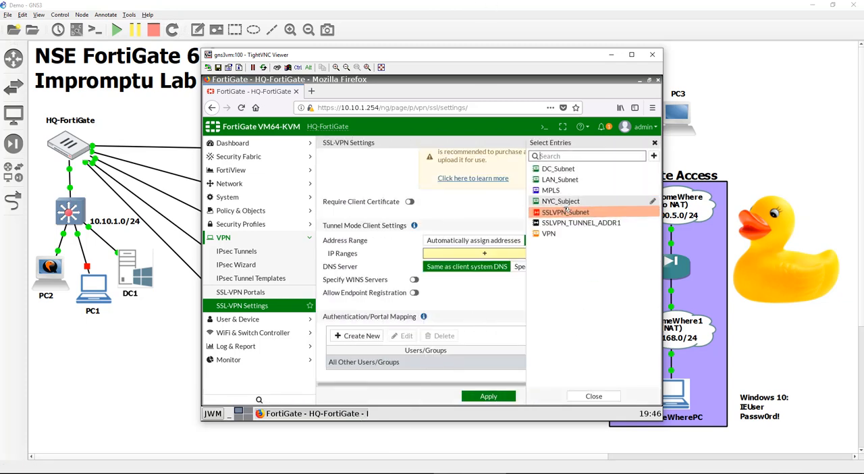
{"action": "left_click", "coordinate": [566, 212]}
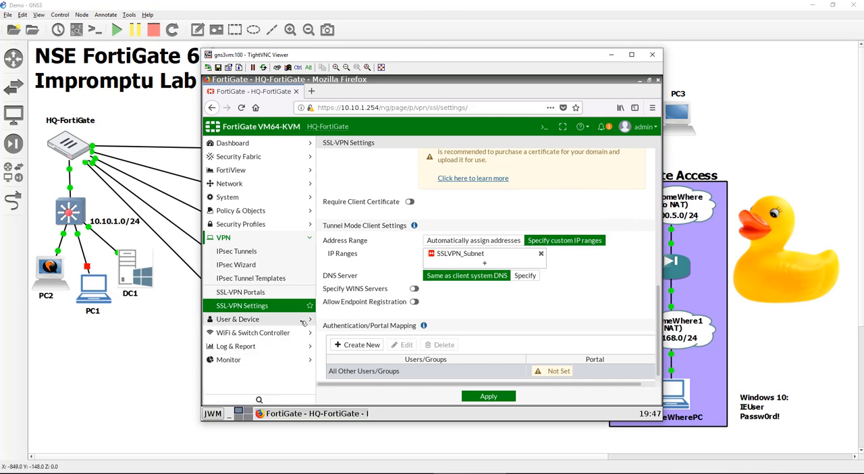
Specify the tunnel mode DNS servers, with 10.10.1.10 as DNS Server #1 and 8.8.8.8 as DNS Server #2
{"action": "left_click", "coordinate": [529, 277]}
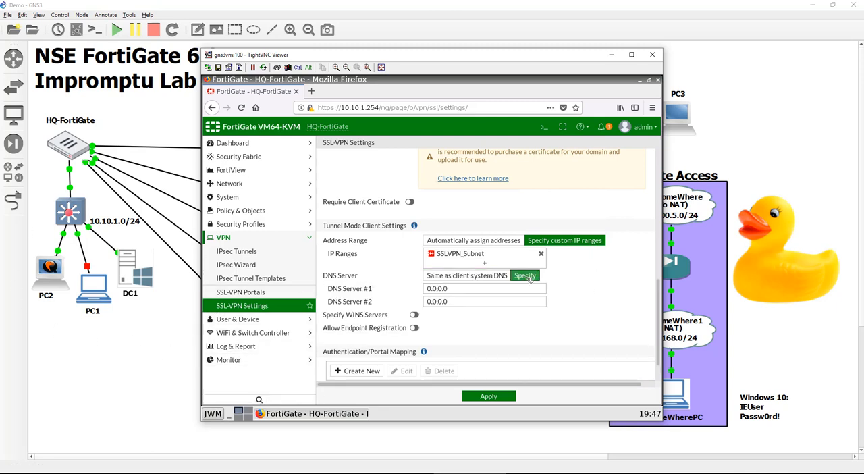
{"action": "left_click", "coordinate": [527, 288]}
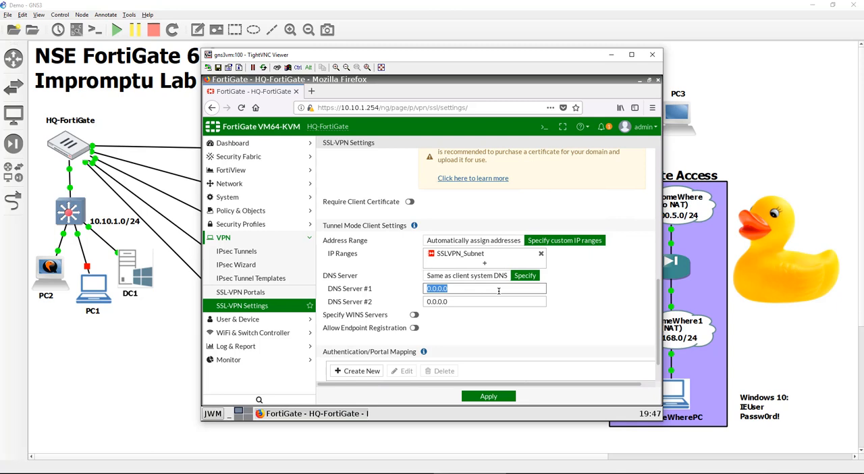
{"action": "type", "text": "10.0.1."}
{"action": "key", "text": "BackSpace"}
{"action": "key", "text": "BackSpace"}
{"action": "key", "text": "BackSpace"}
{"action": "type", "text": "10.1.10"}
{"action": "key", "text": "Tab"}
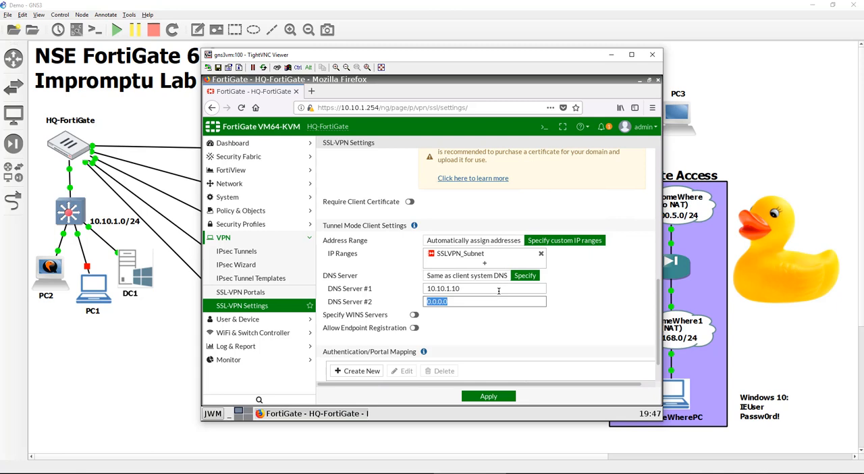
{"action": "type", "text": "8.8"}
{"action": "key", "text": "BackSpace"}
{"action": "type", "text": "8.8.8"}
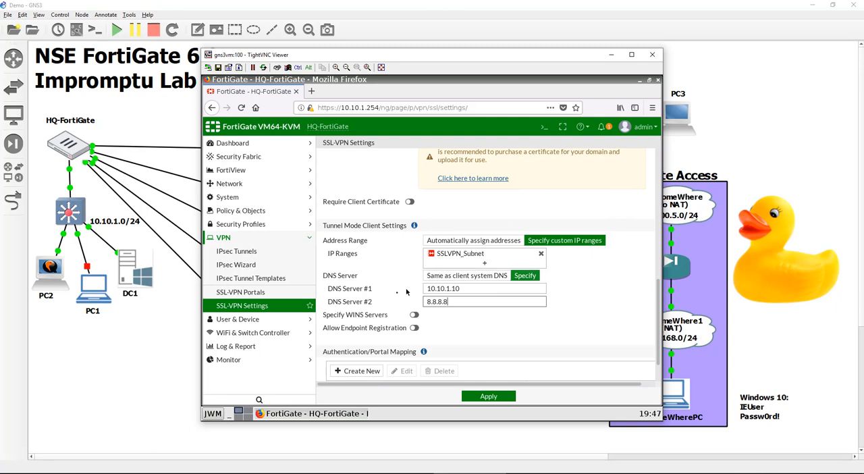
Create an authentication/portal mapping that gives the RemoteVPNUsers group the full-access portal
{"action": "scroll", "coordinate": [476, 325], "scroll_direction": "down", "scroll_amount": 1}
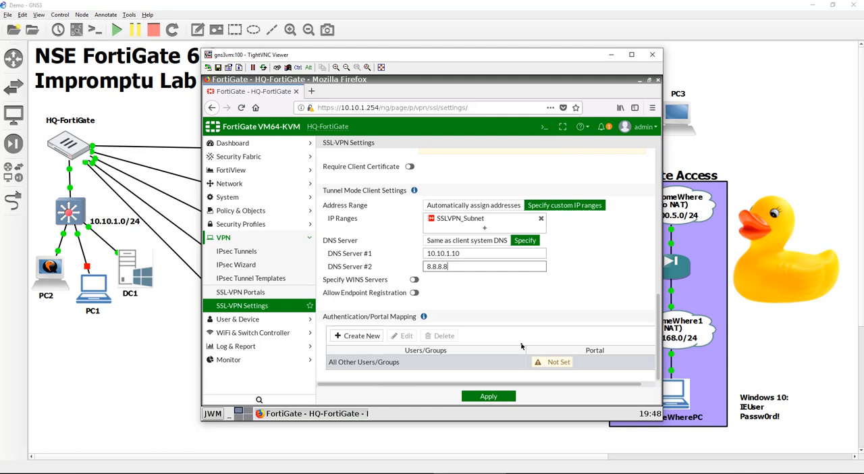
{"action": "left_click", "coordinate": [360, 335]}
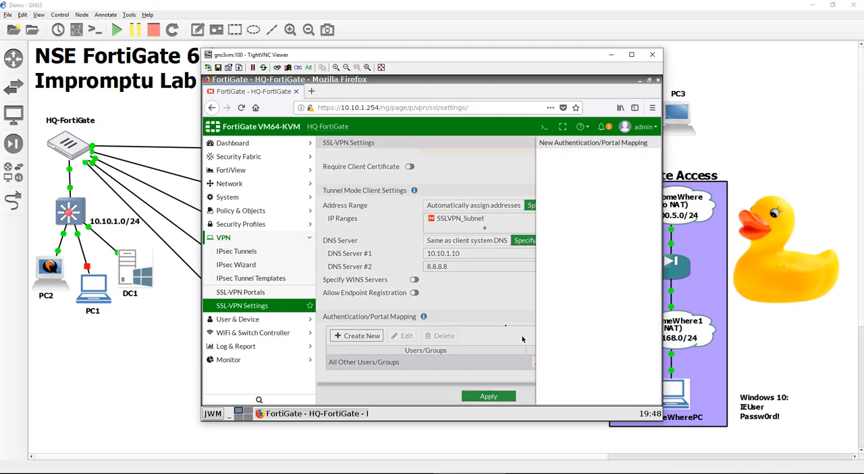
{"action": "left_click", "coordinate": [444, 158]}
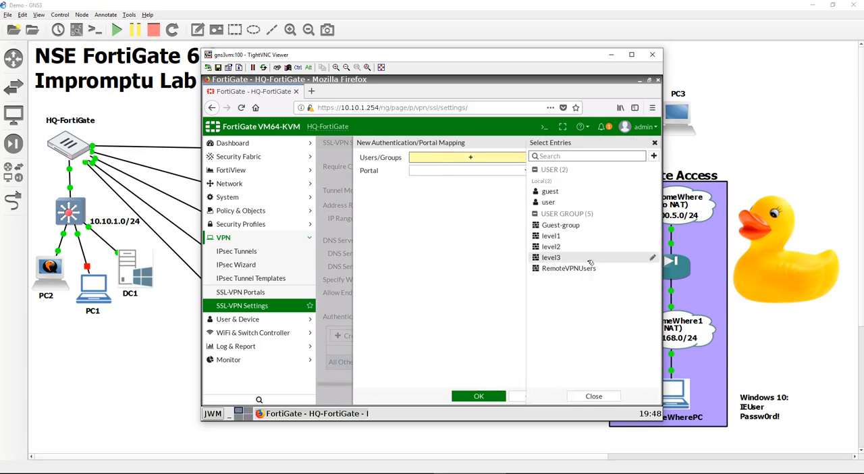
{"action": "left_click", "coordinate": [568, 269]}
{"action": "left_click", "coordinate": [444, 180]}
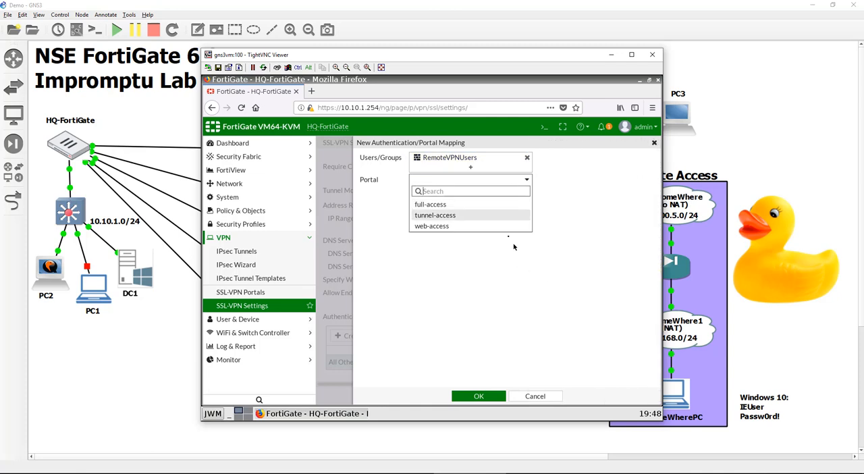
{"action": "left_click", "coordinate": [491, 205]}
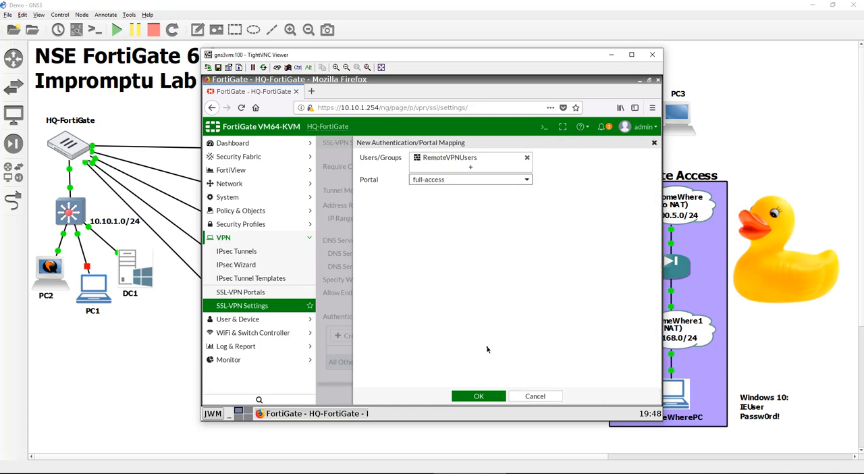
{"action": "left_click", "coordinate": [486, 395]}
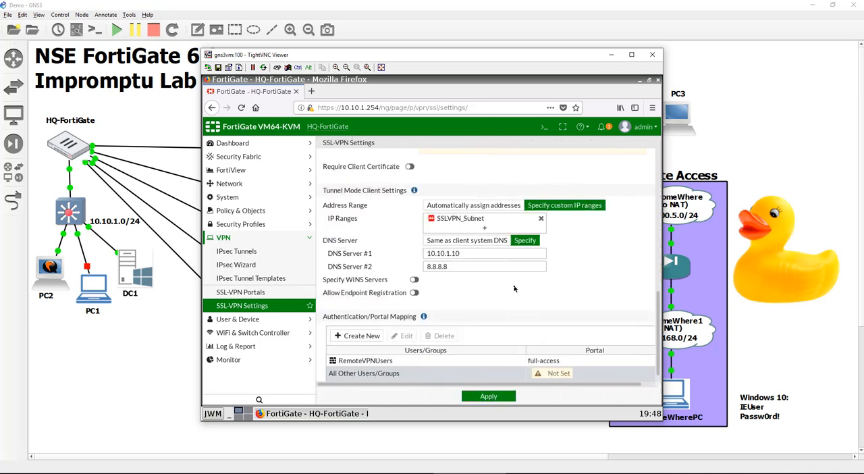
Set the portal for All Other Users/Groups to web-access in the default authentication/portal mapping
{"action": "right_click", "coordinate": [559, 376]}
{"action": "left_click", "coordinate": [570, 383]}
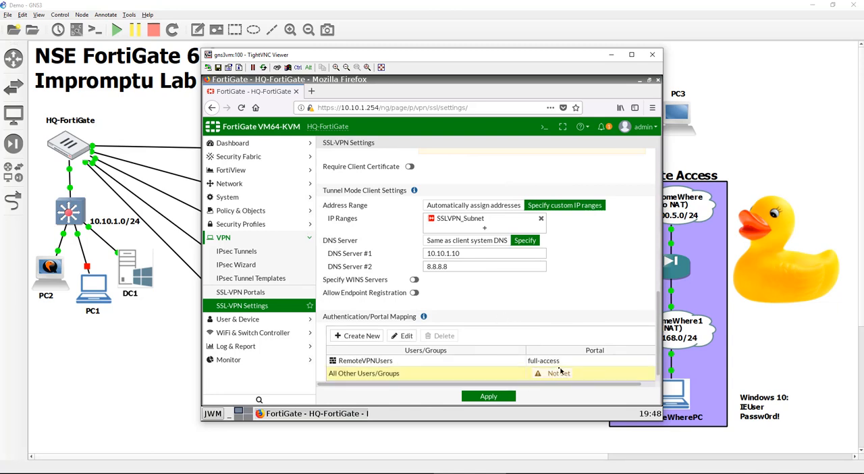
{"action": "left_click", "coordinate": [466, 171]}
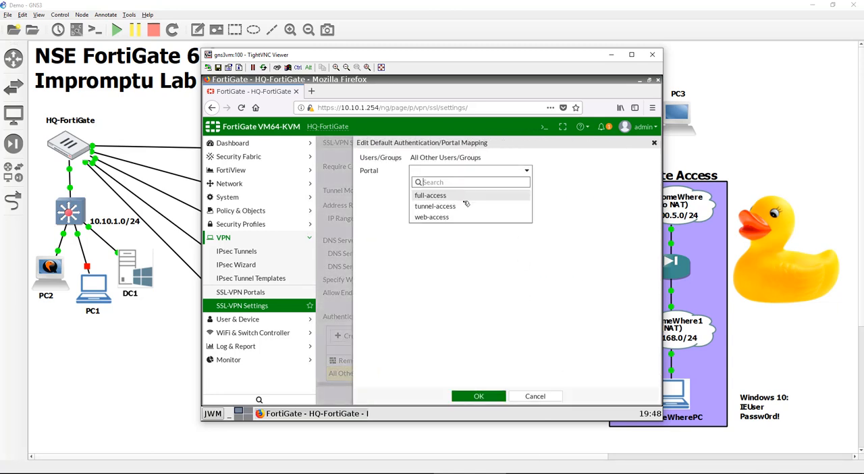
{"action": "left_click", "coordinate": [468, 218]}
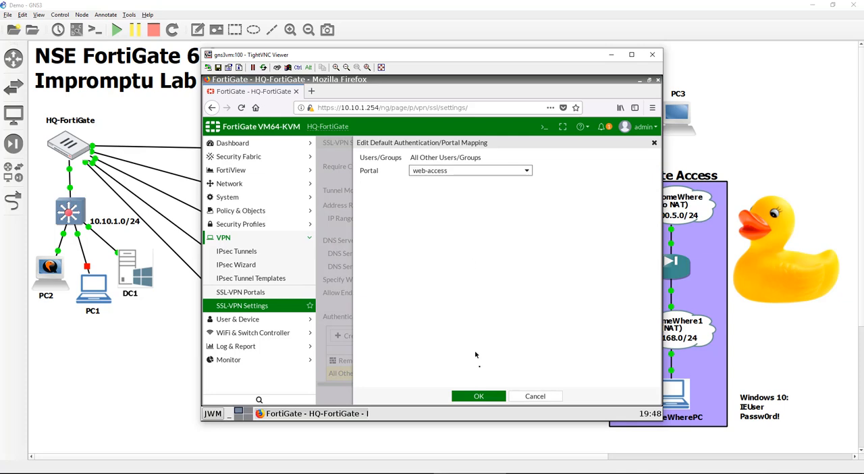
{"action": "left_click", "coordinate": [489, 395]}
Apply the SSL-VPN settings with the built-in certificate and start a new SSL-VPN policy using these settings
{"action": "left_click", "coordinate": [508, 394]}
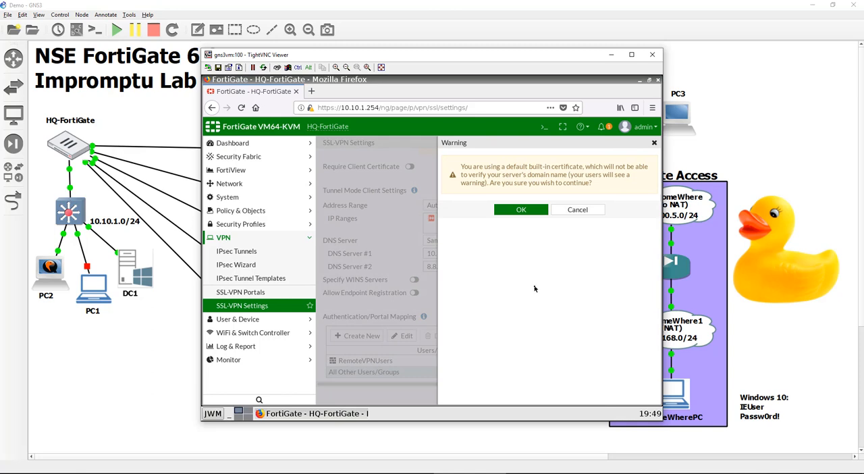
{"action": "left_click", "coordinate": [540, 211]}
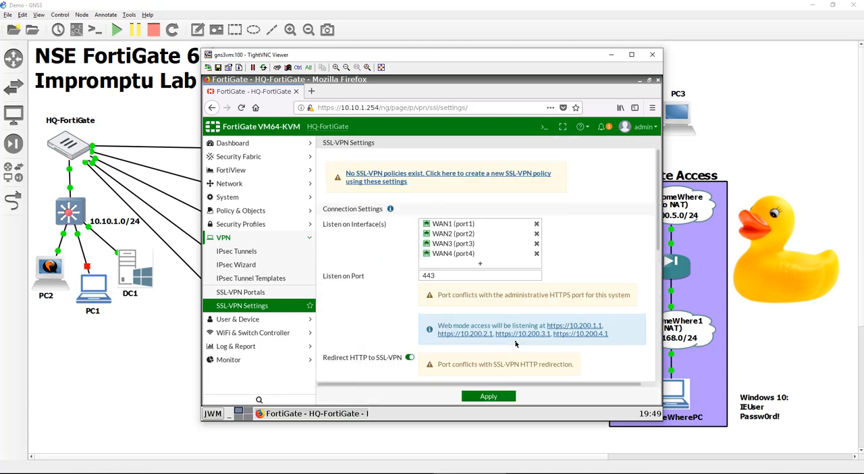
{"action": "left_click", "coordinate": [477, 176]}
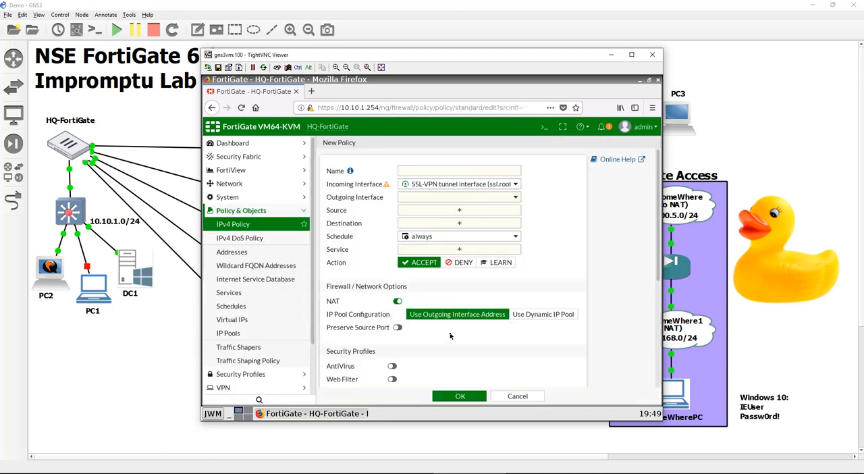
{"action": "left_click", "coordinate": [491, 172]}
{"action": "left_click", "coordinate": [468, 200]}
{"action": "mouse_move", "coordinate": [478, 287]}
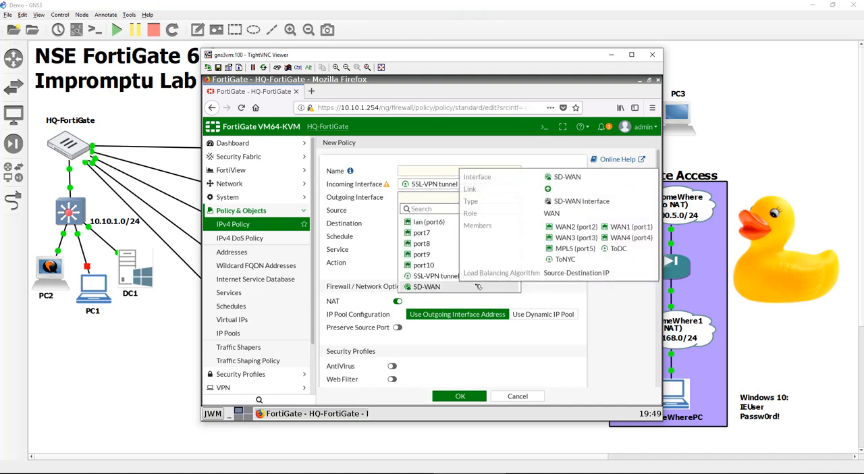
{"action": "left_click", "coordinate": [388, 163]}
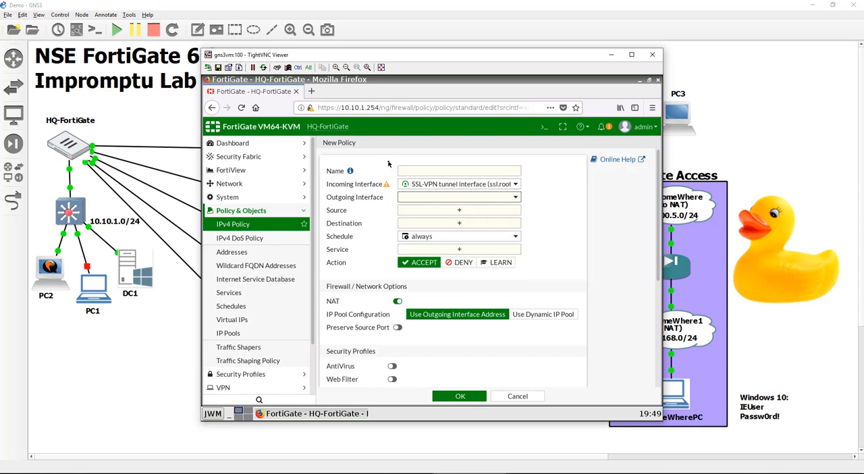
Name the new SSL-VPN firewall policy SSL_VPN_HQAccess
{"action": "left_click", "coordinate": [435, 171]}
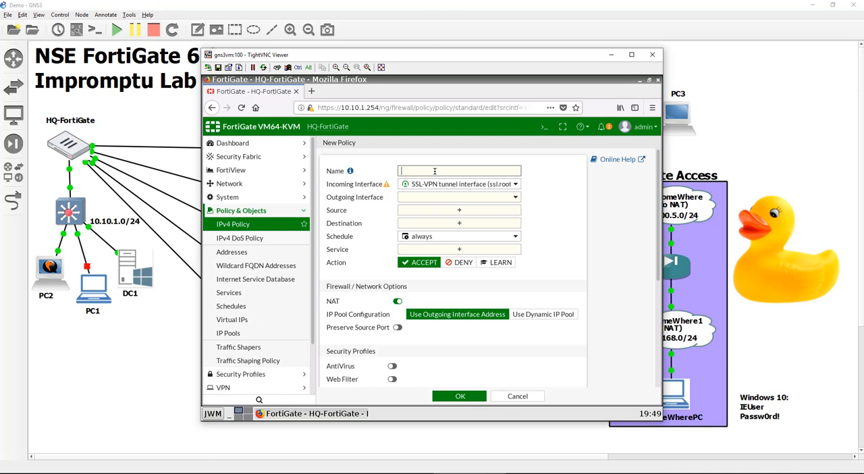
{"action": "type", "text": "SS"}
{"action": "type", "text": "LVPNH"}
{"action": "type", "text": "QAccess"}
{"action": "type", "text": "_"}
{"action": "key", "text": "Left"}
{"action": "key", "text": "Left"}
{"action": "key", "text": "Left"}
{"action": "key", "text": "Left"}
{"action": "type", "text": "_"}
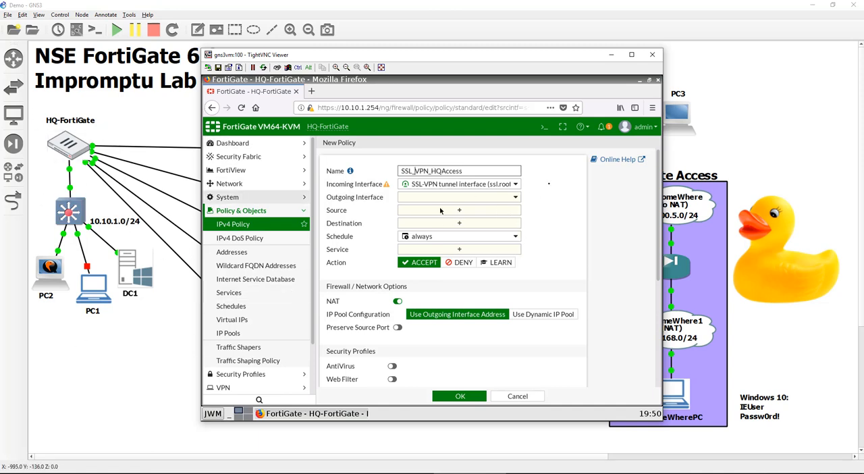
Set the policy's outgoing interface to lan (port6) and its source to SSLVPN_Subnet plus the RemoteVPNUsers group
{"action": "left_click", "coordinate": [489, 197]}
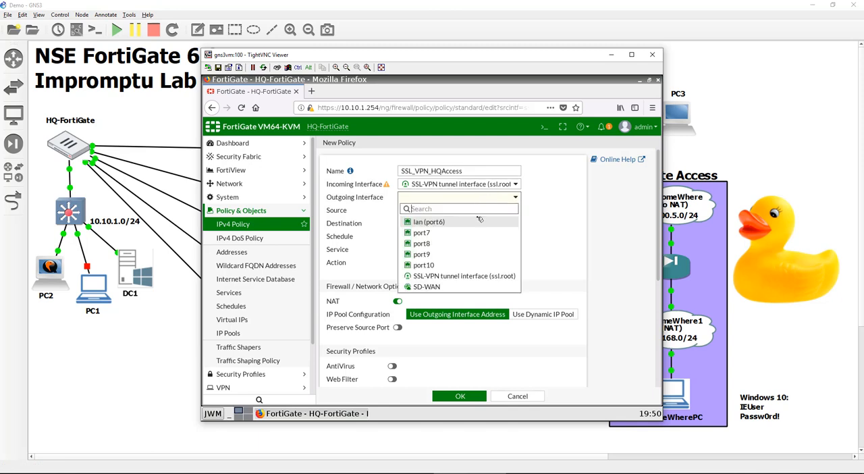
{"action": "left_click", "coordinate": [476, 221]}
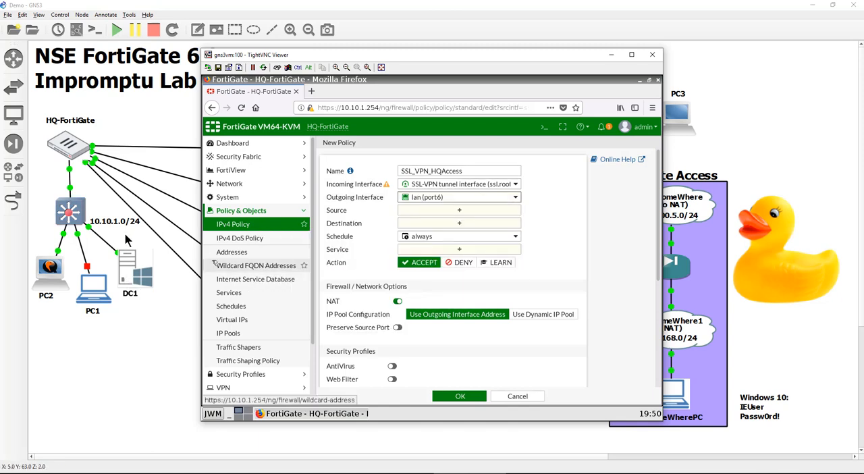
{"action": "left_click", "coordinate": [407, 211]}
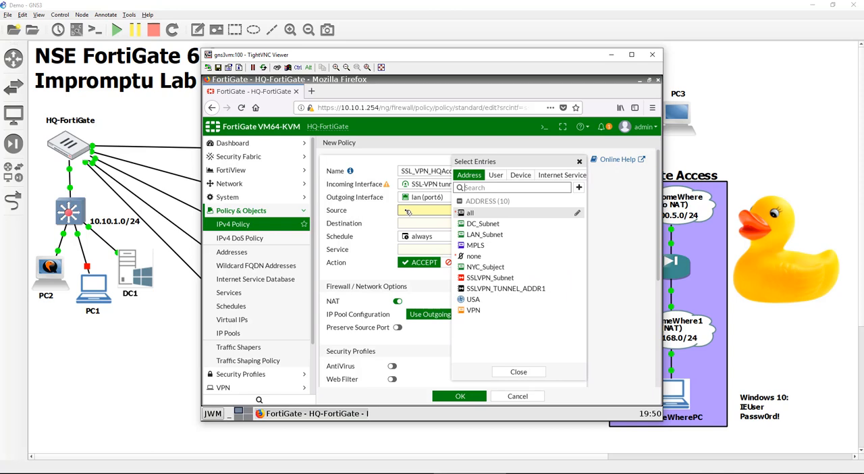
{"action": "left_click", "coordinate": [549, 279]}
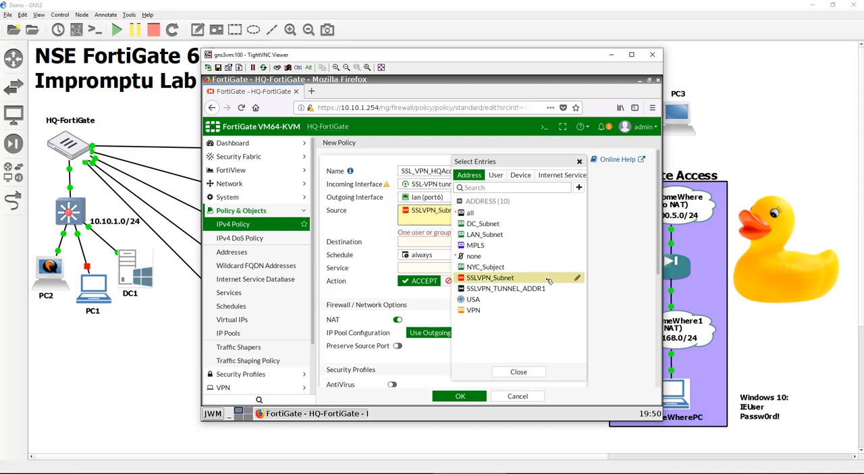
{"action": "left_click", "coordinate": [498, 175]}
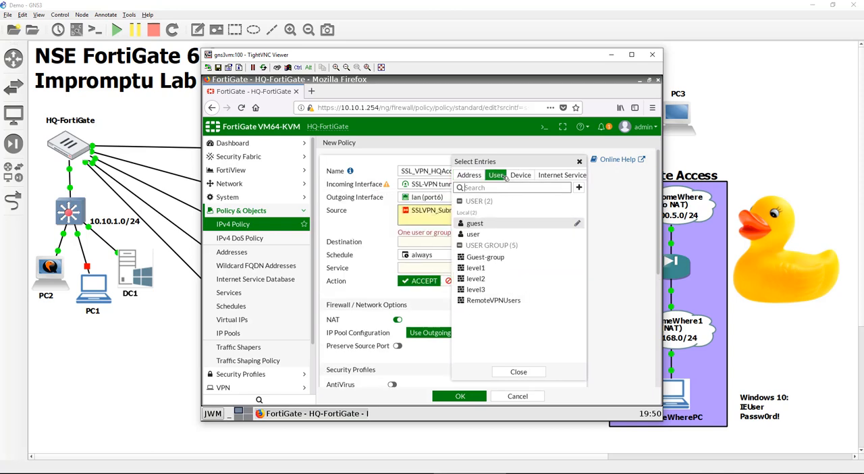
{"action": "left_click", "coordinate": [509, 305]}
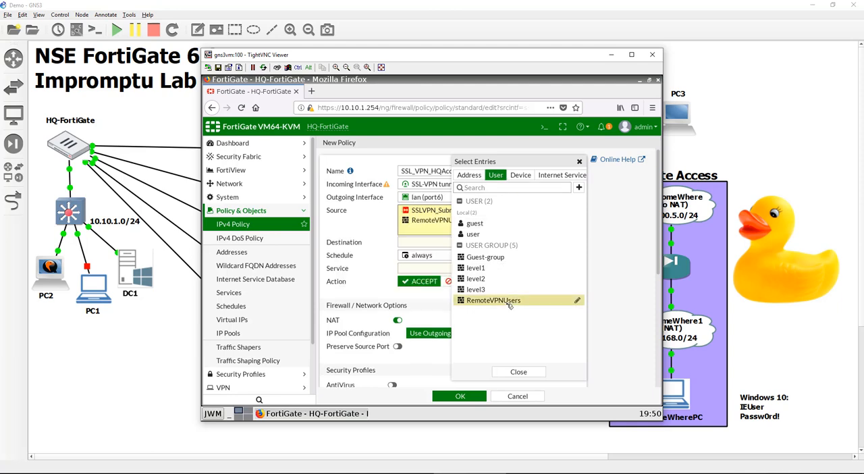
Set the policy's destination to LAN_Subnet and its service to ALL
{"action": "left_click", "coordinate": [433, 243]}
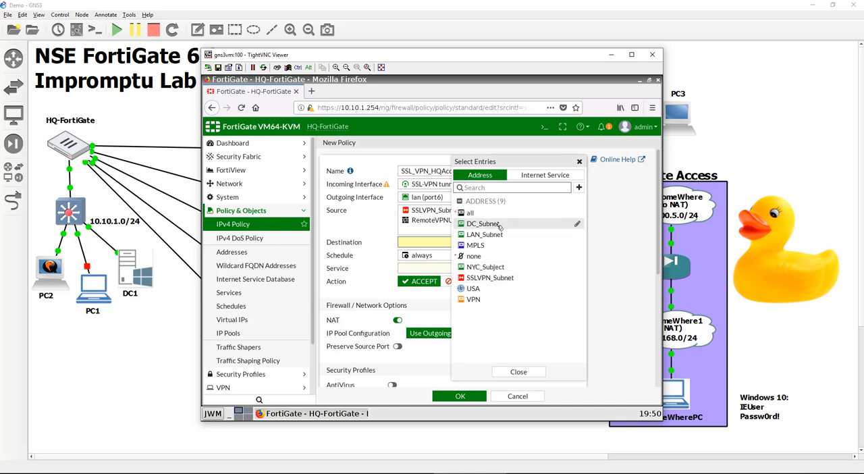
{"action": "left_click", "coordinate": [500, 234]}
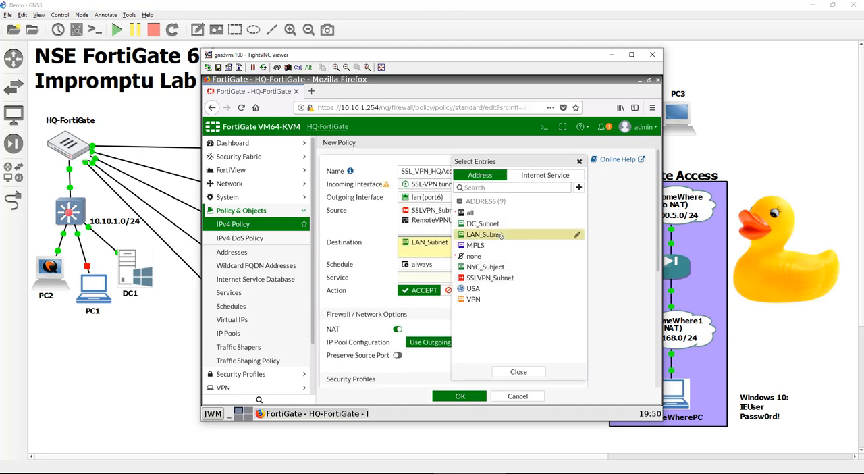
{"action": "left_click", "coordinate": [386, 260]}
{"action": "left_click", "coordinate": [425, 278]}
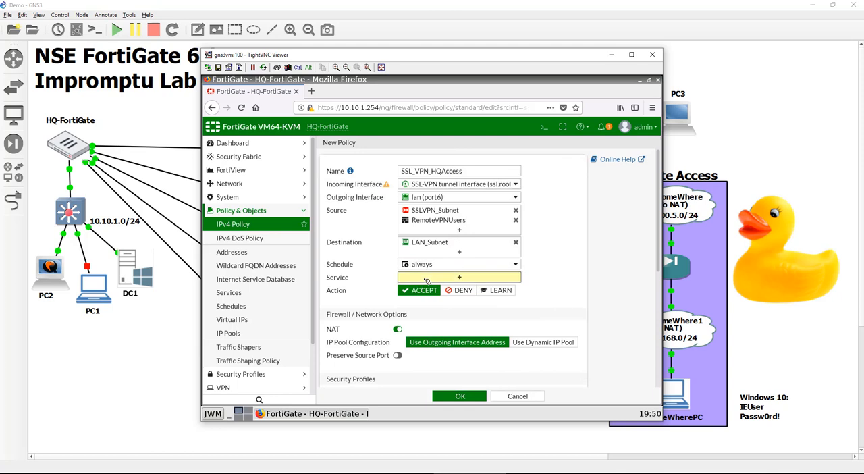
{"action": "left_click", "coordinate": [473, 210]}
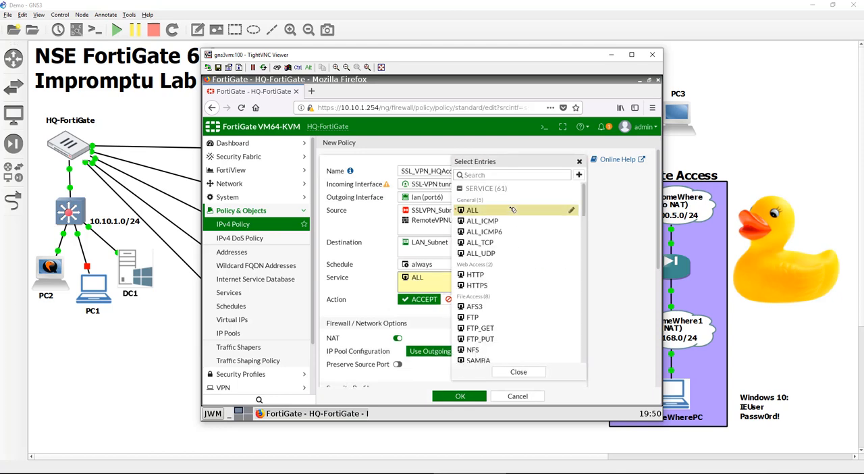
{"action": "left_click", "coordinate": [368, 269]}
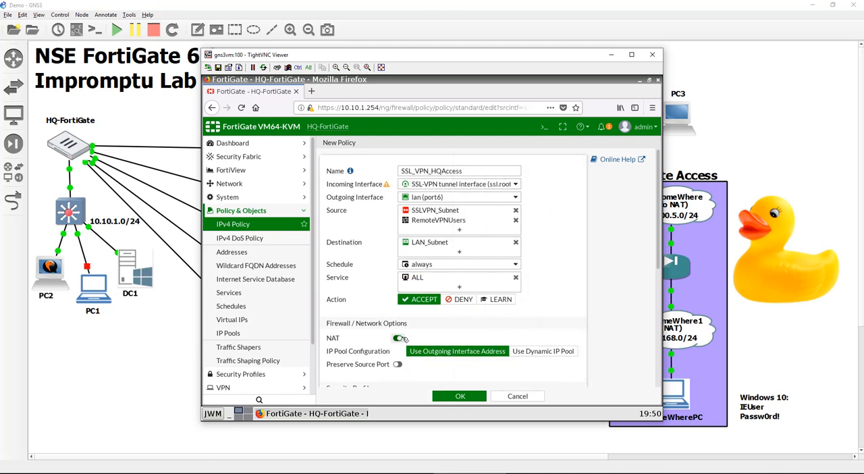
Disable NAT on the policy and save it, accepting the built-in certificate
{"action": "left_click", "coordinate": [398, 337]}
{"action": "scroll", "coordinate": [380, 284], "scroll_direction": "down", "scroll_amount": 2}
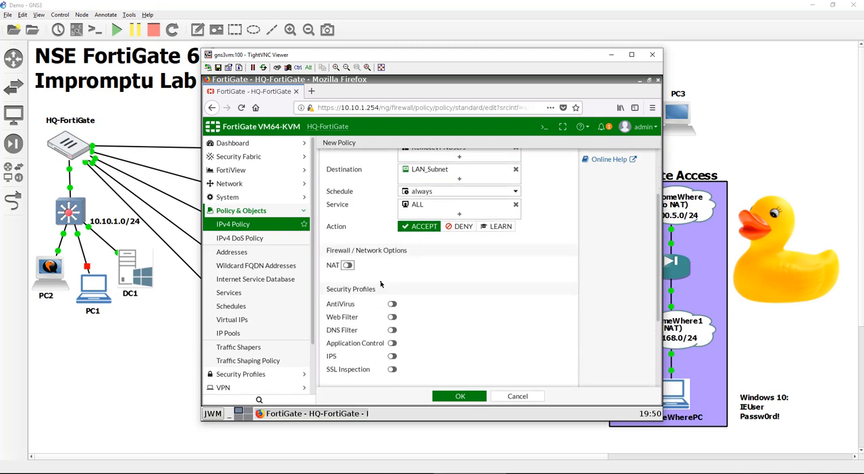
{"action": "scroll", "coordinate": [380, 284], "scroll_direction": "down", "scroll_amount": 3}
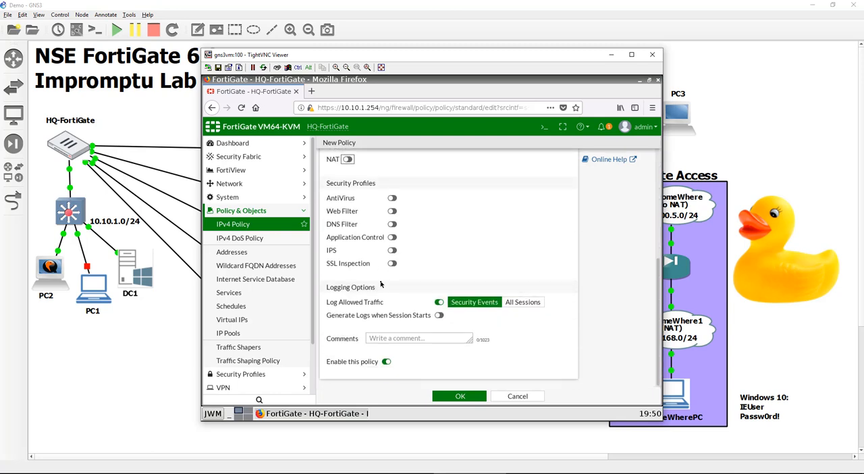
{"action": "left_click", "coordinate": [465, 396]}
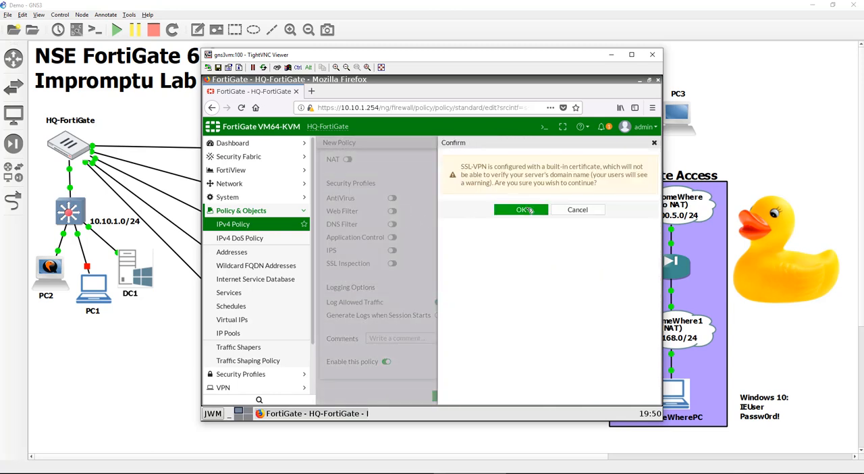
{"action": "left_click", "coordinate": [525, 210]}
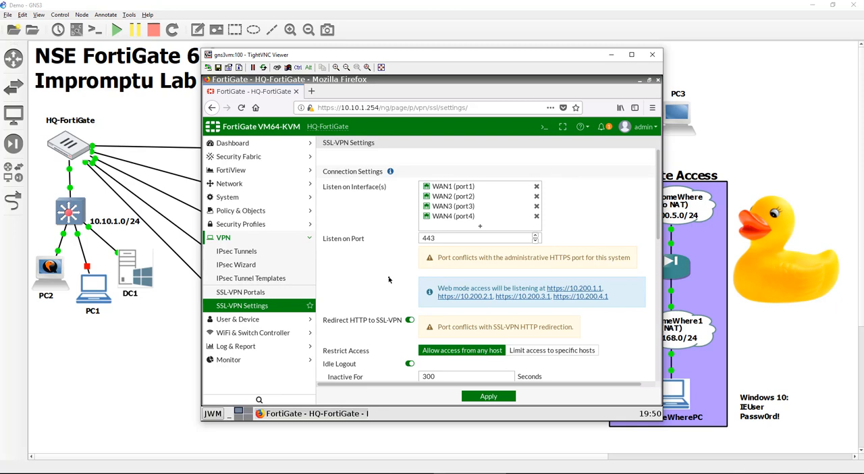
Apply the SSL-VPN settings again, continuing past the warning
{"action": "left_click", "coordinate": [504, 398]}
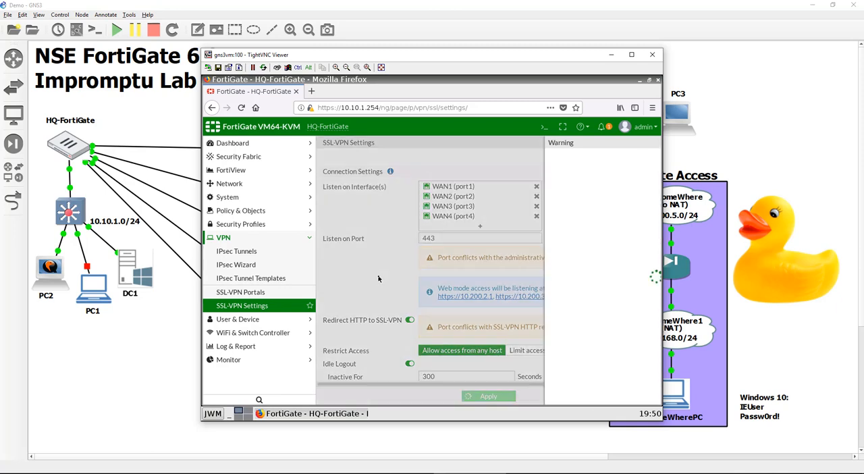
{"action": "left_click", "coordinate": [542, 211]}
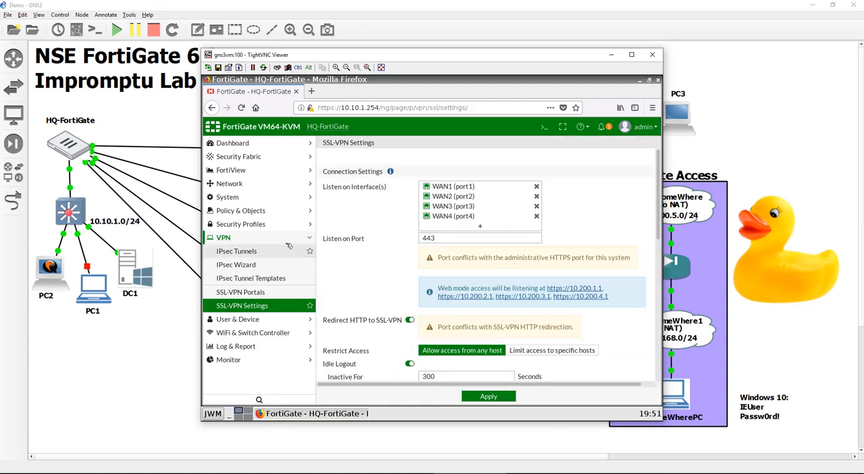
Check the existing policies in the IPv4 policy list and start a new one named SSL_VPN_DC_Acess
{"action": "left_click", "coordinate": [262, 211]}
{"action": "left_click", "coordinate": [262, 225]}
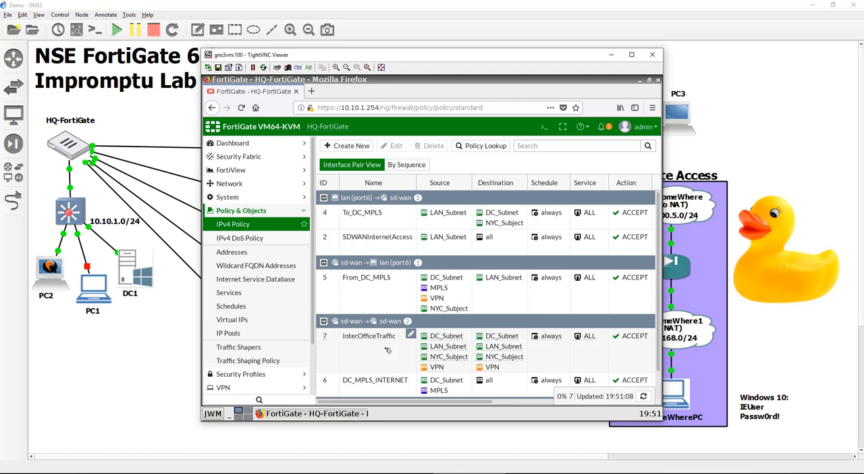
{"action": "scroll", "coordinate": [388, 350], "scroll_direction": "down", "scroll_amount": 2}
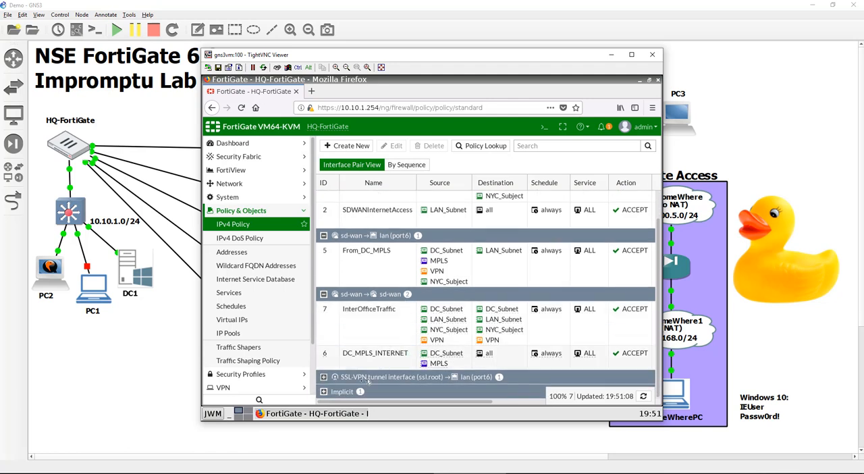
{"action": "left_click", "coordinate": [324, 391]}
{"action": "scroll", "coordinate": [375, 365], "scroll_direction": "down", "scroll_amount": 1}
{"action": "scroll", "coordinate": [375, 338], "scroll_direction": "up", "scroll_amount": 3}
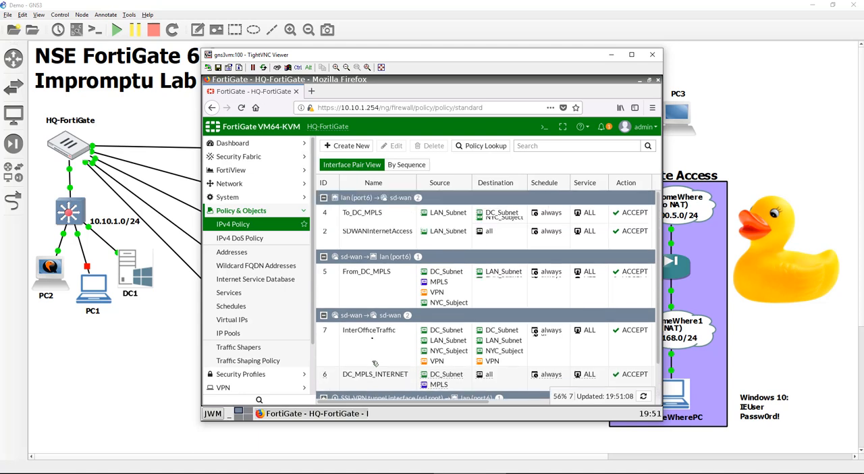
{"action": "left_click", "coordinate": [365, 147]}
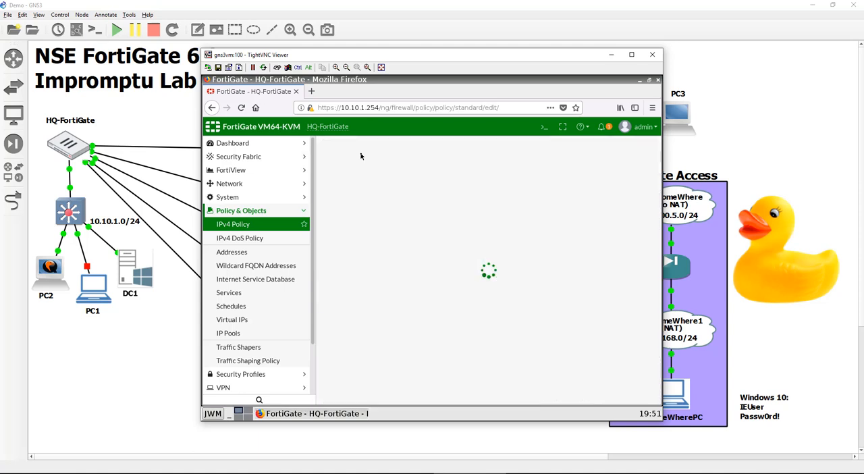
{"action": "left_click", "coordinate": [426, 171]}
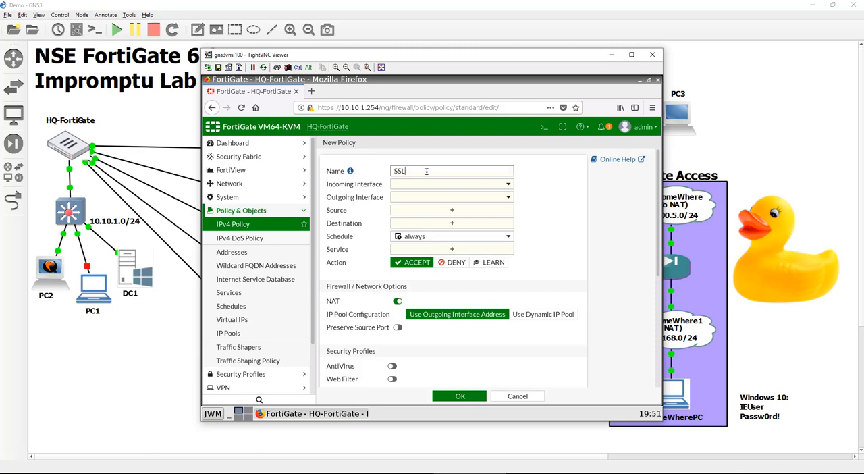
{"action": "type", "text": "SSL_VPN_DC_Acess"}
Set the DC access policy's incoming interface to SSL-VPN tunnel interface (ssl.root) and its outgoing interface to SD-WAN
{"action": "left_click", "coordinate": [473, 189]}
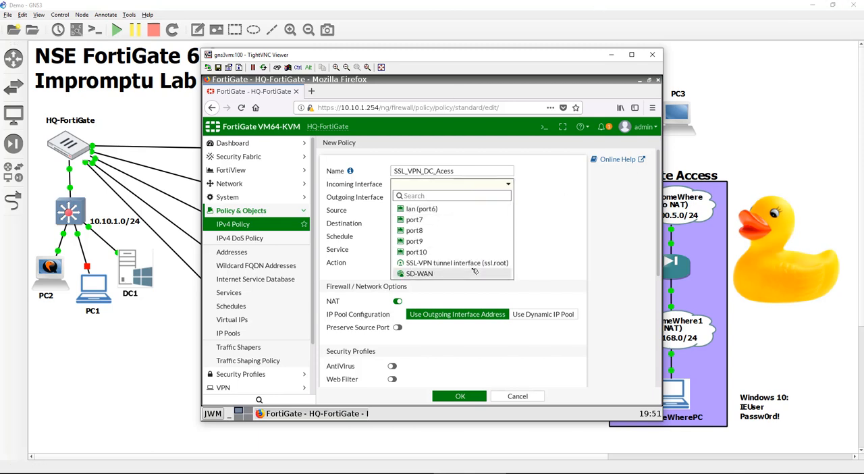
{"action": "left_click", "coordinate": [432, 263]}
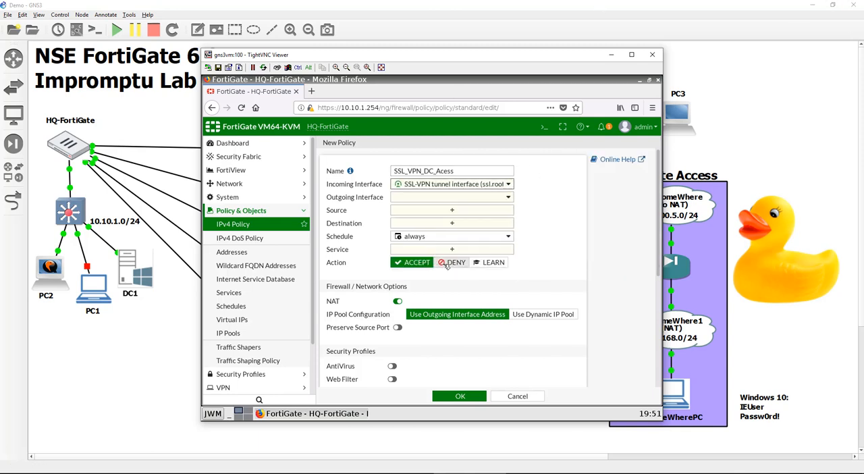
{"action": "left_click", "coordinate": [429, 196]}
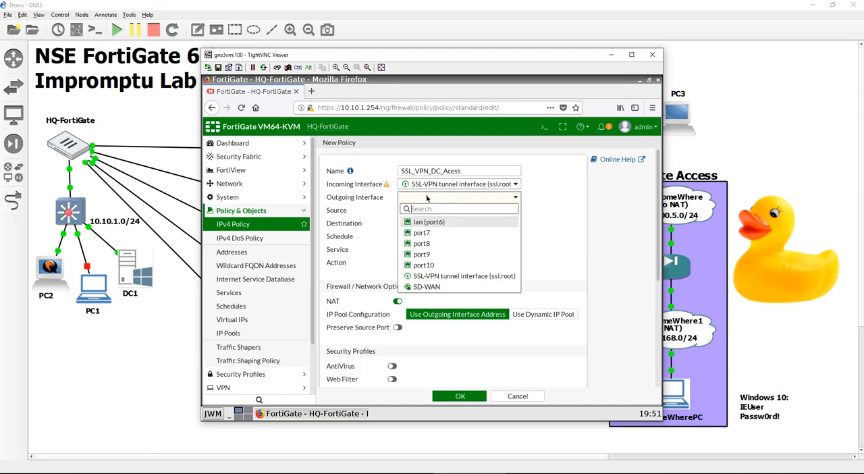
{"action": "left_click", "coordinate": [437, 287]}
Set the DC access policy's source to SSLVPN_Subnet plus the RemoteVPNUsers group and its destination to DC_Subnet
{"action": "left_click", "coordinate": [435, 212]}
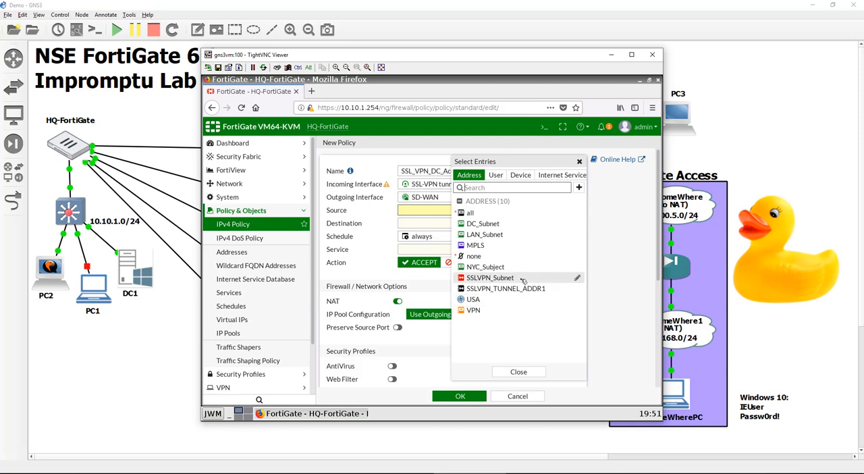
{"action": "left_click", "coordinate": [491, 278]}
{"action": "left_click", "coordinate": [496, 176]}
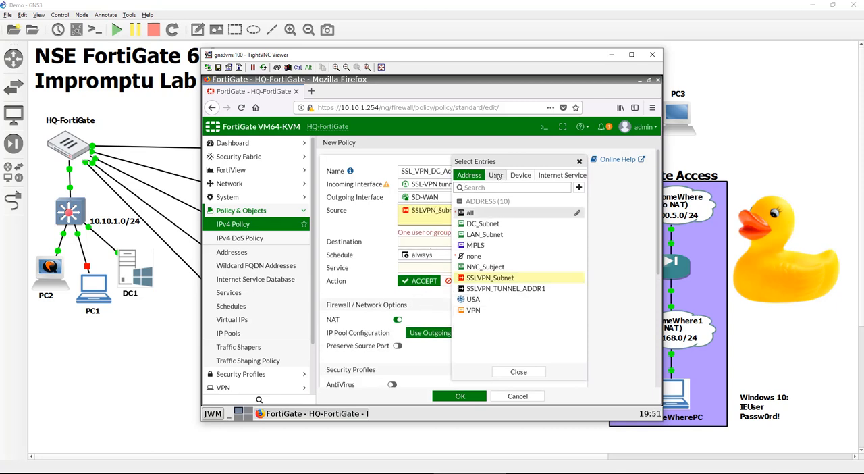
{"action": "left_click", "coordinate": [517, 300]}
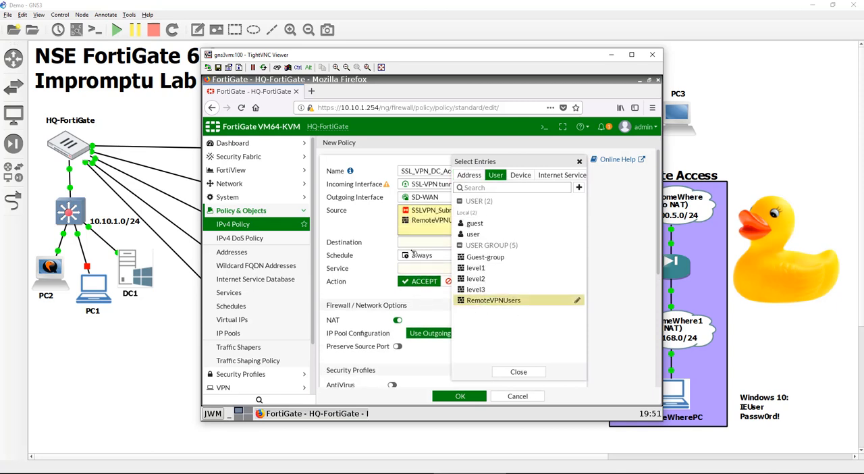
{"action": "left_click", "coordinate": [411, 245]}
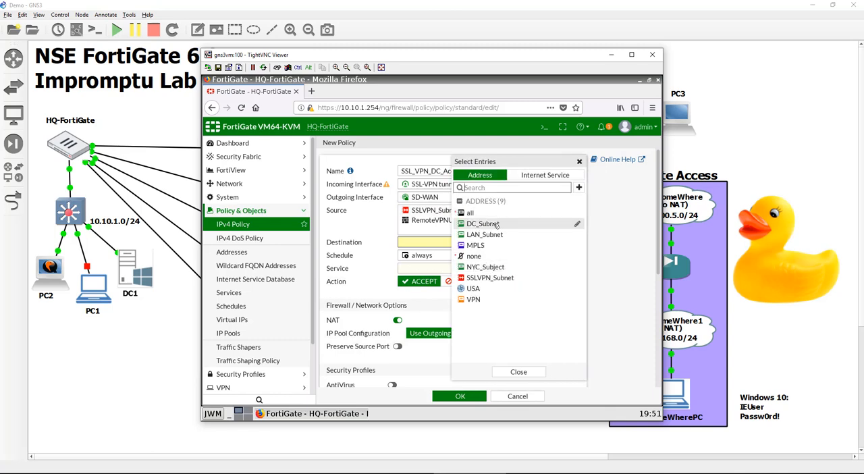
{"action": "left_click", "coordinate": [497, 225]}
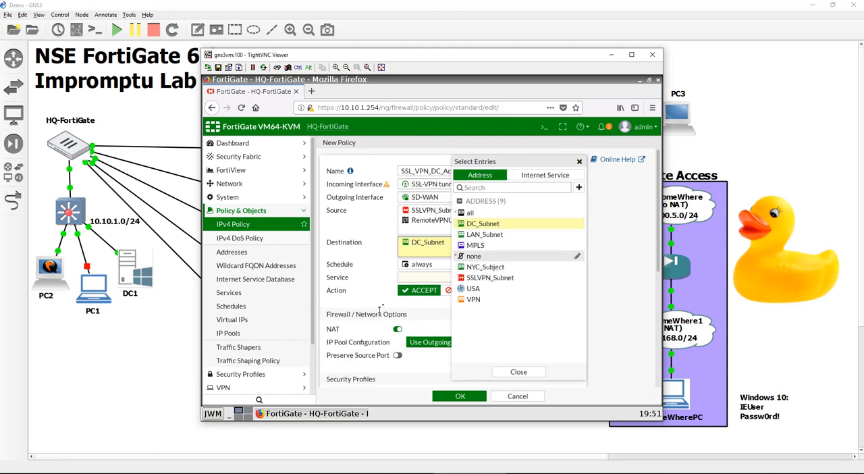
Set the DC access policy's service to ALL and disable NAT
{"action": "left_click", "coordinate": [403, 278]}
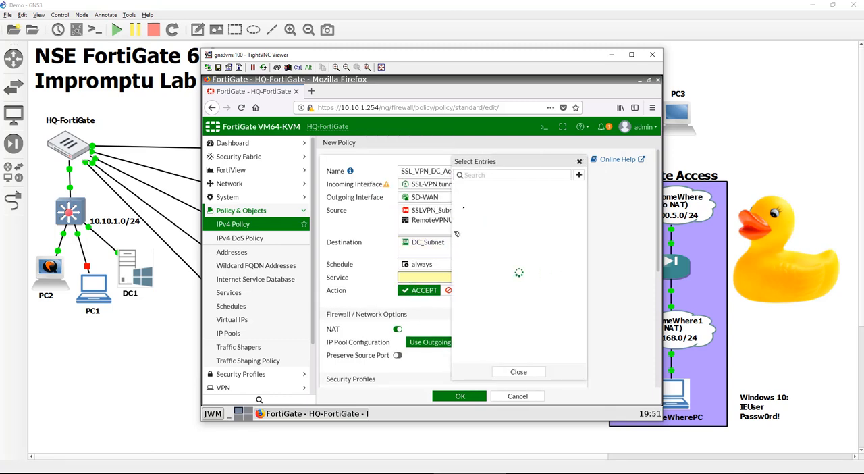
{"action": "left_click", "coordinate": [472, 210]}
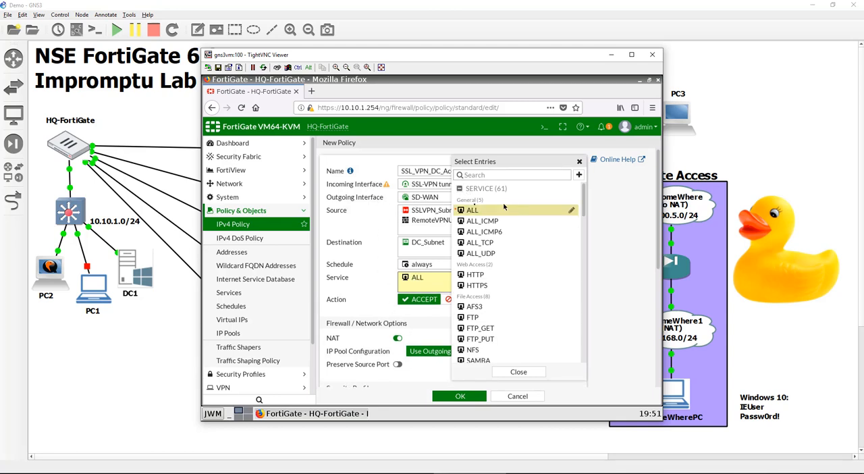
{"action": "left_click", "coordinate": [580, 163]}
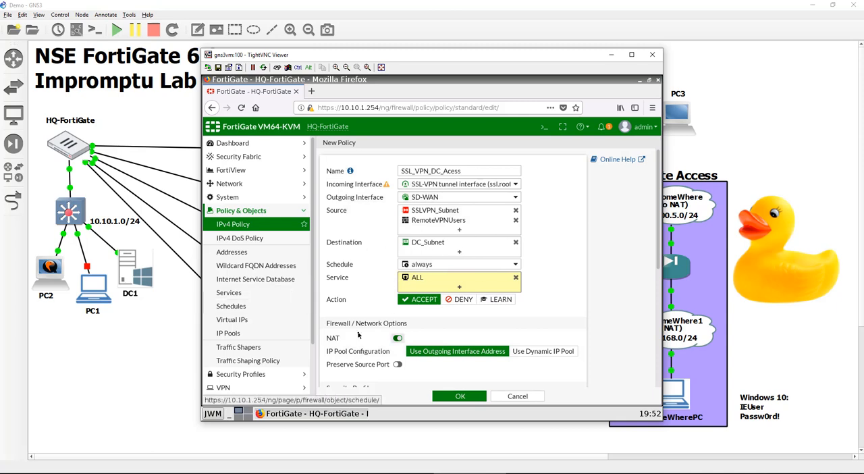
{"action": "left_click", "coordinate": [398, 337]}
{"action": "scroll", "coordinate": [385, 335], "scroll_direction": "down", "scroll_amount": 5}
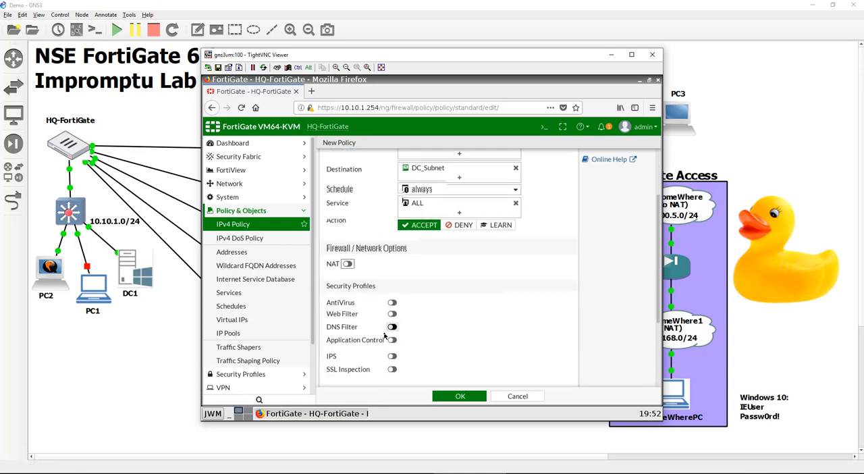
{"action": "scroll", "coordinate": [444, 355], "scroll_direction": "up", "scroll_amount": 5}
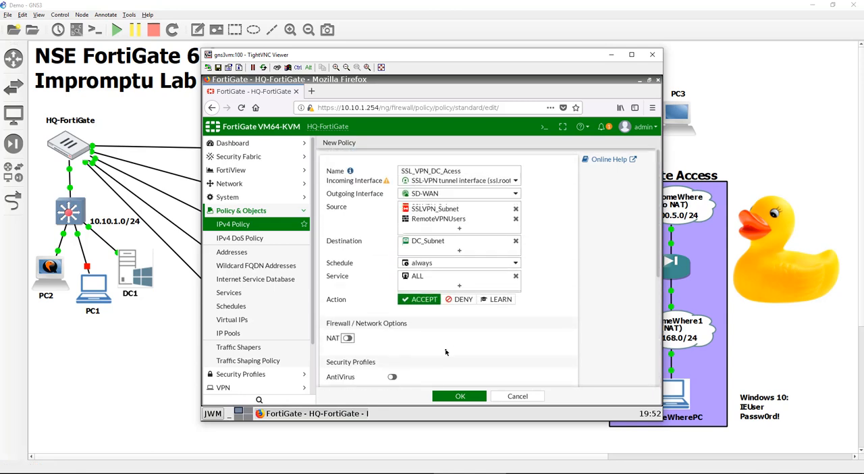
Save the SSL_VPN_DC_Acess policy and review the IPv4 policy list
{"action": "left_click", "coordinate": [478, 397]}
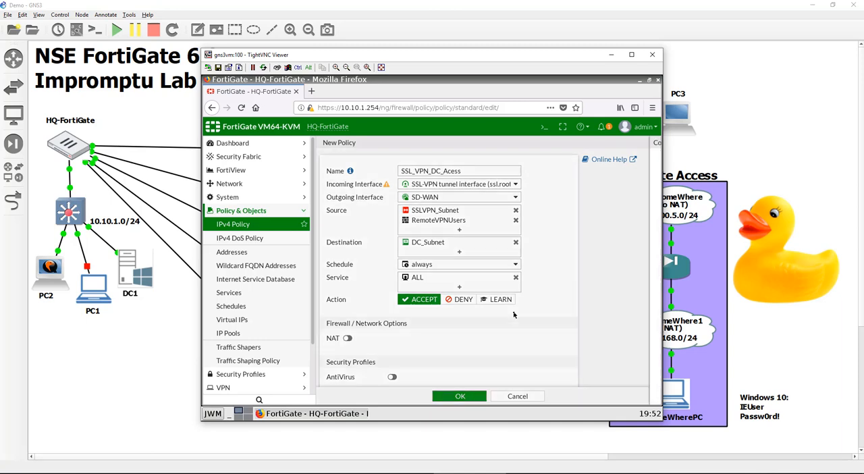
{"action": "left_click", "coordinate": [518, 209]}
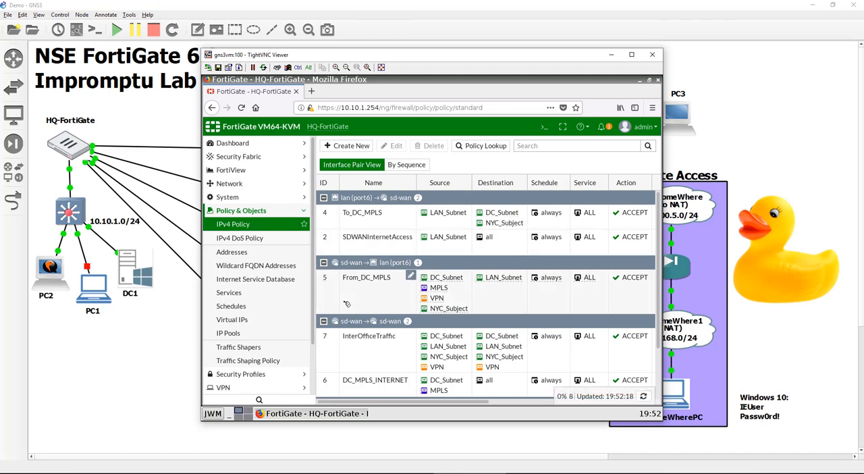
{"action": "scroll", "coordinate": [347, 304], "scroll_direction": "down", "scroll_amount": 3}
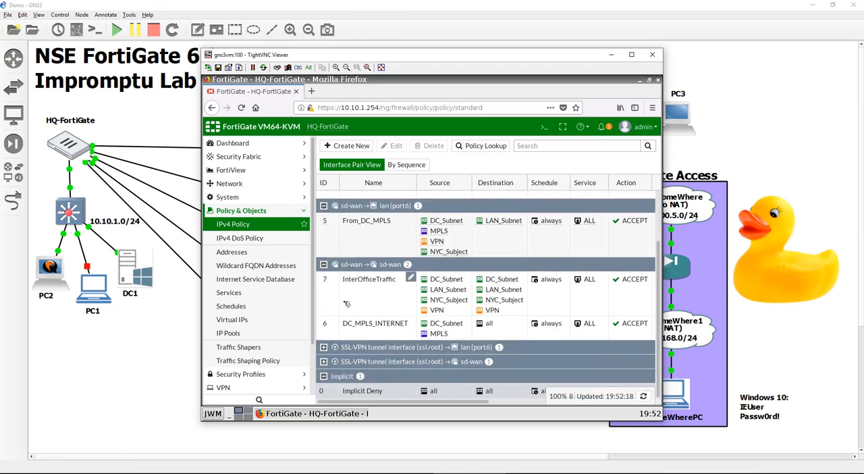
{"action": "scroll", "coordinate": [346, 304], "scroll_direction": "up", "scroll_amount": 3}
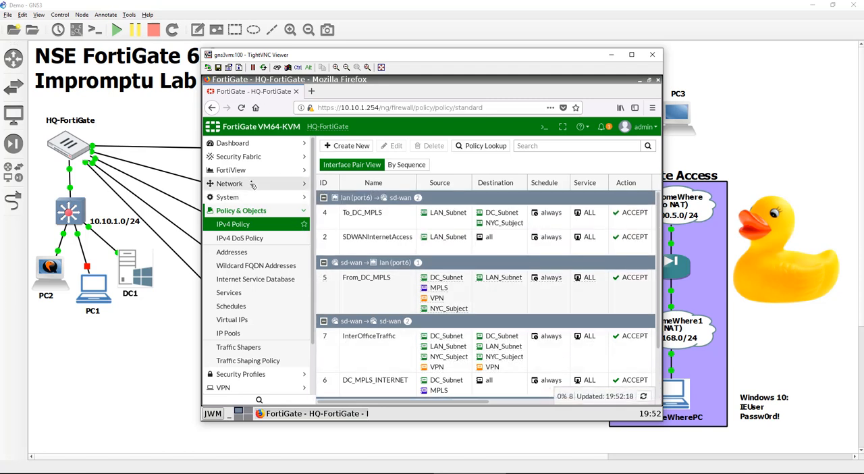
Create a new SD-WAN rule and name it SSL_VPN_DC_ACCESS
{"action": "left_click", "coordinate": [253, 184]}
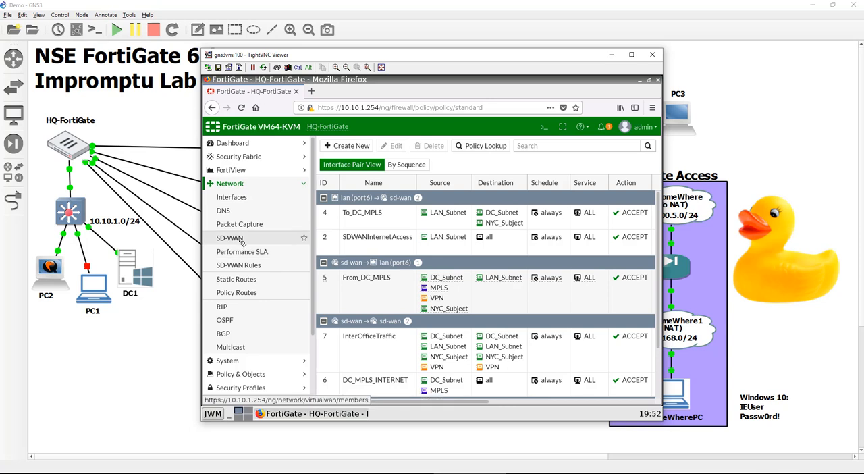
{"action": "left_click", "coordinate": [240, 266]}
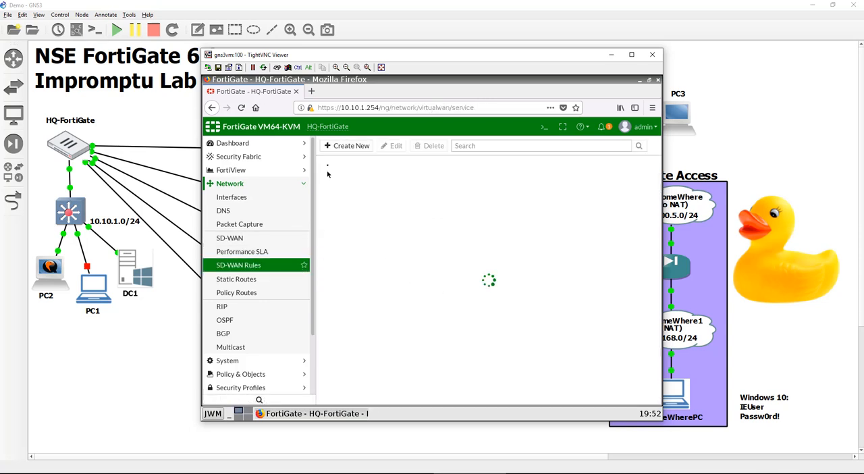
{"action": "left_click", "coordinate": [350, 145]}
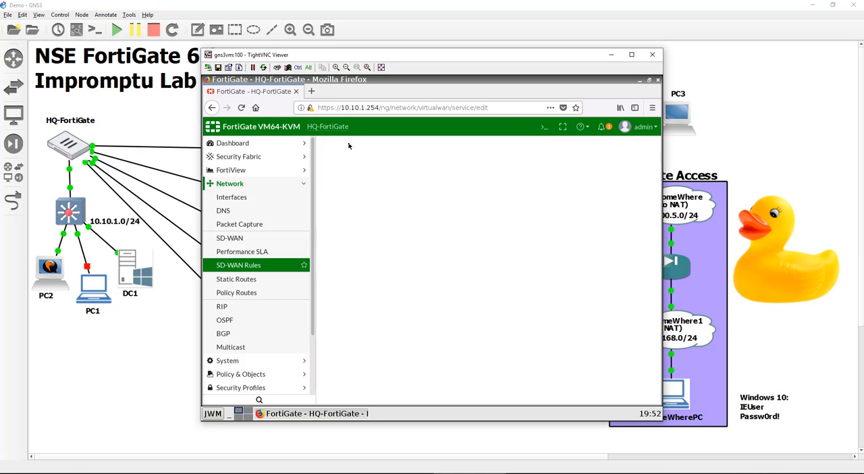
{"action": "left_click", "coordinate": [371, 164]}
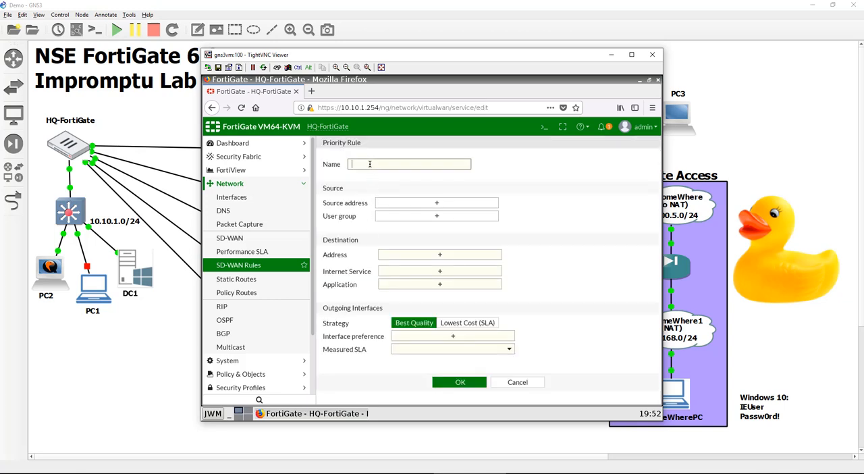
{"action": "type", "text": "SL_VPN_DC_ACCESS"}
Set the SD-WAN rule's source address to SSLVPN_Subnet and its destination address to DC_Subnet
{"action": "left_click", "coordinate": [448, 205]}
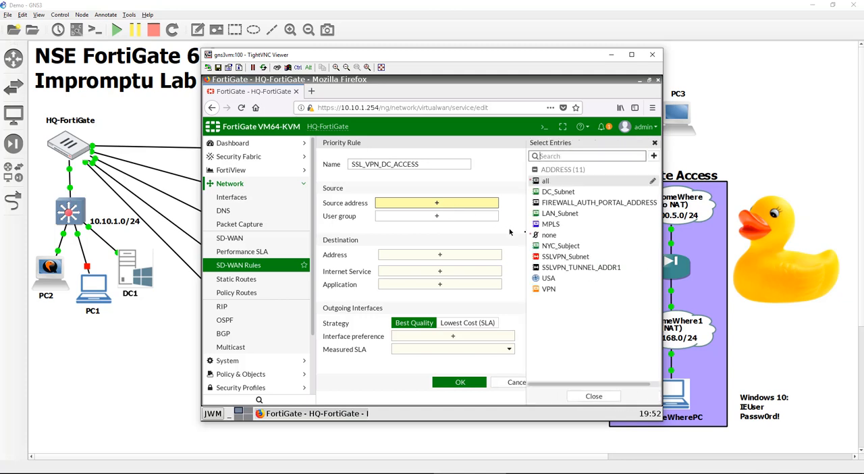
{"action": "left_click", "coordinate": [564, 246]}
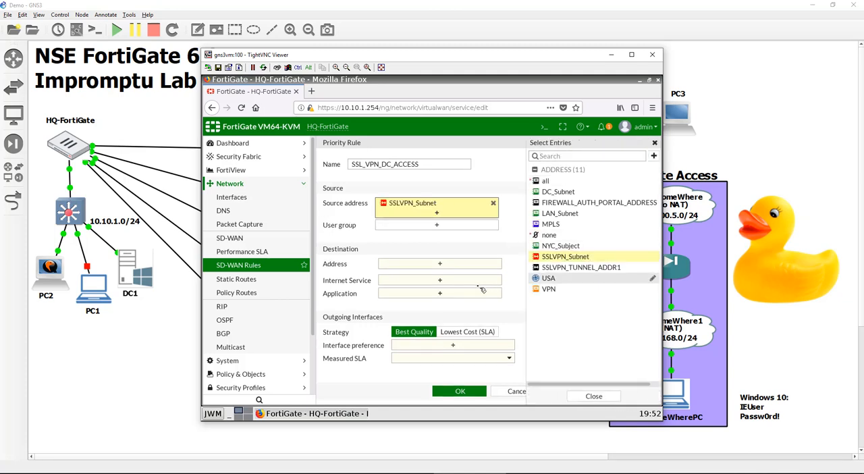
{"action": "left_click", "coordinate": [461, 265]}
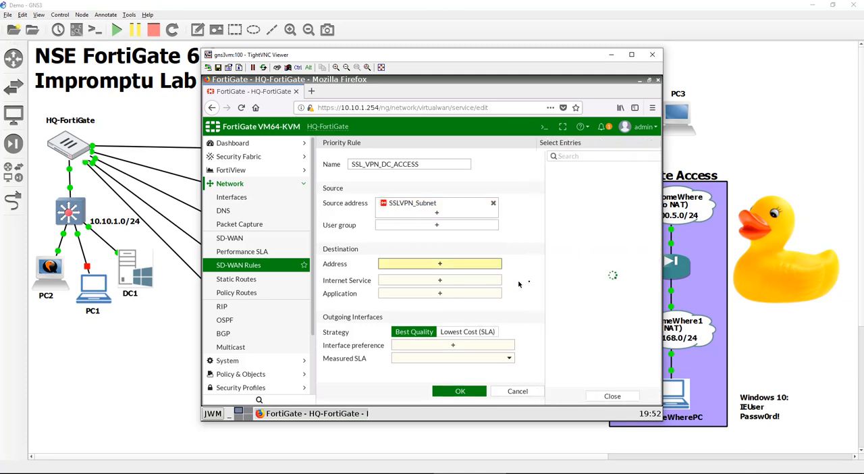
{"action": "left_click", "coordinate": [564, 192]}
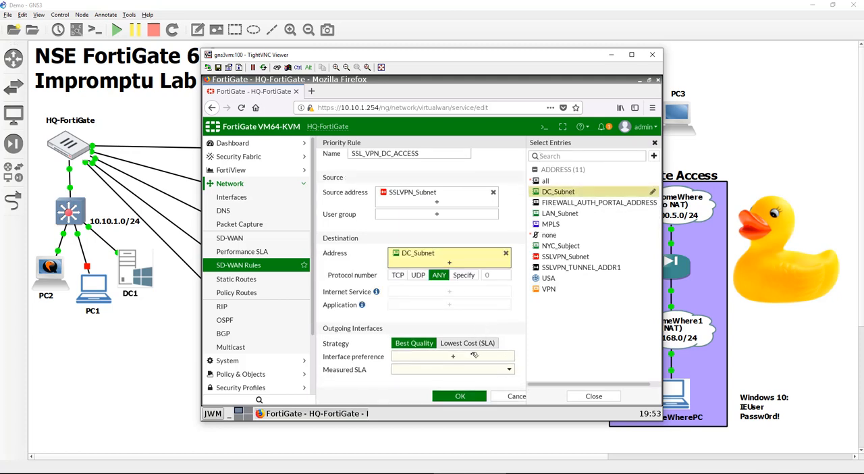
Set the SD-WAN rule's interface preference to MPLS (port5) and ToDC, with QoS_MPLS as the measured SLA
{"action": "left_click", "coordinate": [470, 356]}
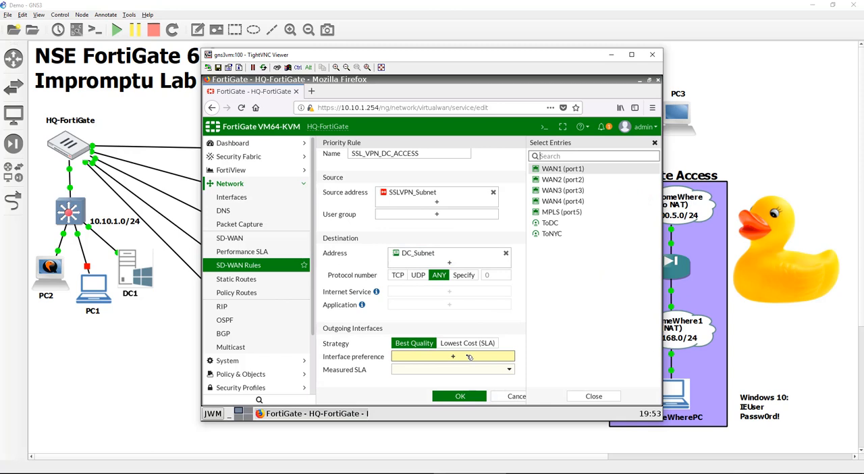
{"action": "left_click", "coordinate": [609, 215]}
{"action": "left_click", "coordinate": [606, 223]}
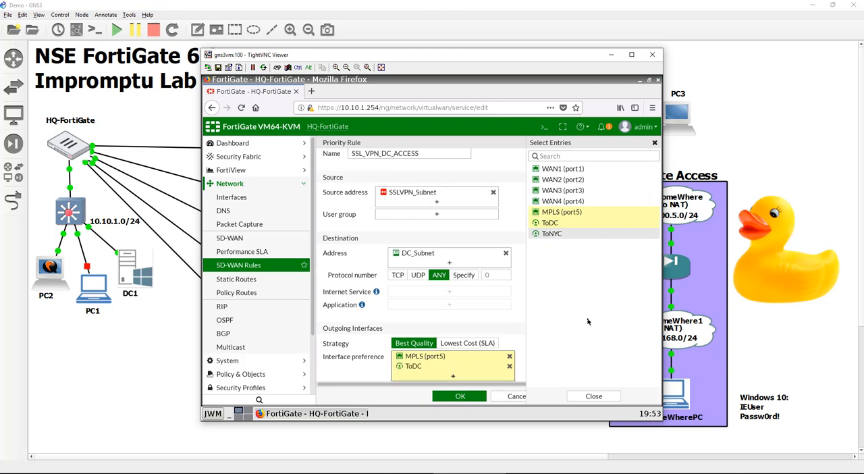
{"action": "scroll", "coordinate": [499, 337], "scroll_direction": "down", "scroll_amount": 1}
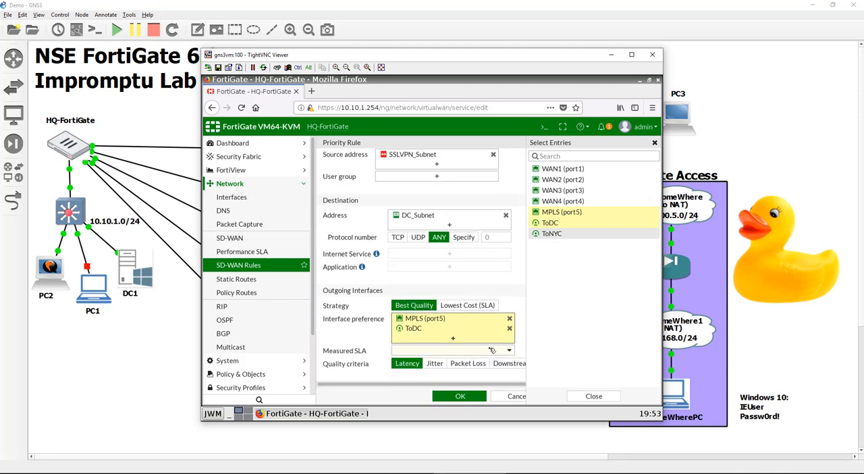
{"action": "left_click", "coordinate": [490, 351]}
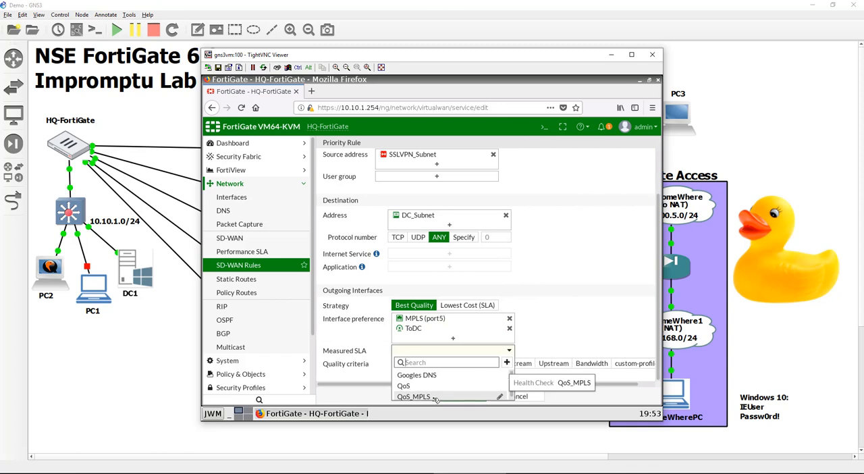
{"action": "left_click", "coordinate": [434, 399]}
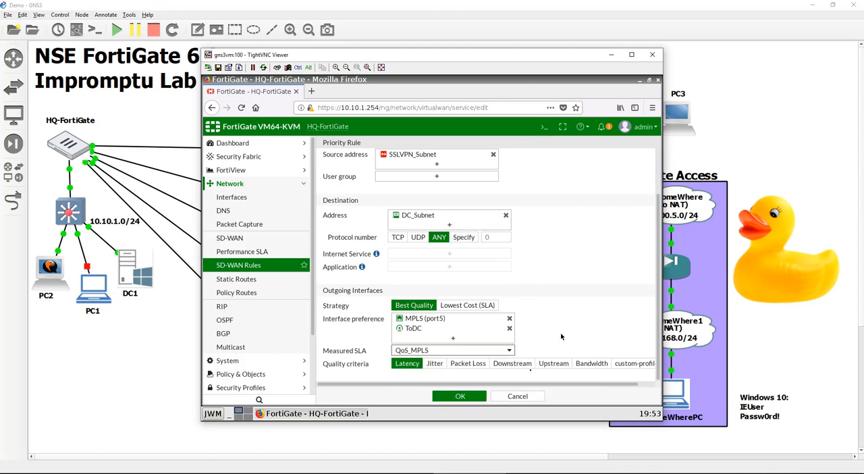
Save the SD-WAN rule and move SSL_VPN_DC_ACCESS above the InternetAccess rule
{"action": "left_click", "coordinate": [462, 395]}
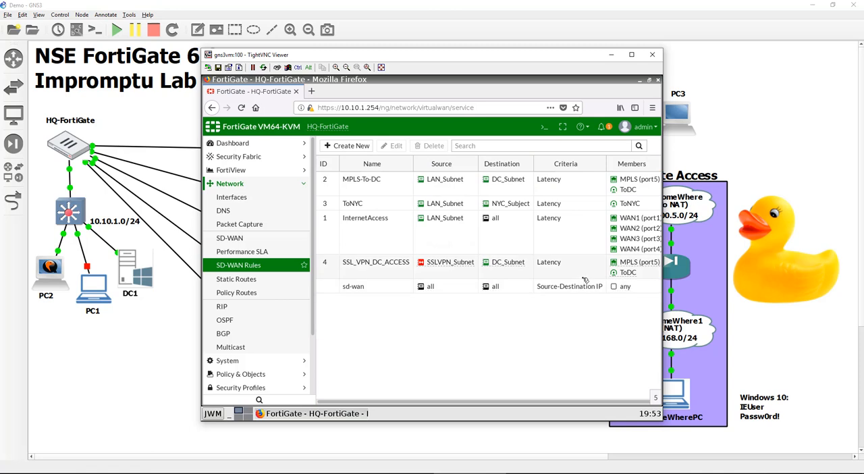
{"action": "left_click_drag", "start_coordinate": [326, 268], "coordinate": [328, 223]}
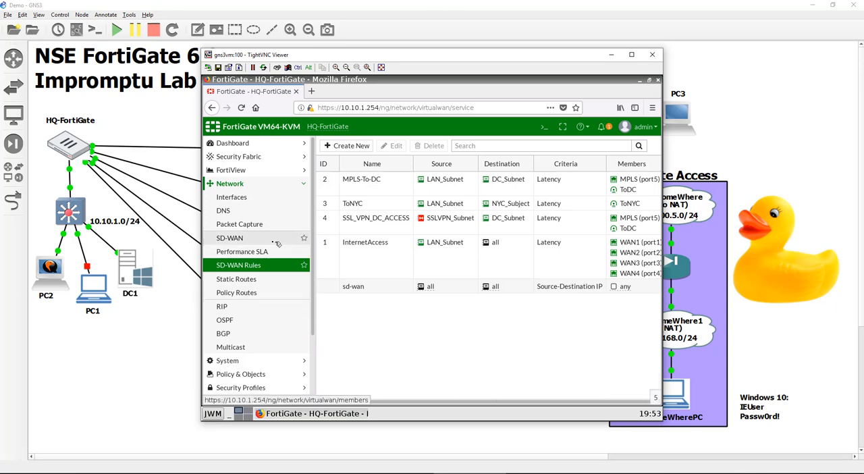
Open the full-access SSL-VPN portal for editing
{"action": "scroll", "coordinate": [269, 328], "scroll_direction": "down", "scroll_amount": 2}
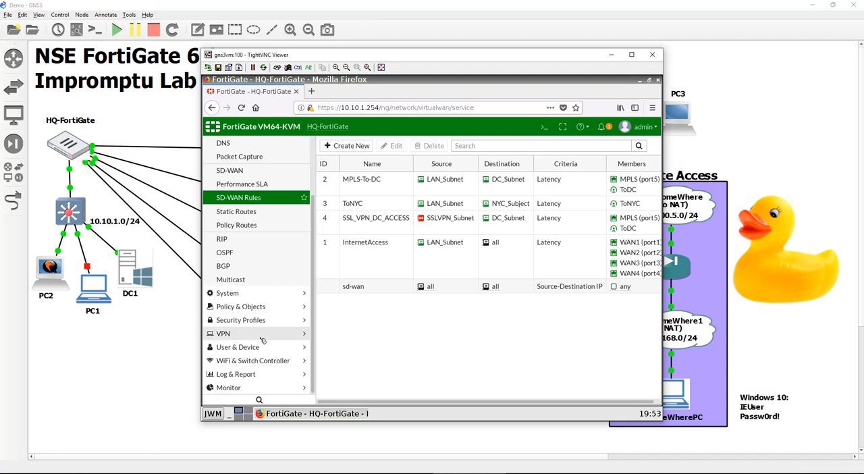
{"action": "left_click", "coordinate": [263, 338]}
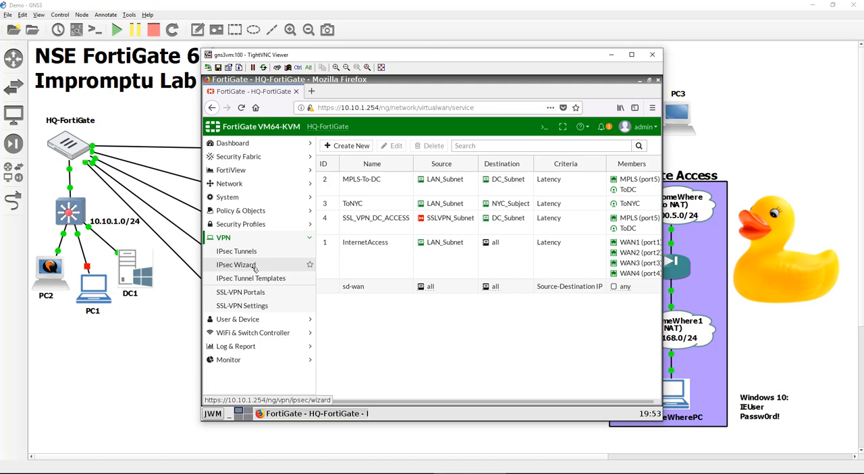
{"action": "left_click", "coordinate": [252, 305]}
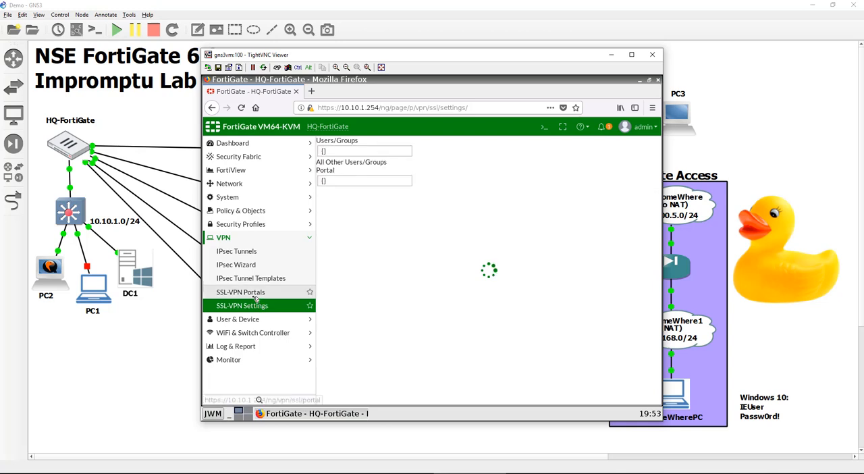
{"action": "left_click", "coordinate": [255, 296]}
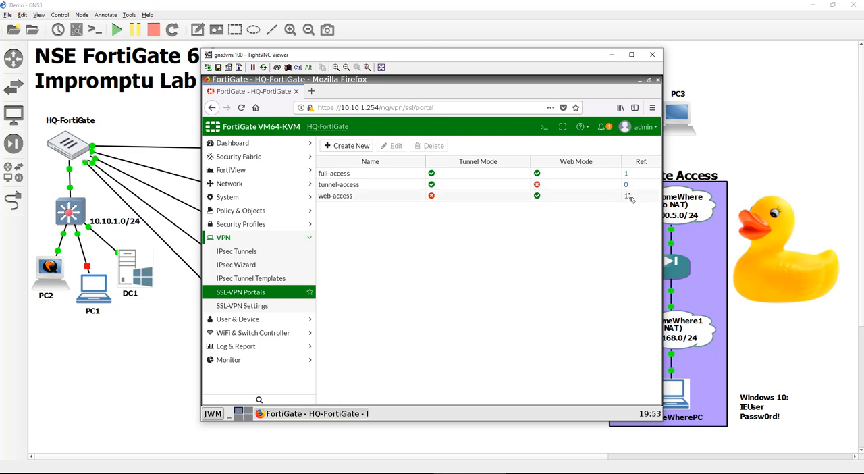
{"action": "double_click", "coordinate": [372, 175]}
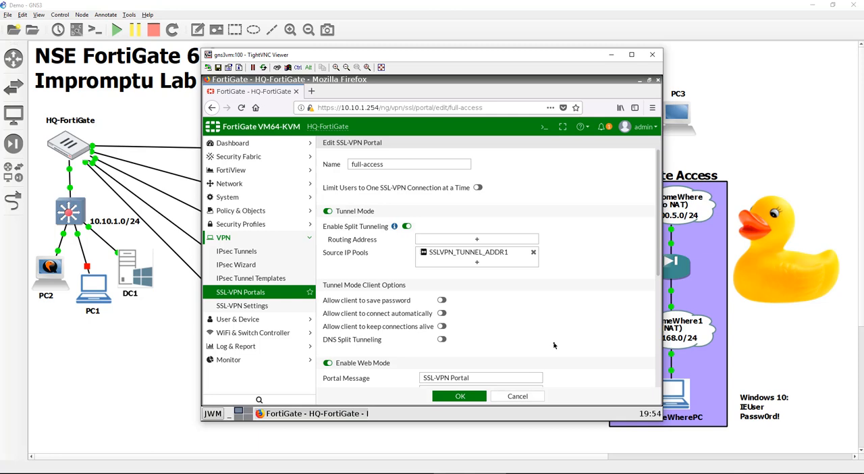
Review the full-access portal's options and replace its source IP pool with SSLVPN_Subnet
{"action": "scroll", "coordinate": [554, 346], "scroll_direction": "down", "scroll_amount": 1}
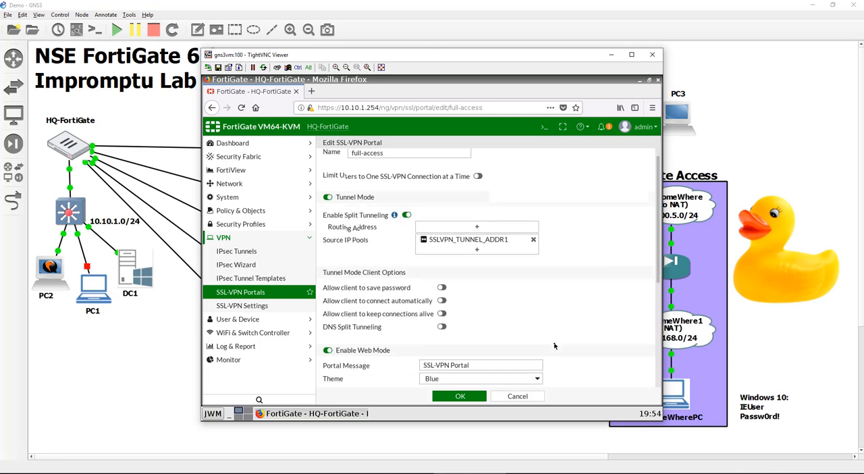
{"action": "scroll", "coordinate": [555, 346], "scroll_direction": "down", "scroll_amount": 1}
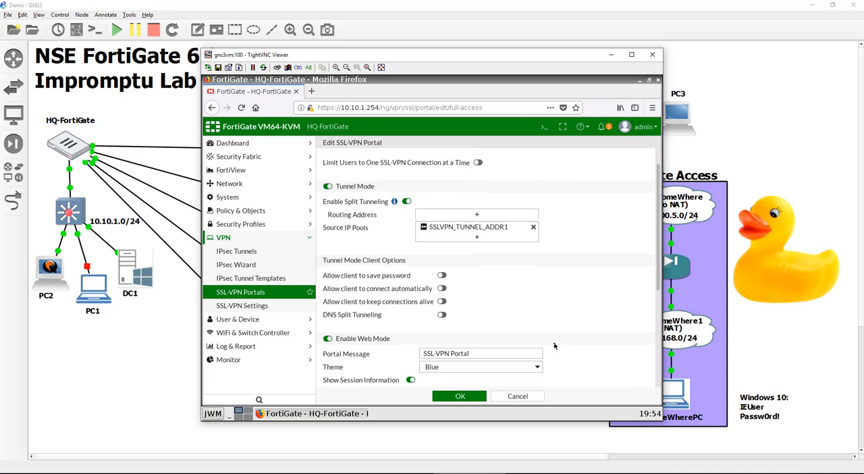
{"action": "scroll", "coordinate": [554, 346], "scroll_direction": "down", "scroll_amount": 1}
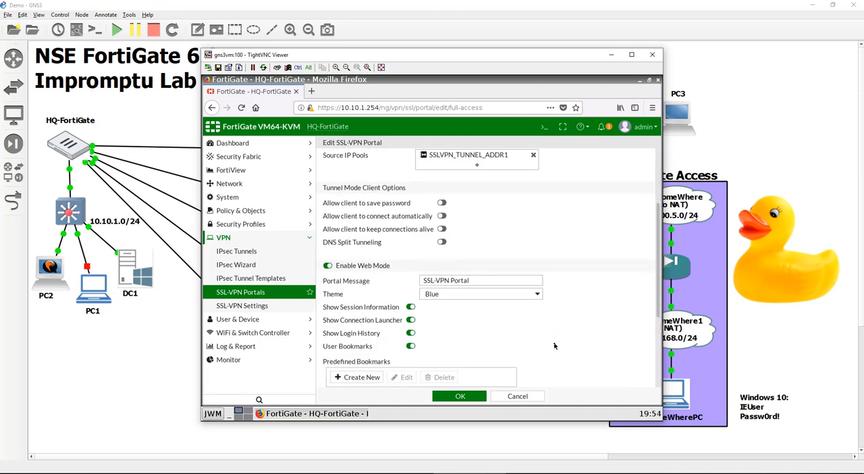
{"action": "scroll", "coordinate": [555, 346], "scroll_direction": "up", "scroll_amount": 3}
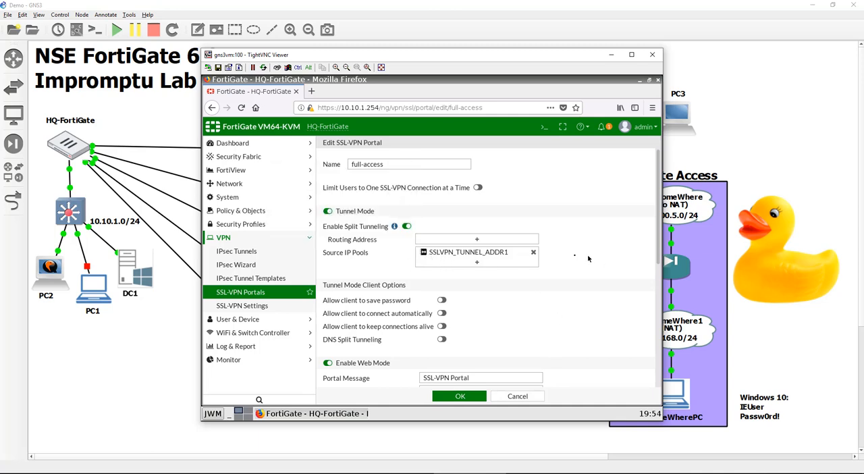
{"action": "left_click", "coordinate": [538, 252]}
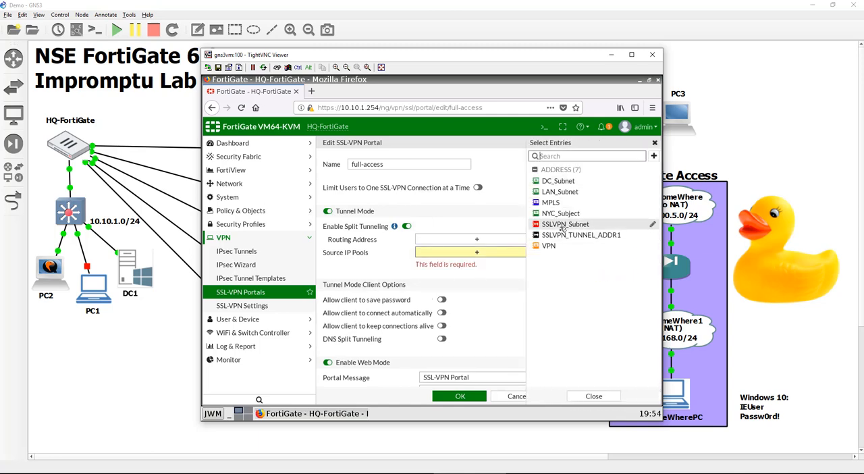
{"action": "left_click", "coordinate": [564, 225]}
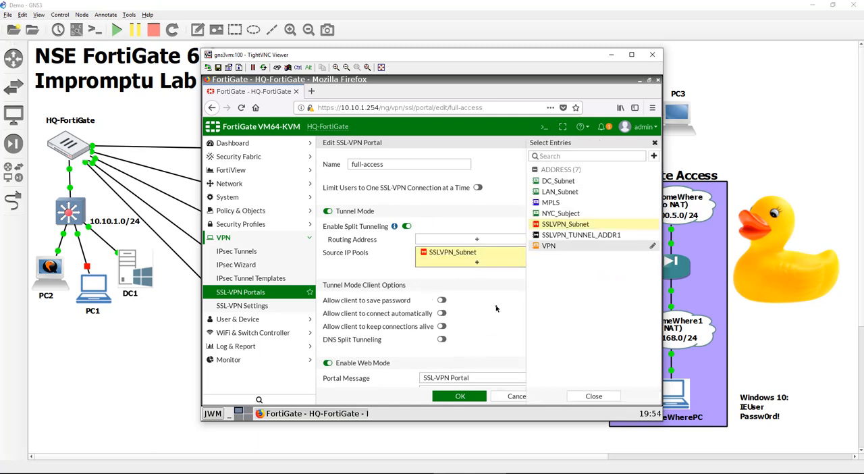
Add DC_Subnet and LAN_Subnet as the split-tunneling routing addresses of the full-access portal
{"action": "left_click", "coordinate": [496, 309]}
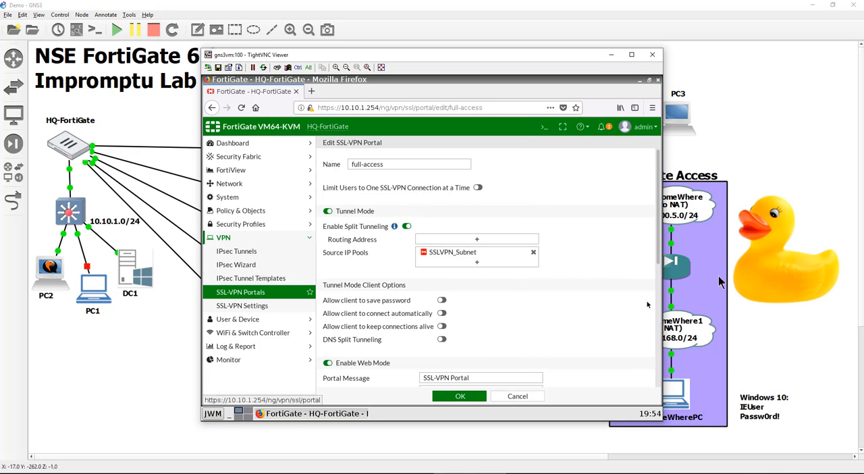
{"action": "mouse_move", "coordinate": [769, 271]}
{"action": "left_mouse_down"}
{"action": "mouse_move", "coordinate": [769, 252]}
{"action": "mouse_move", "coordinate": [778, 276]}
{"action": "left_mouse_up"}
{"action": "left_click", "coordinate": [470, 473]}
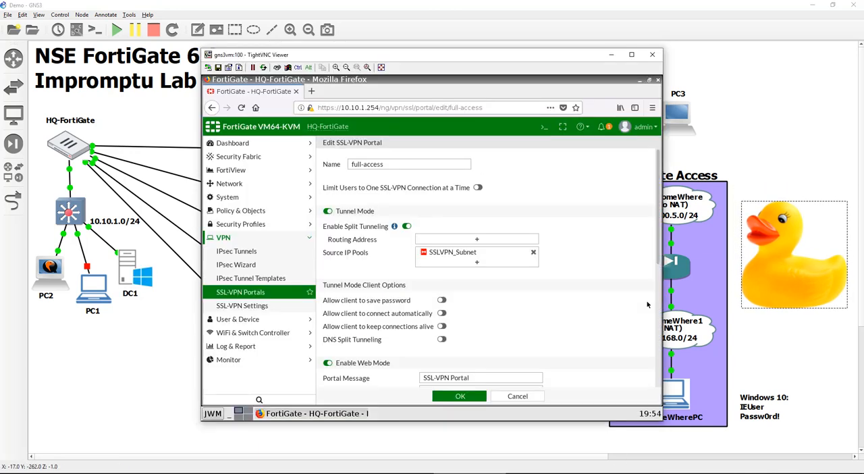
{"action": "left_click", "coordinate": [492, 242]}
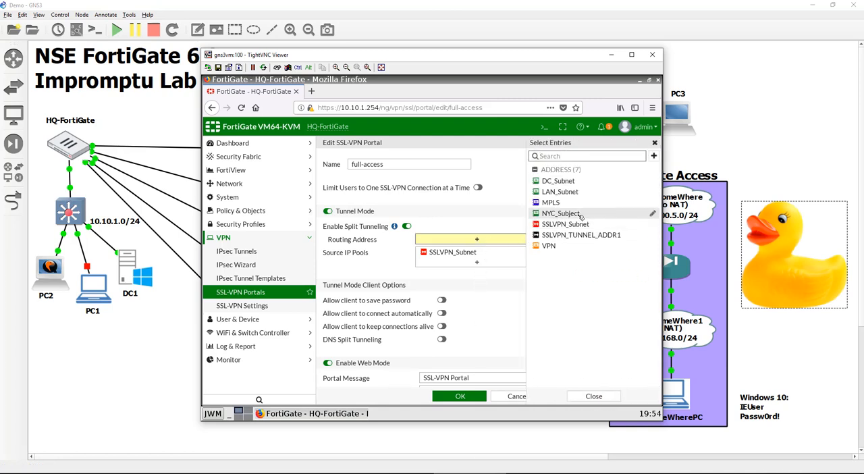
{"action": "mouse_move", "coordinate": [581, 216]}
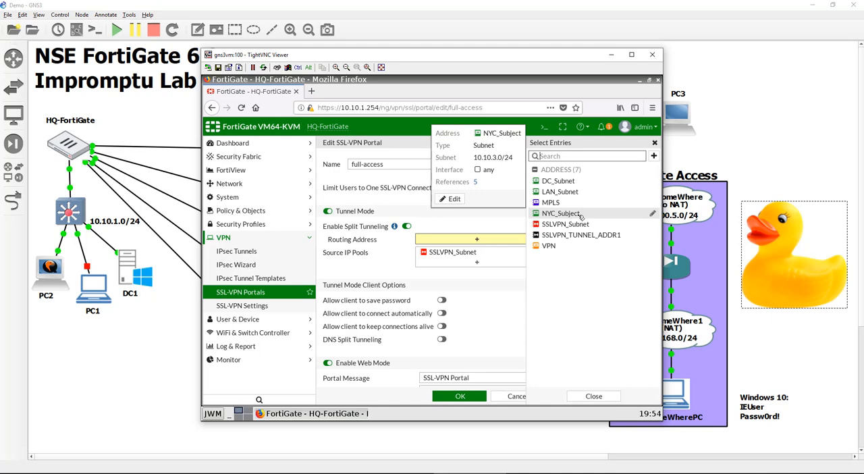
{"action": "left_click", "coordinate": [577, 181]}
{"action": "left_click", "coordinate": [578, 193]}
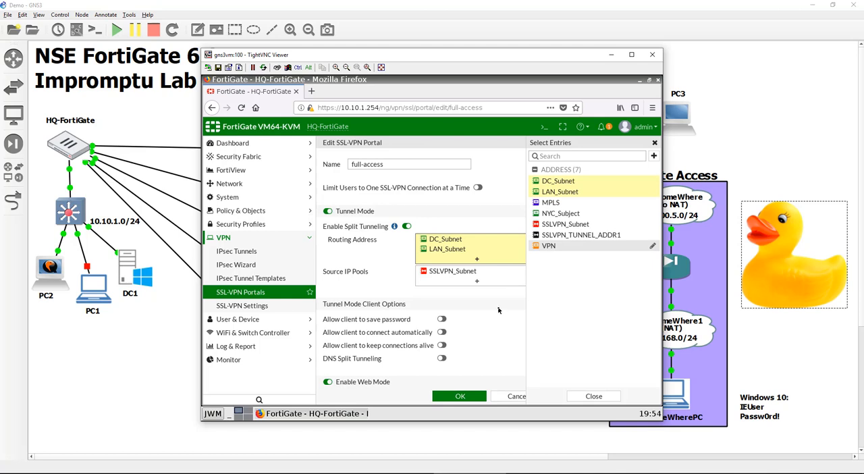
{"action": "left_click", "coordinate": [594, 396]}
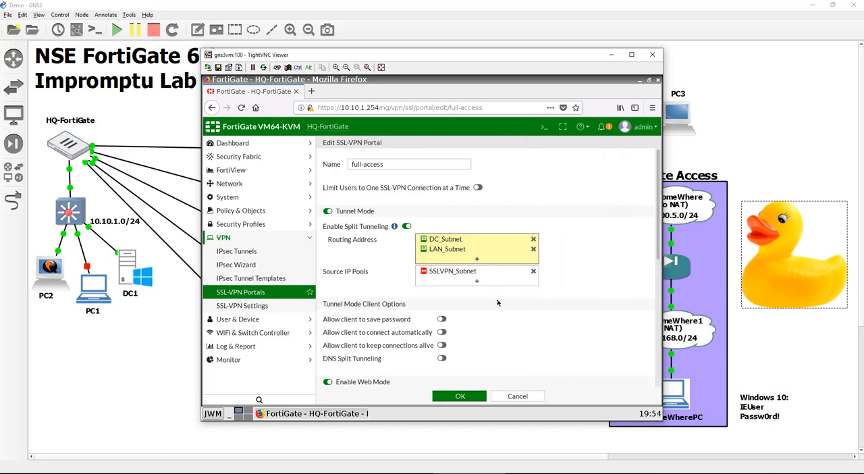
Disable web mode in the full-access portal and save the portal
{"action": "scroll", "coordinate": [497, 310], "scroll_direction": "down", "scroll_amount": 1}
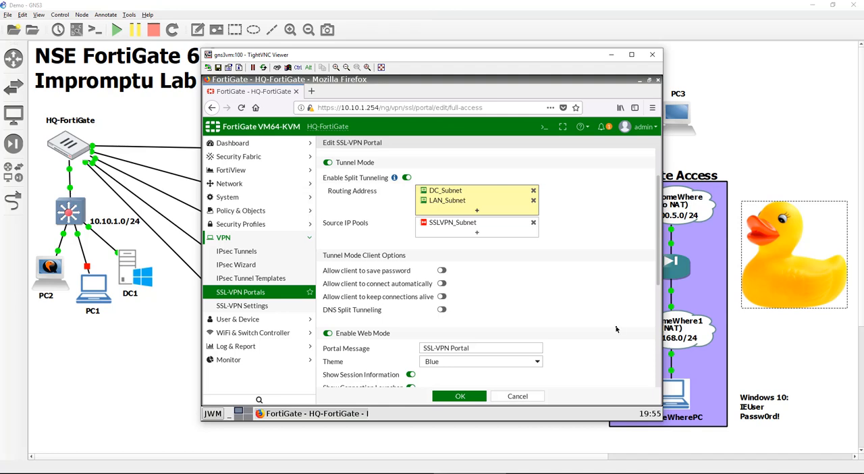
{"action": "scroll", "coordinate": [616, 329], "scroll_direction": "down", "scroll_amount": 3}
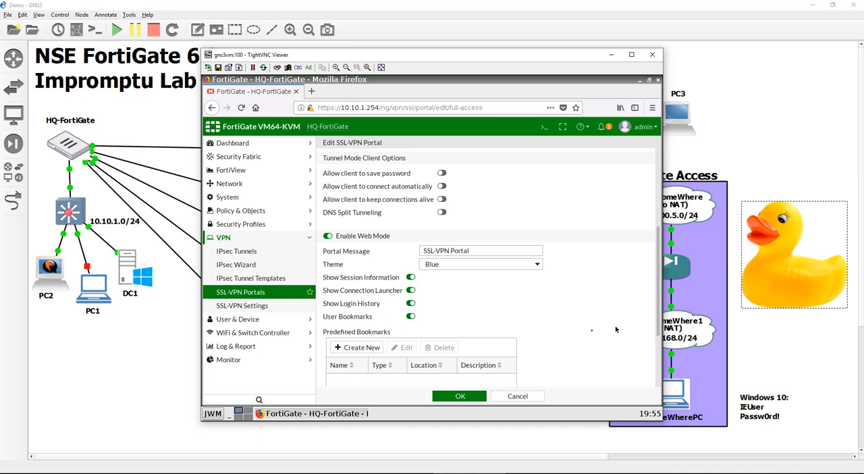
{"action": "left_click", "coordinate": [328, 235]}
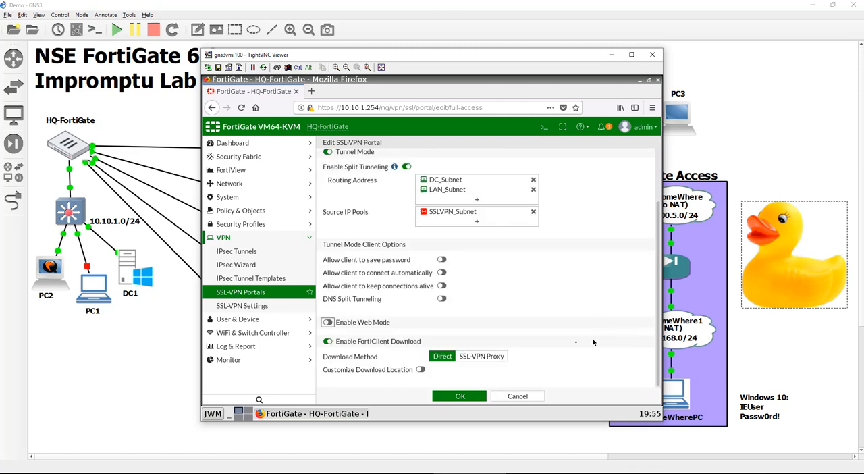
{"action": "scroll", "coordinate": [554, 346], "scroll_direction": "up", "scroll_amount": 2}
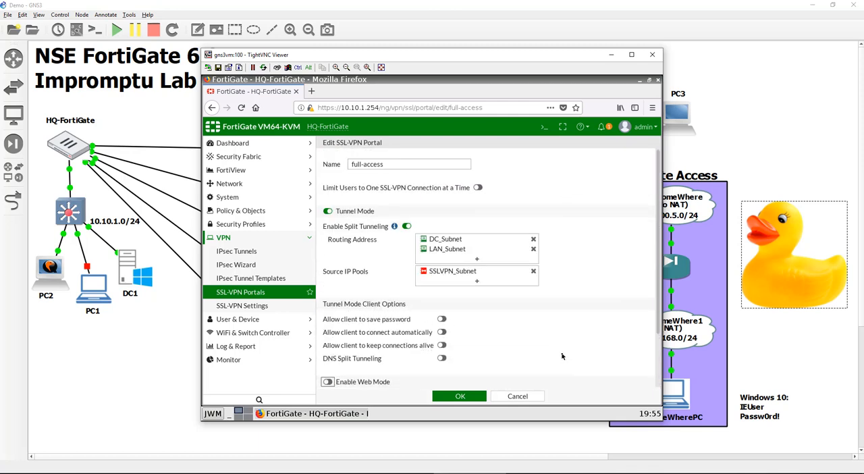
{"action": "scroll", "coordinate": [562, 356], "scroll_direction": "down", "scroll_amount": 2}
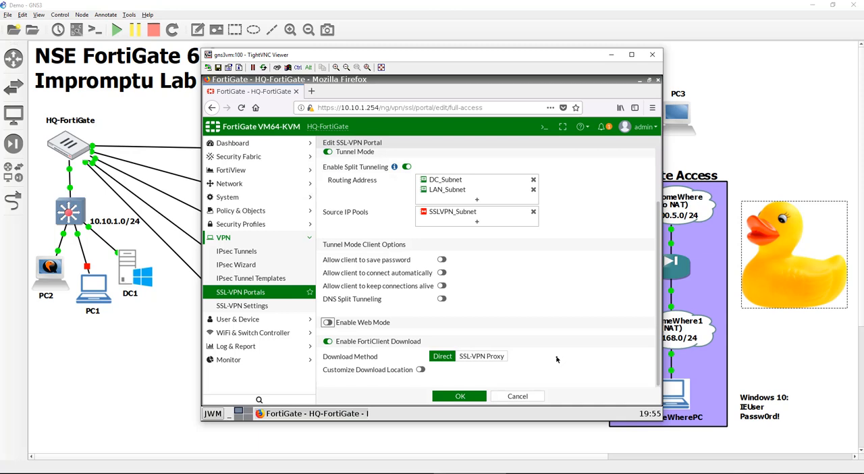
{"action": "left_click", "coordinate": [461, 397]}
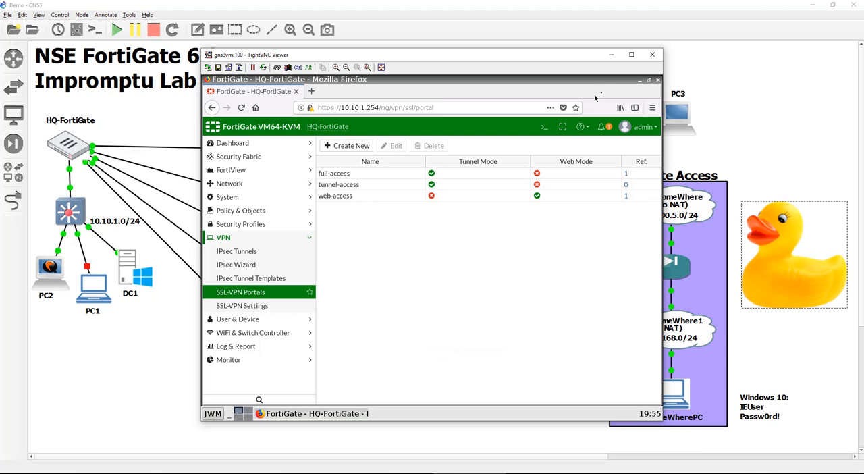
Switch to the SomeWherePC desktop and accept FortiClient VPN's free-software acknowledgement
{"action": "left_click", "coordinate": [611, 55]}
{"action": "left_click_drag", "start_coordinate": [779, 297], "coordinate": [529, 339]}
{"action": "left_click", "coordinate": [668, 401]}
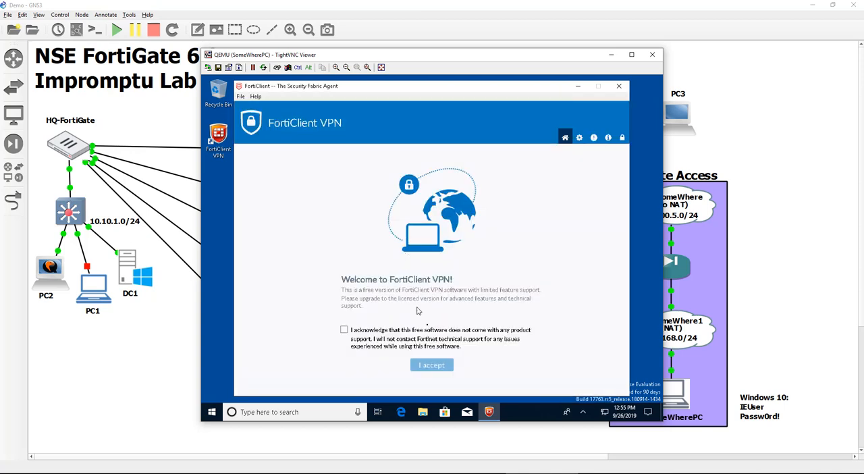
{"action": "left_click", "coordinate": [385, 344]}
{"action": "left_click", "coordinate": [431, 366]}
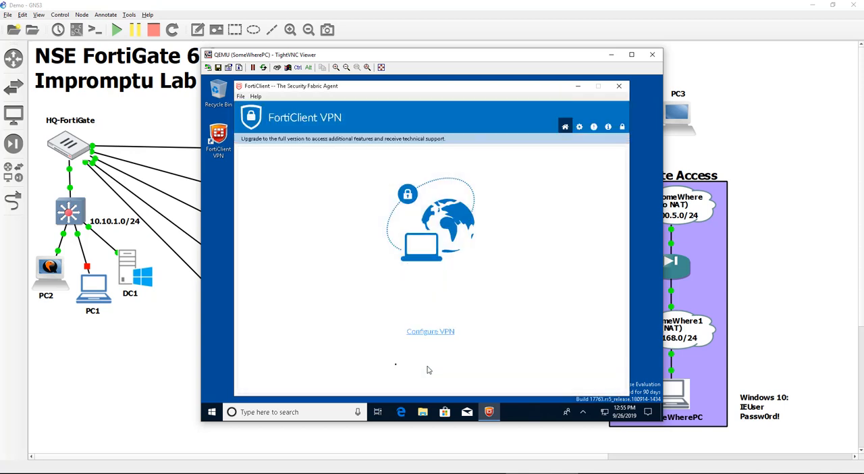
Start a new SSL-VPN connection named TOHQ with the description "To HQ for Access"
{"action": "left_click", "coordinate": [431, 332]}
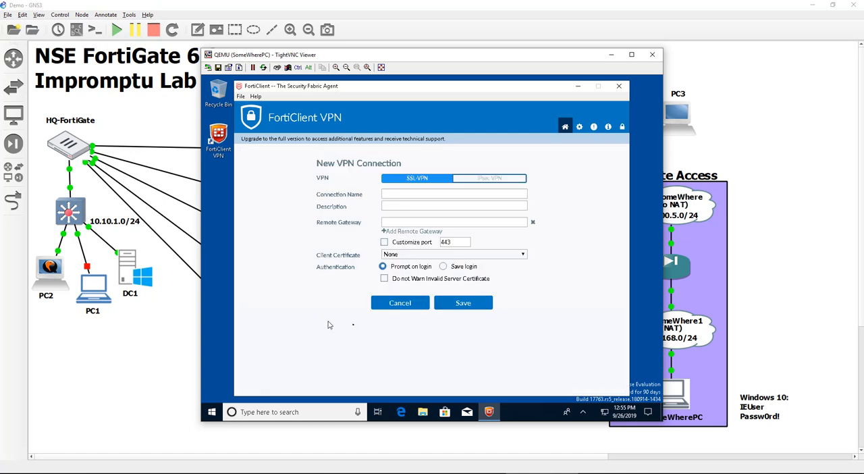
{"action": "left_click", "coordinate": [433, 195]}
{"action": "type", "text": "zto"}
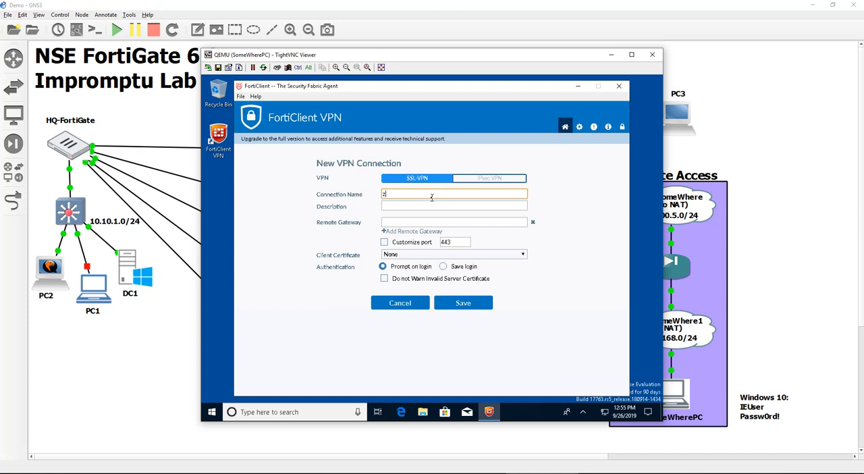
{"action": "key", "text": "BackSpace"}
{"action": "type", "text": "TOHQ"}
{"action": "key", "text": "Tab"}
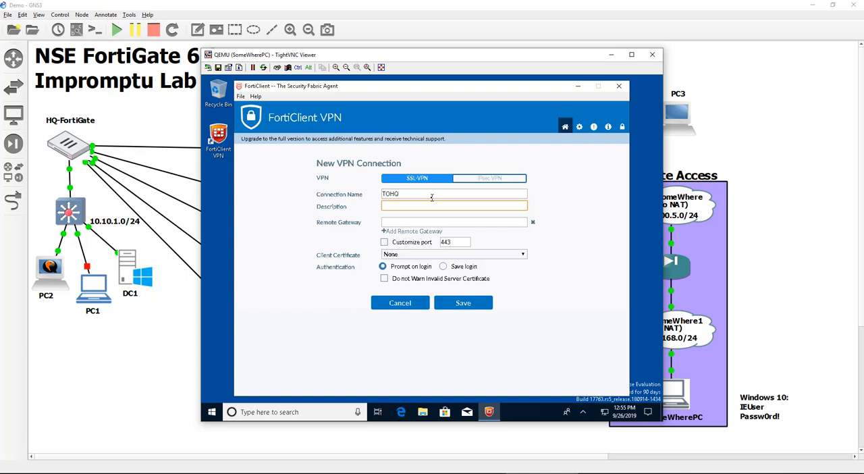
{"action": "type", "text": "To HQ for Access"}
{"action": "key", "text": "Tab"}
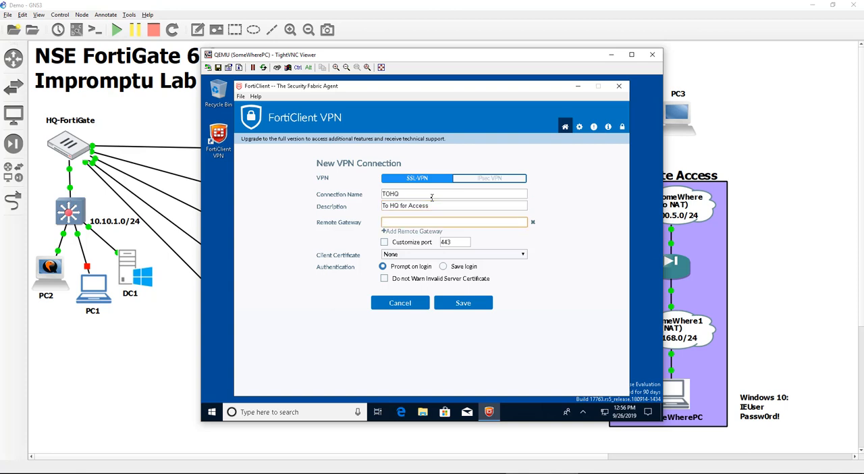
Enter 10.200.1.1 and 10.200.2.1 as the first two remote gateways of the TOHQ connection
{"action": "type", "text": "10.200.1.1"}
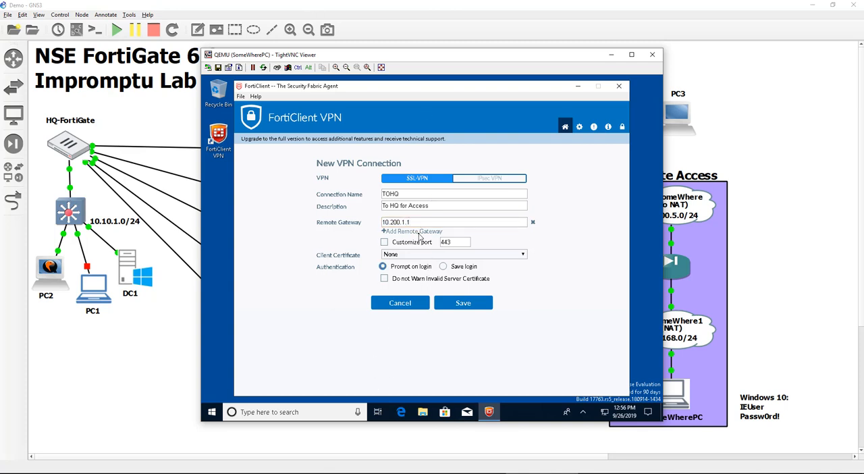
{"action": "left_click", "coordinate": [419, 233]}
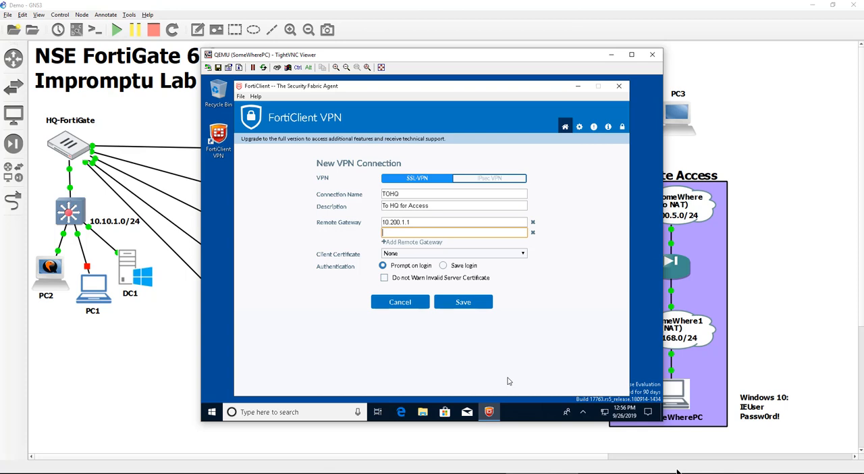
{"action": "type", "text": "10.200.2.1"}
Add 10.200.3.1 and 10.200.4.1 as the third and fourth remote gateways of the TOHQ connection
{"action": "left_click", "coordinate": [414, 244]}
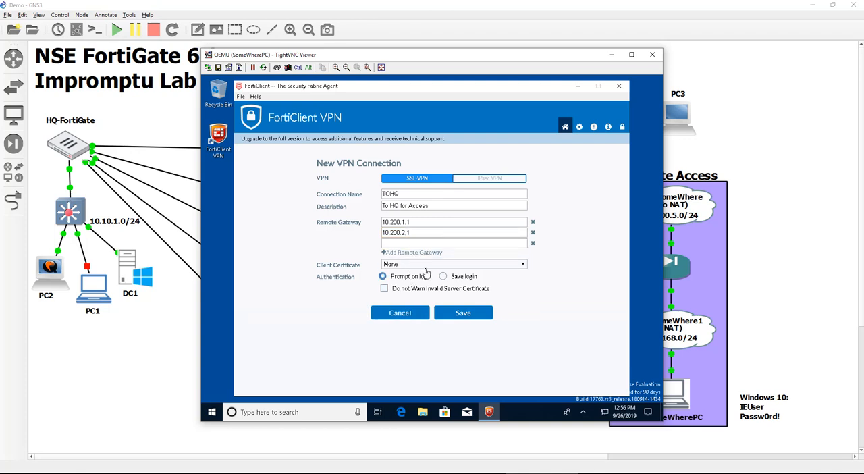
{"action": "left_click", "coordinate": [437, 242]}
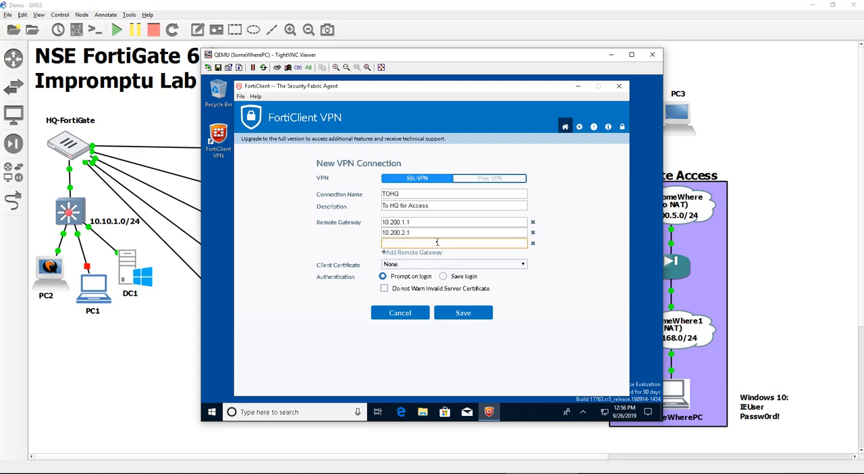
{"action": "type", "text": "20"}
{"action": "type", "text": "0.200.3."}
{"action": "type", "text": "1"}
{"action": "left_click", "coordinate": [428, 253]}
{"action": "left_click", "coordinate": [427, 254]}
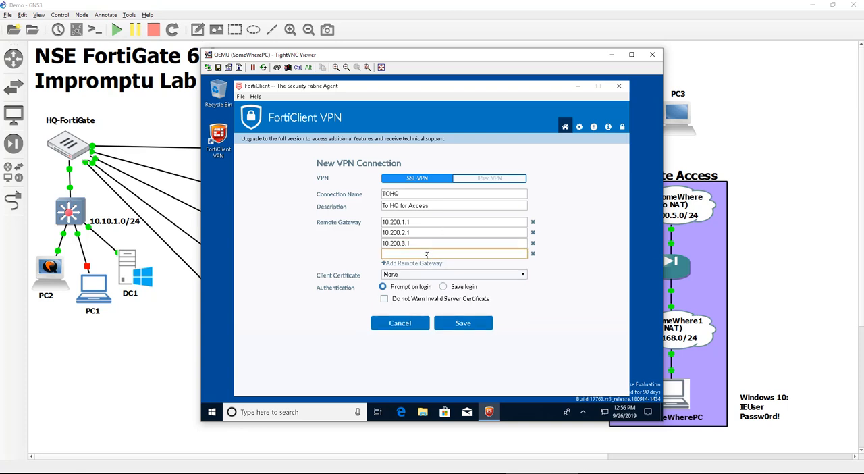
{"action": "type", "text": "10.200.4.1"}
Suppress invalid server certificate warnings for the TOHQ connection and save it
{"action": "left_click", "coordinate": [461, 301]}
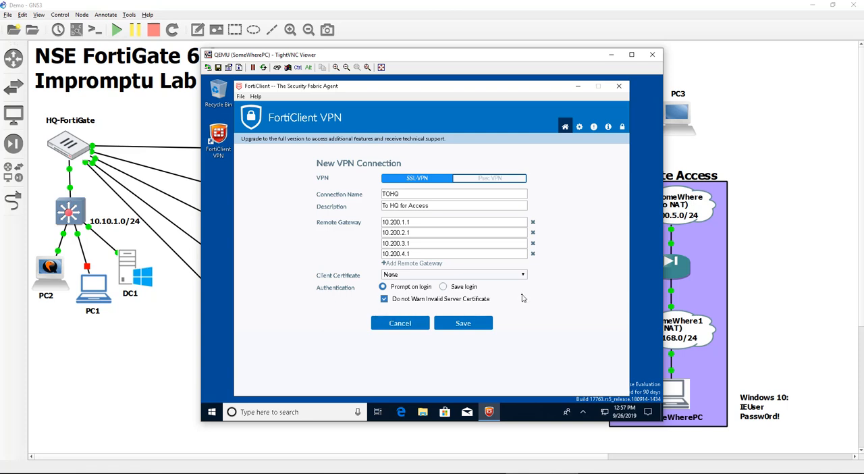
{"action": "left_click", "coordinate": [465, 330]}
Connect to the TOHQ VPN as fortiduck, entering the account password
{"action": "left_click", "coordinate": [482, 304]}
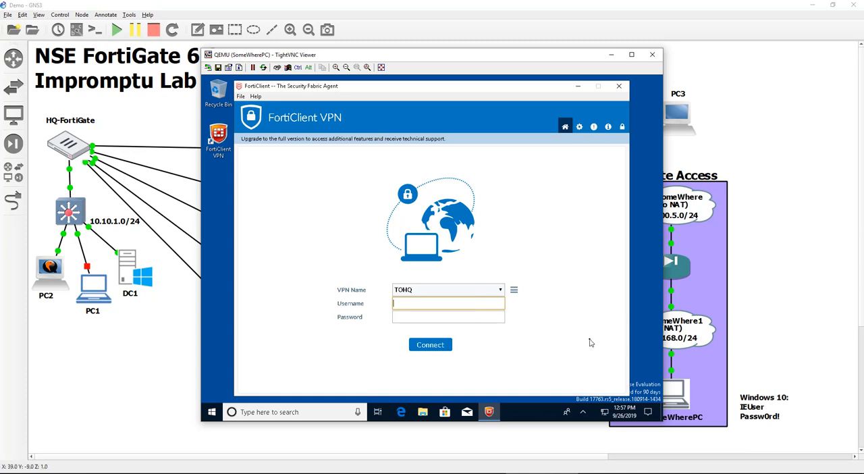
{"action": "type", "text": "fortiduck"}
{"action": "key", "text": "Tab"}
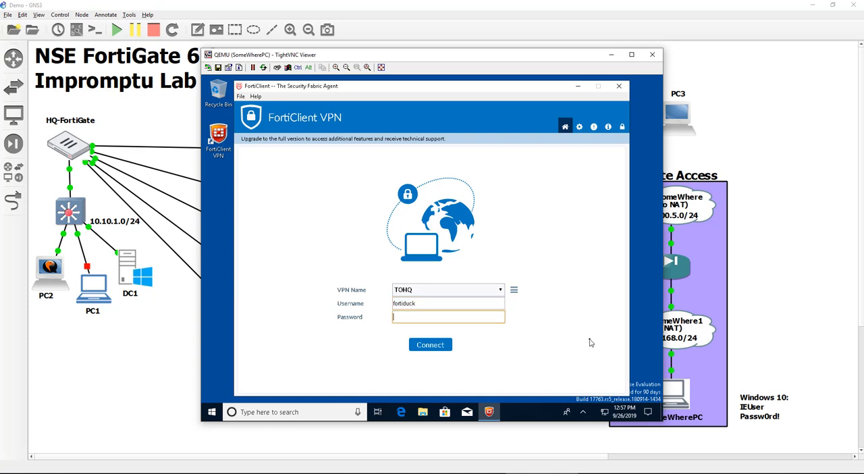
{"action": "type", "text": "fortinet"}
{"action": "left_click", "coordinate": [422, 346]}
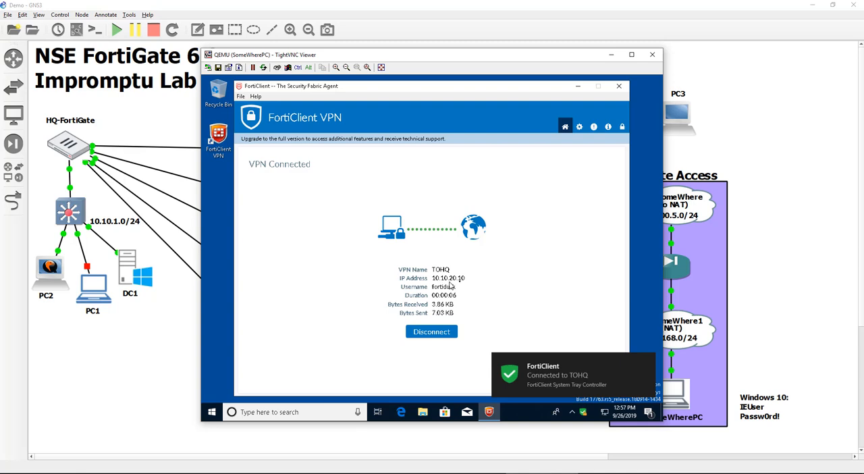
Open a Command Prompt on SomeWherePC and print the routing table with route print
{"action": "left_click", "coordinate": [212, 412]}
{"action": "type", "text": "cmd"}
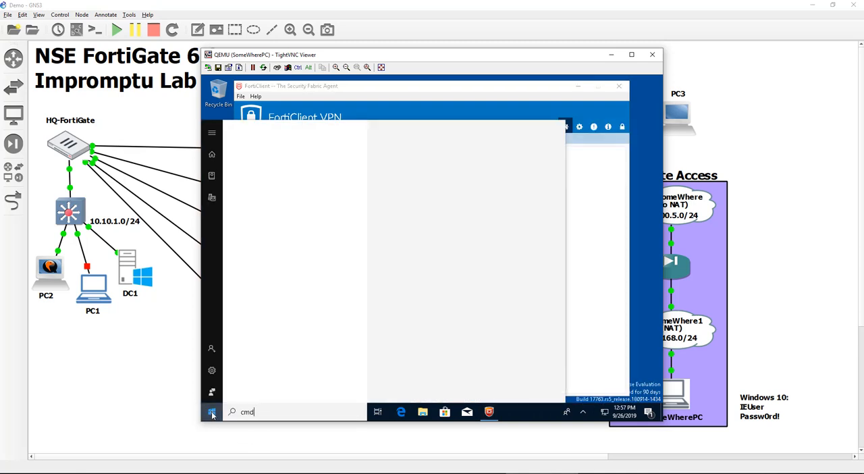
{"action": "key", "text": "Return"}
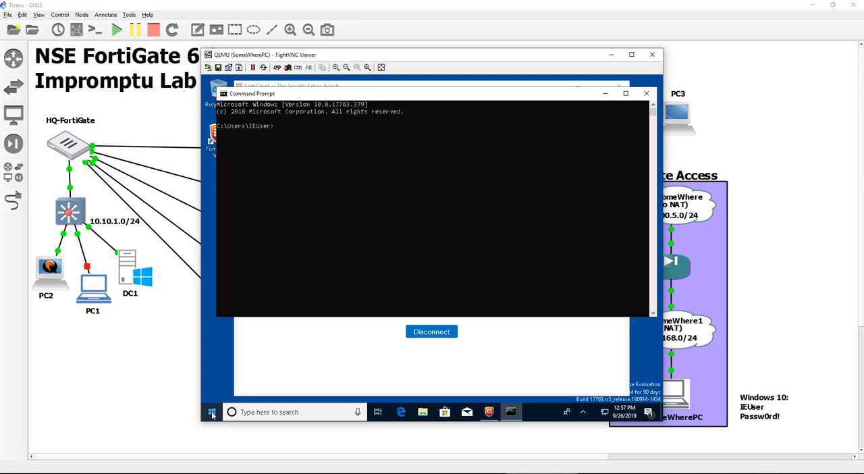
{"action": "type", "text": "route print"}
{"action": "key", "text": "Return"}
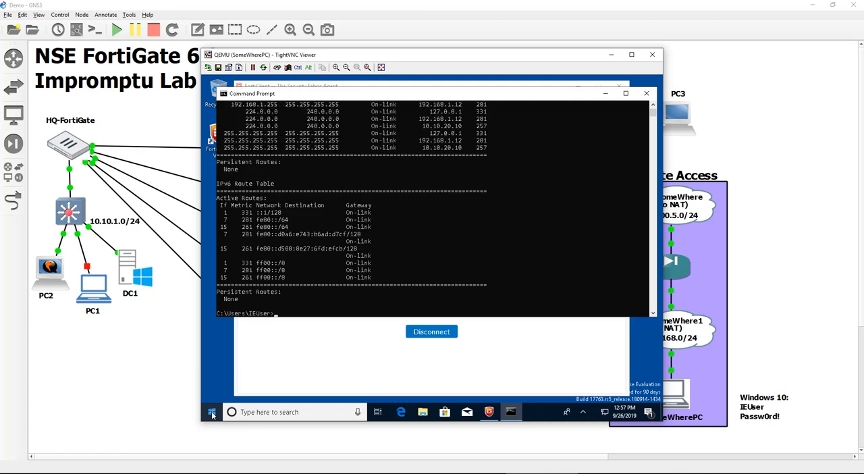
Examine the IPv4 routes for 10.10.1.0 and 10.10.2.0, including their gateway and interface
{"action": "scroll", "coordinate": [448, 242], "scroll_direction": "up", "scroll_amount": 6}
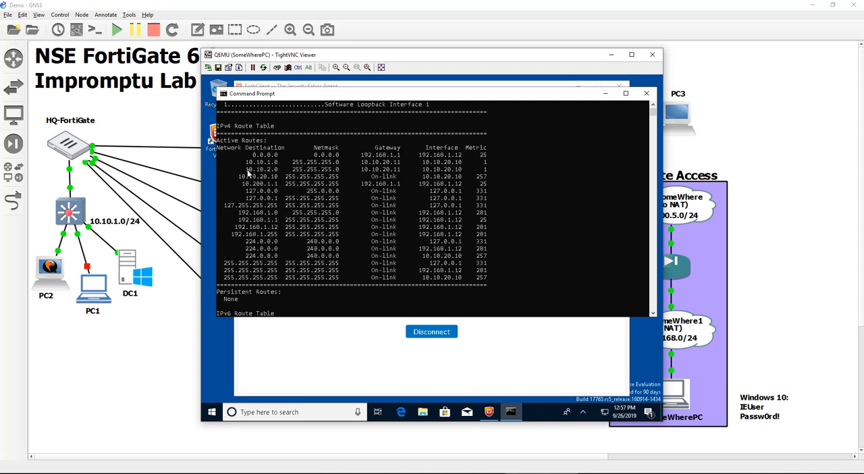
{"action": "left_click_drag", "start_coordinate": [246, 166], "coordinate": [275, 171]}
{"action": "left_click", "coordinate": [274, 170]}
{"action": "left_click_drag", "start_coordinate": [358, 162], "coordinate": [446, 171]}
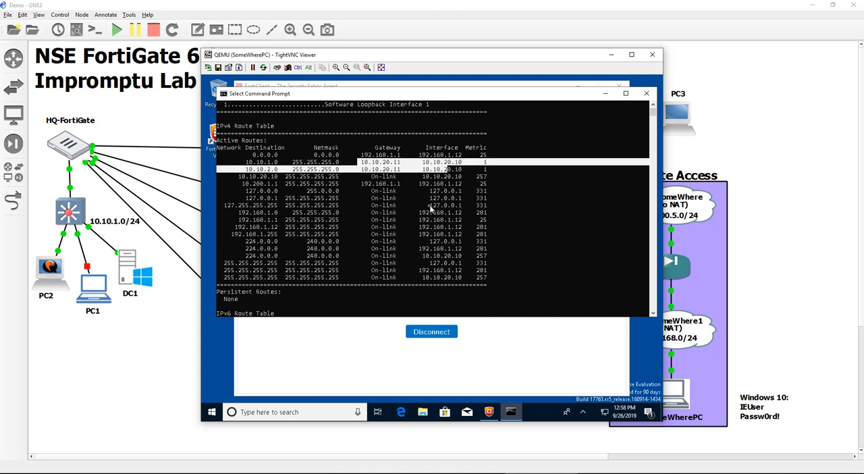
{"action": "left_click", "coordinate": [429, 207]}
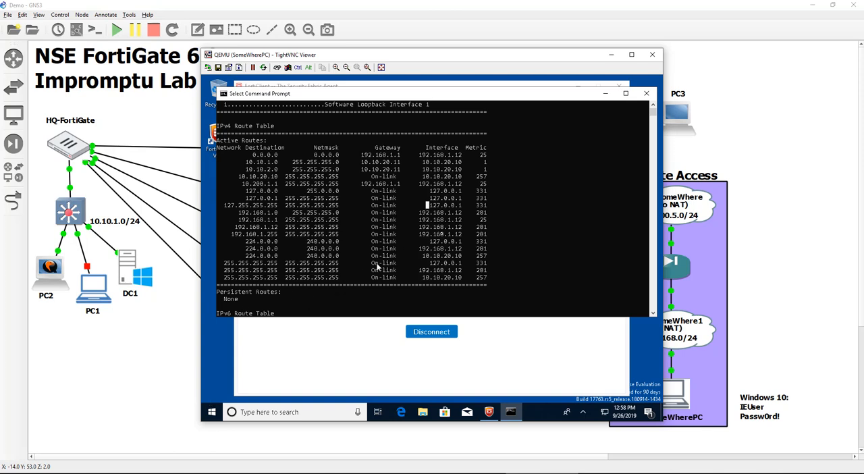
{"action": "scroll", "coordinate": [501, 222], "scroll_direction": "down", "scroll_amount": 3}
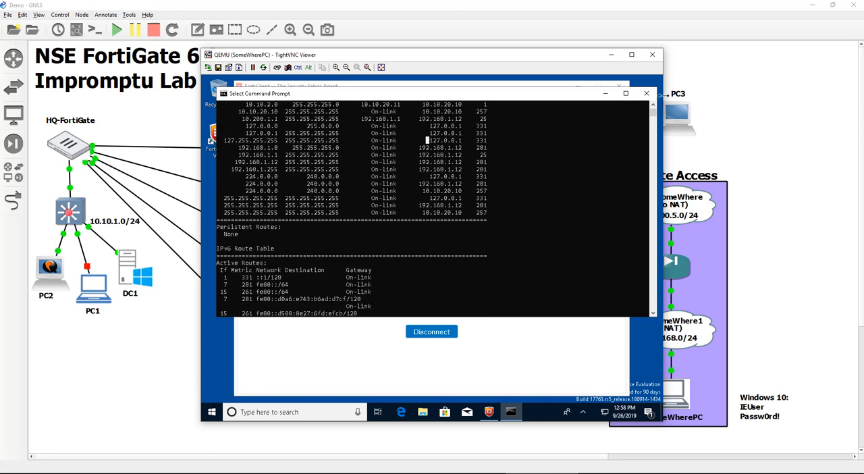
{"action": "scroll", "coordinate": [505, 232], "scroll_direction": "down", "scroll_amount": 3}
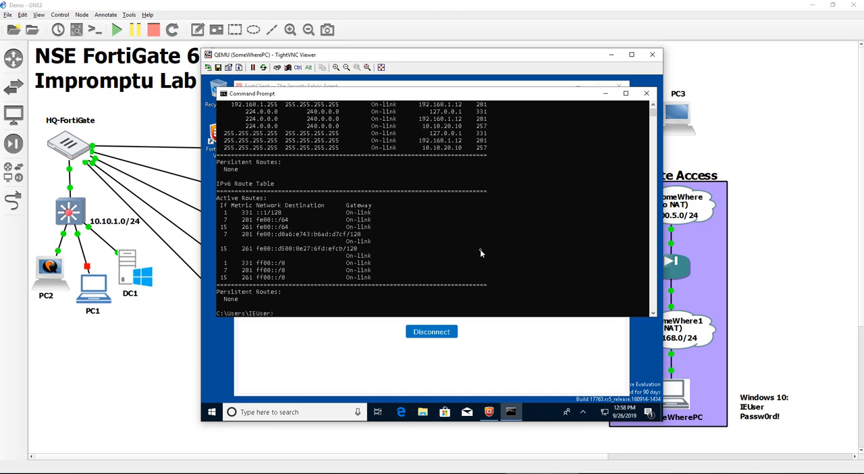
Ping the HQ LAN host 10.10.1.10 through the VPN tunnel
{"action": "type", "text": "ping 10.10.1.10"}
{"action": "key", "text": "Return"}
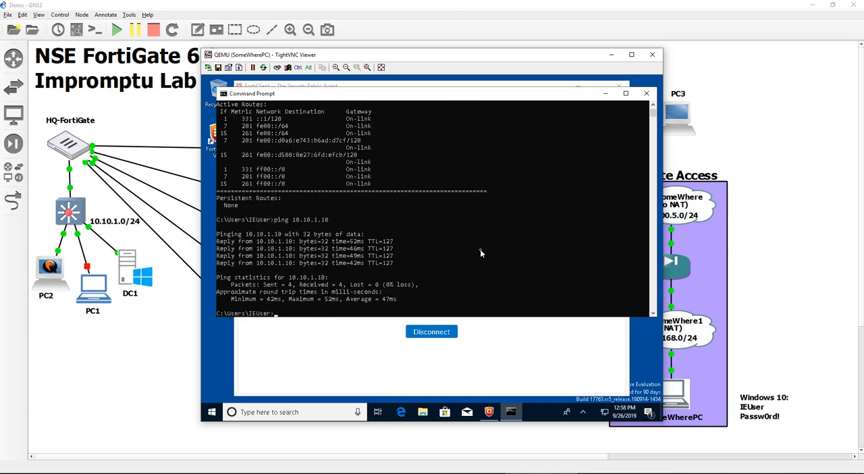
Ping the DC host 10.10.2.100 through the VPN tunnel
{"action": "key", "text": "Up"}
{"action": "key", "text": "BackSpace"}
{"action": "key", "text": "BackSpace"}
{"action": "key", "text": "BackSpace"}
{"action": "type", "text": "2.100"}
{"action": "key", "text": "Return"}
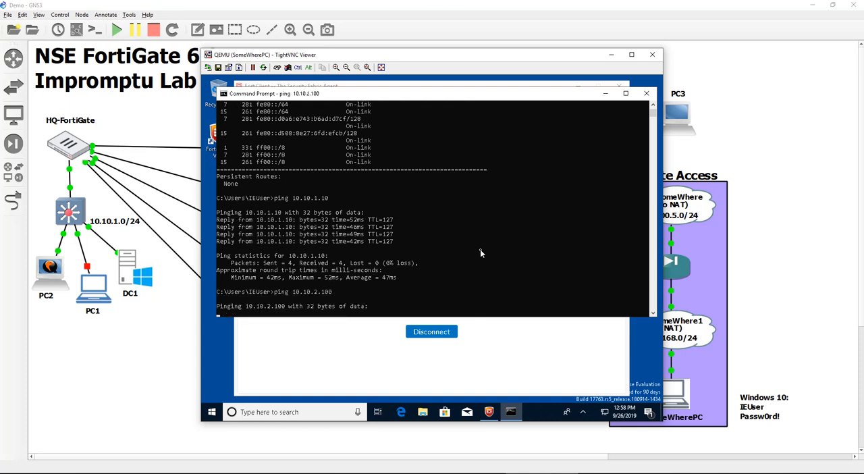
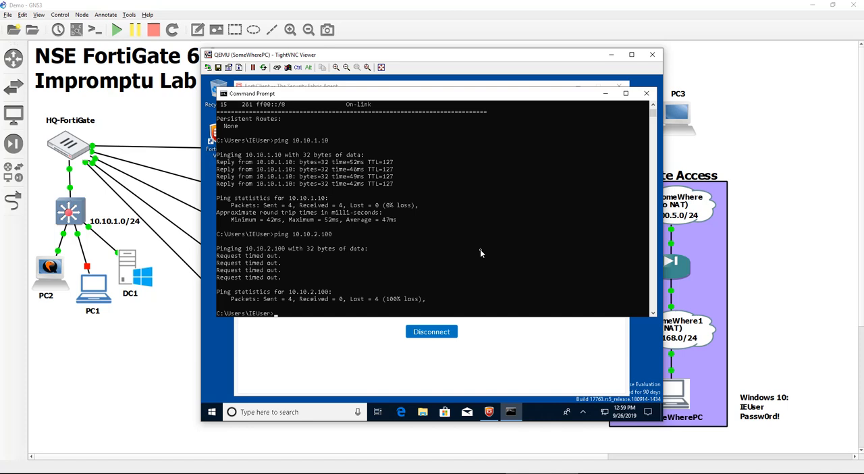
Open the pc4 console from the GNS3 topology and load the DC-FortiGate login page at 10.10.2.254 in Firefox
{"action": "left_click", "coordinate": [131, 371]}
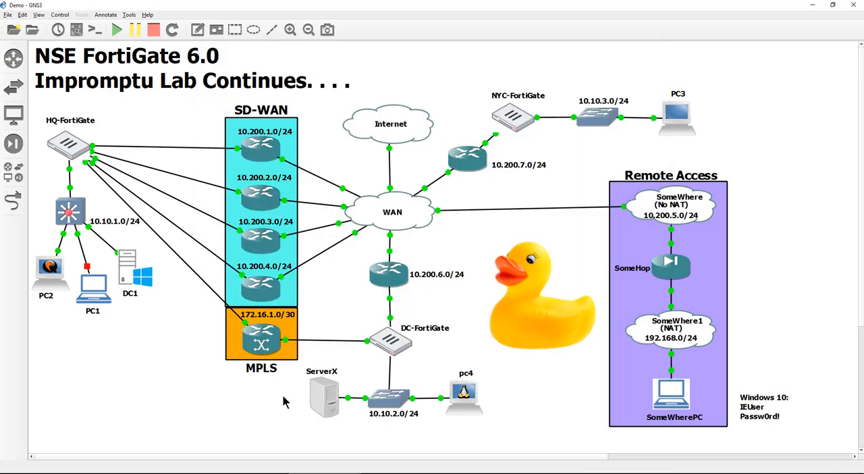
{"action": "double_click", "coordinate": [466, 394]}
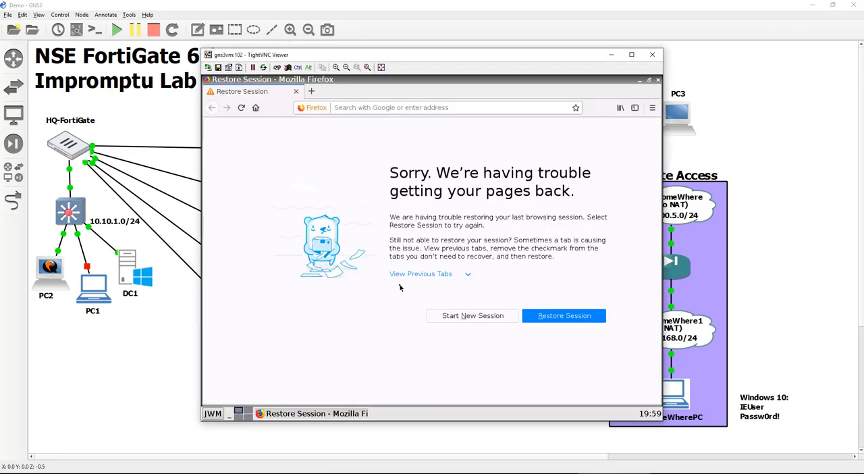
{"action": "left_click", "coordinate": [360, 111]}
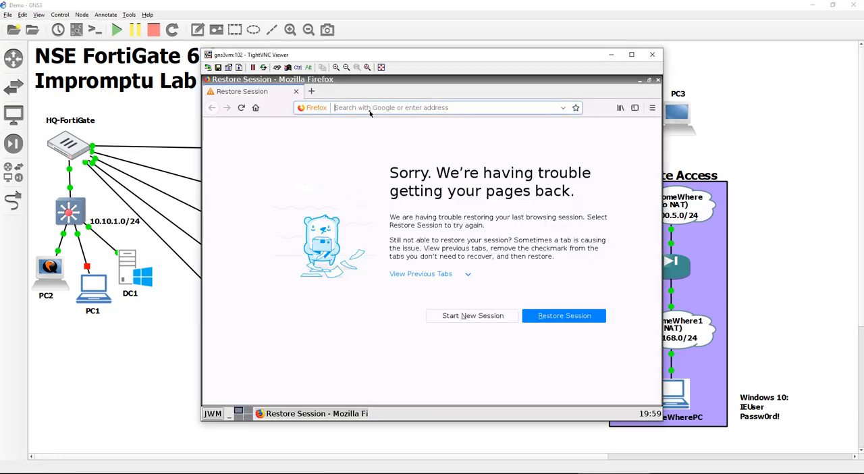
{"action": "type", "text": "10"}
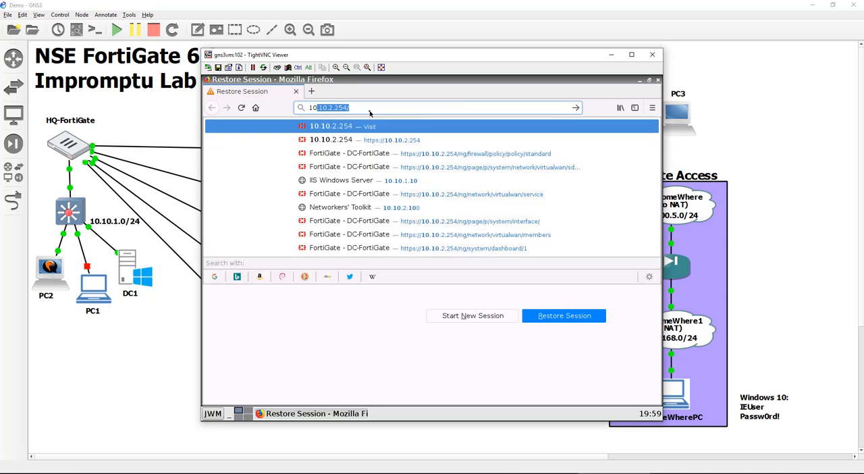
{"action": "type", "text": ".10."}
{"action": "key", "text": "Return"}
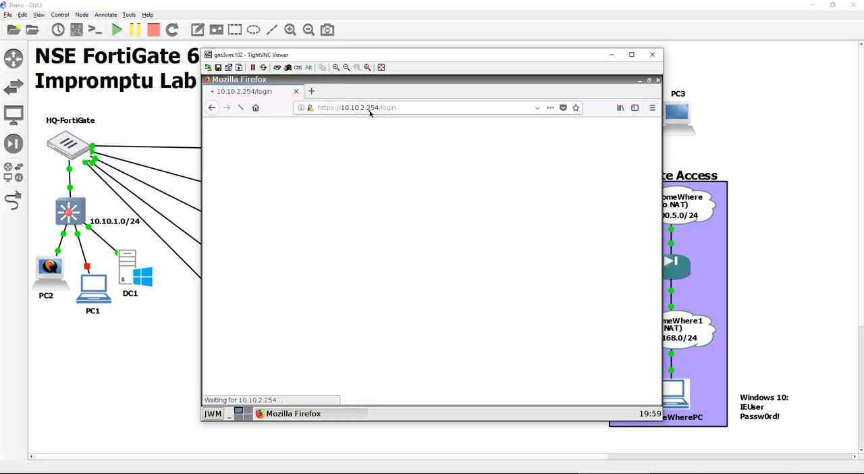
Try to log in to the DC-FortiGate as admin with the account password
{"action": "type", "text": "admin"}
{"action": "key", "text": "Tab"}
{"action": "type", "text": "******"}
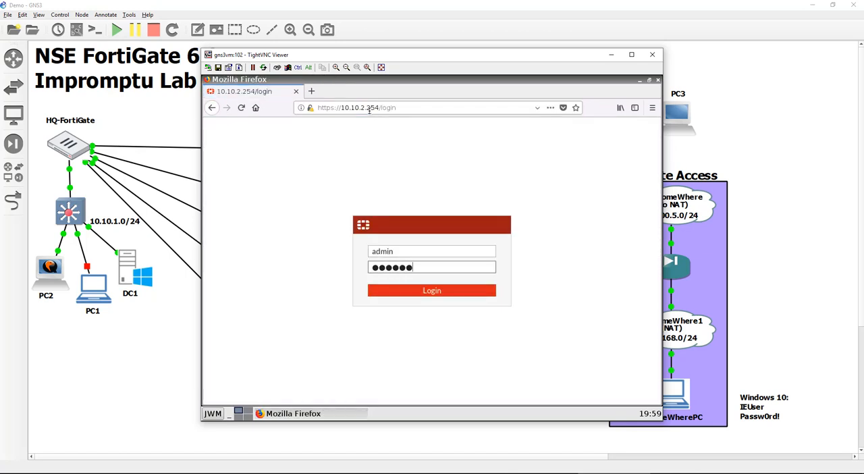
{"action": "key", "text": "Return"}
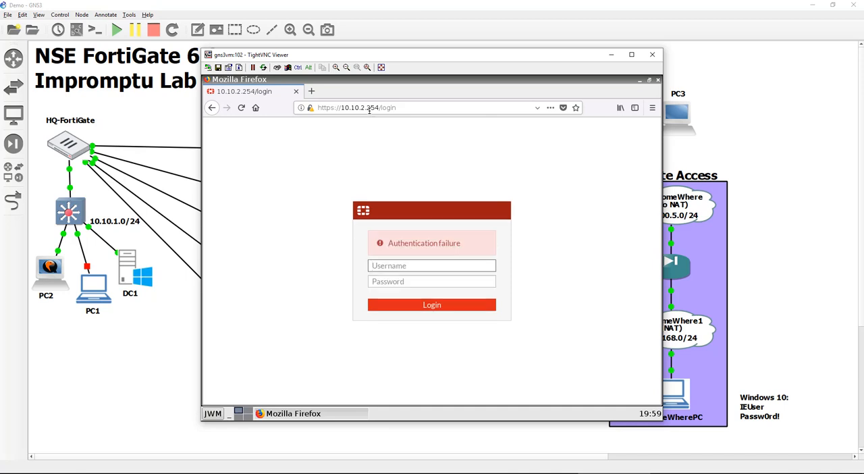
Log in to the DC-FortiGate as admin with the account password and postpone the recommended file system check
{"action": "type", "text": "admin"}
{"action": "key", "text": "Tab"}
{"action": "type", "text": "******"}
{"action": "key", "text": "Return"}
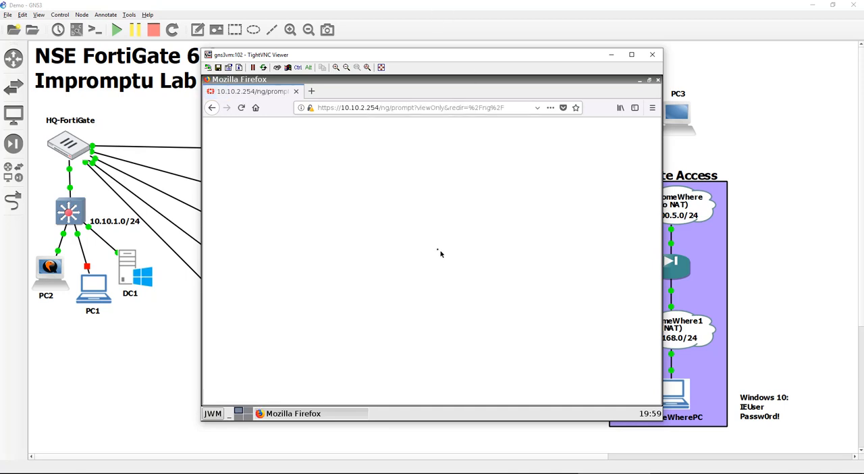
{"action": "left_click", "coordinate": [473, 298]}
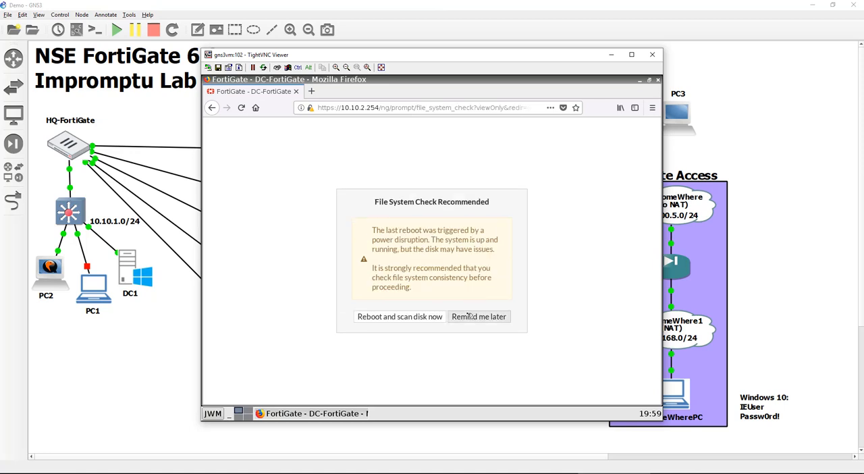
{"action": "left_click", "coordinate": [476, 316]}
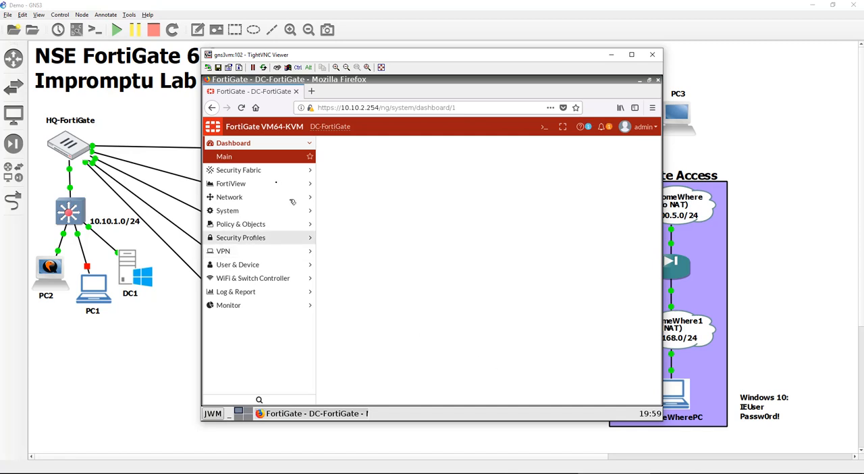
From the source list of the FromHQ_MPLS IPv4 policy, start a new address object named SSL_VPN_Subnet
{"action": "left_click", "coordinate": [270, 228]}
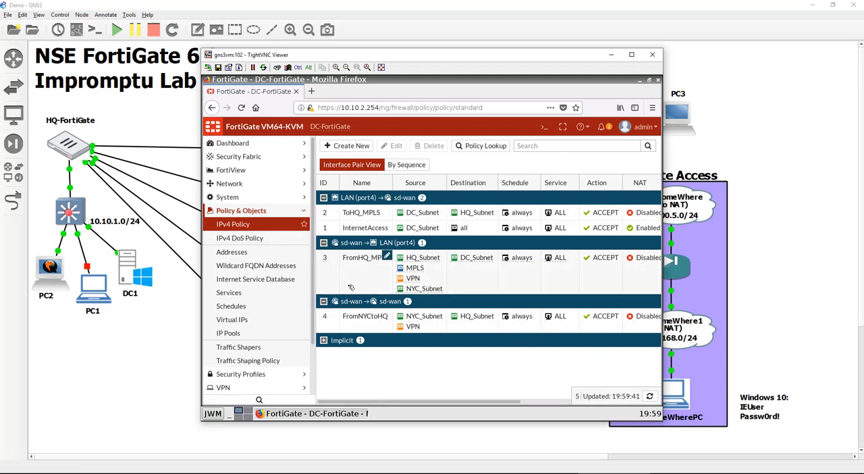
{"action": "left_click", "coordinate": [441, 256]}
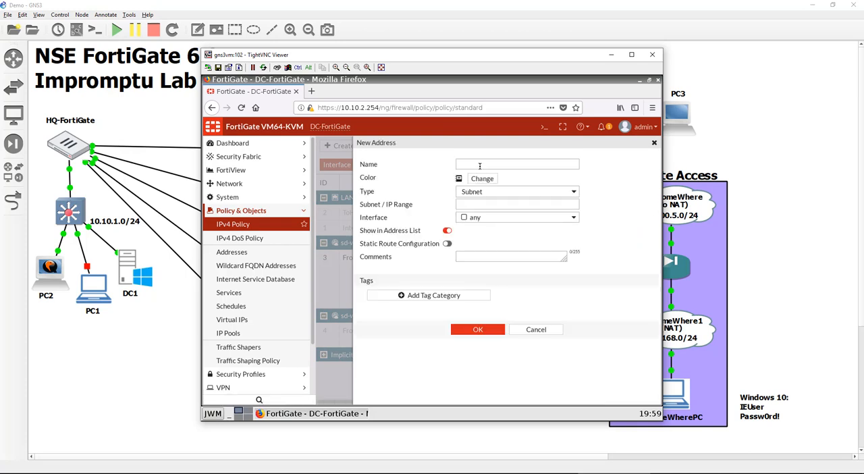
{"action": "left_click", "coordinate": [484, 165]}
{"action": "type", "text": "S"}
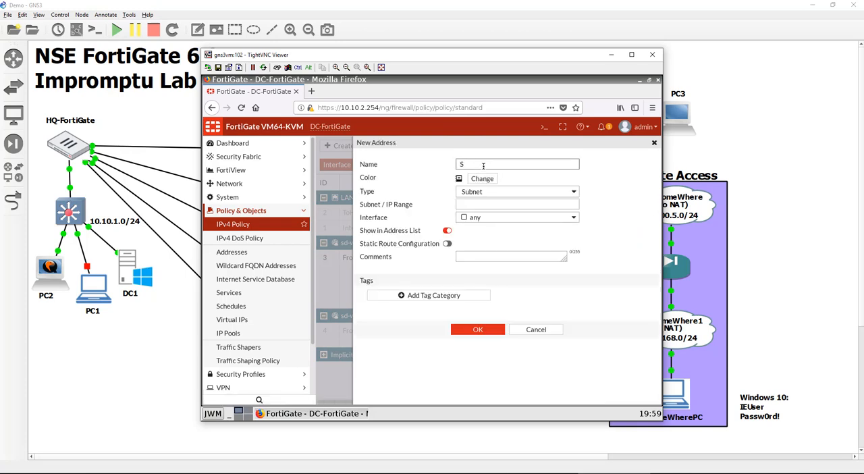
{"action": "type", "text": "SL_VPN_Subnet"}
Give the new address a red color and subnet 10.10.20.0/24, enable static route configuration, and save it
{"action": "left_click", "coordinate": [483, 178]}
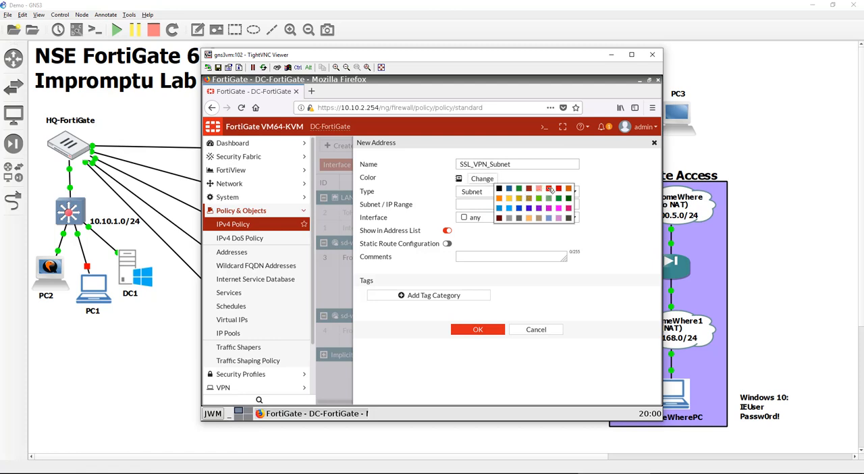
{"action": "left_click", "coordinate": [550, 188]}
{"action": "left_click", "coordinate": [518, 205]}
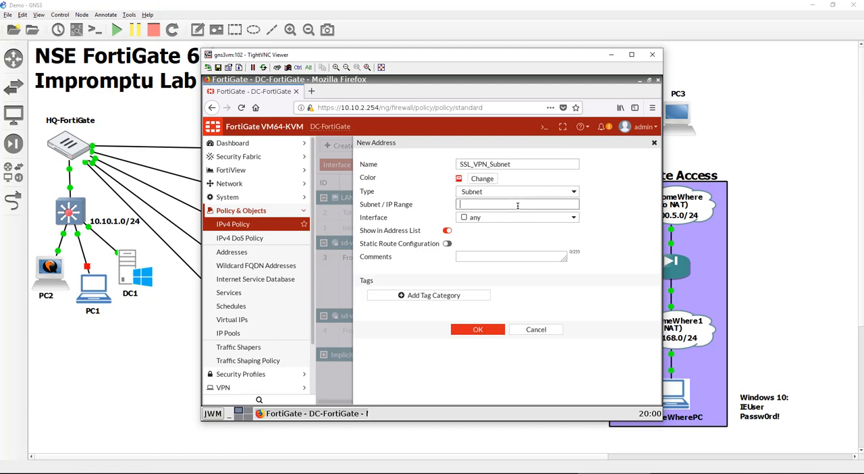
{"action": "type", "text": "10.10.20.0/24"}
{"action": "left_click", "coordinate": [447, 243]}
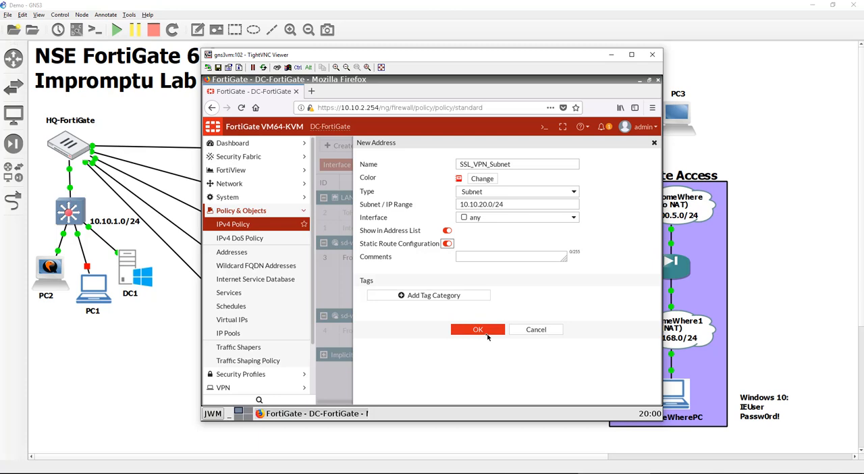
{"action": "left_click", "coordinate": [478, 330]}
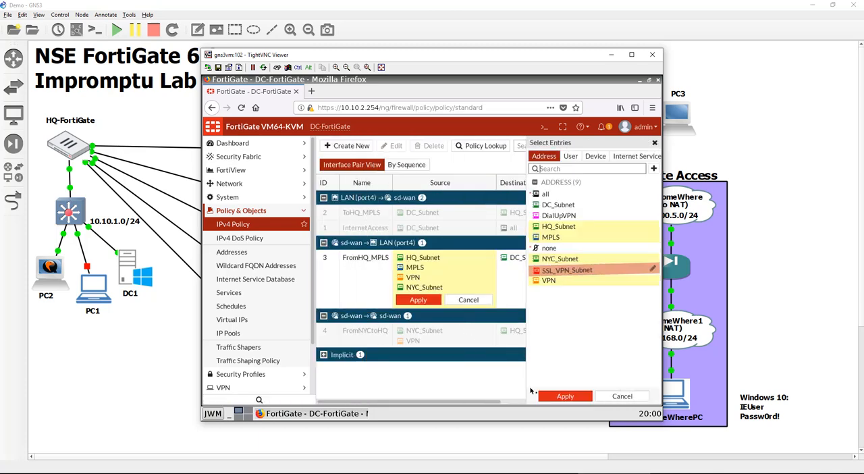
Add SSL_VPN_Subnet to the sources of the FromHQ_MPLS policy and apply the change
{"action": "left_click", "coordinate": [594, 272]}
{"action": "left_click", "coordinate": [565, 396]}
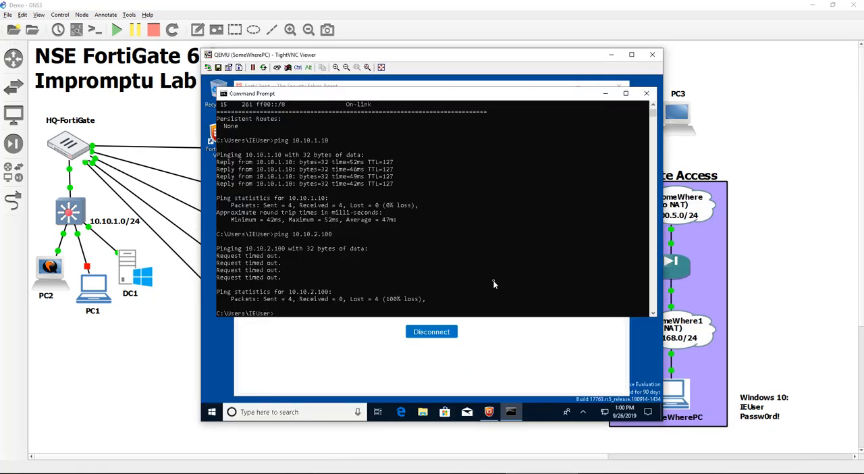
Return to SomeWherePC's Command Prompt and repeat the ping to the DC host 10.10.2.100
{"action": "left_click", "coordinate": [493, 279]}
{"action": "key", "text": "Up"}
{"action": "key", "text": "Return"}
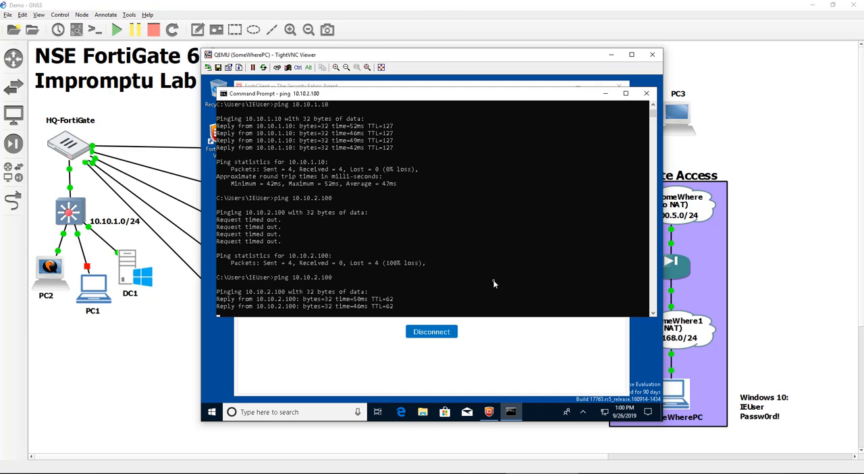
Launch Edge on SomeWherePC and load the HQ web server at 10.10.1.10
{"action": "left_click", "coordinate": [402, 413]}
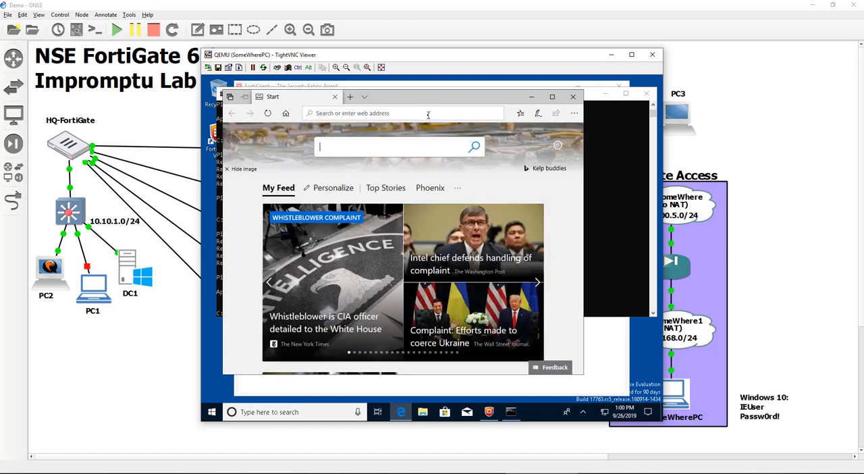
{"action": "type", "text": "10."}
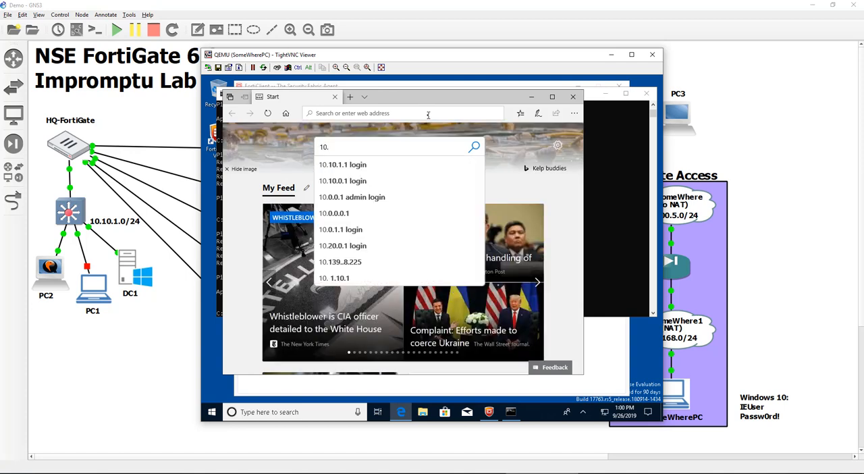
{"action": "key", "text": "shift+Tab"}
{"action": "key", "text": "shift+Tab"}
{"action": "key", "text": "shift+Tab"}
{"action": "key", "text": "shift+Tab"}
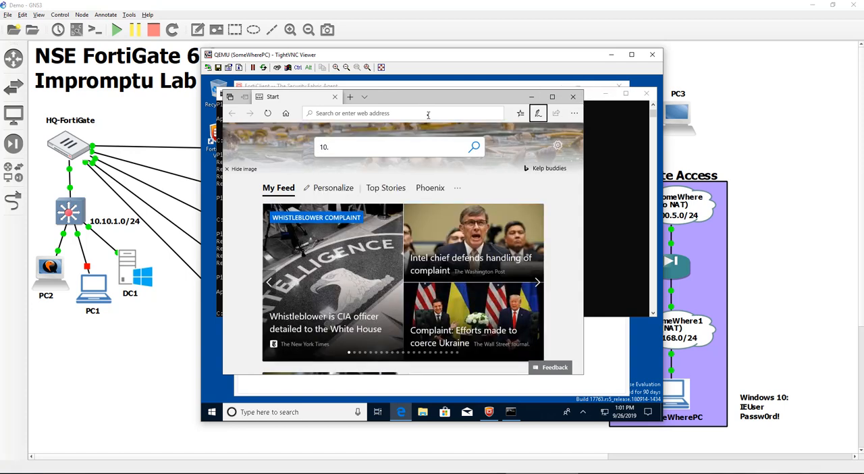
{"action": "type", "text": "10."}
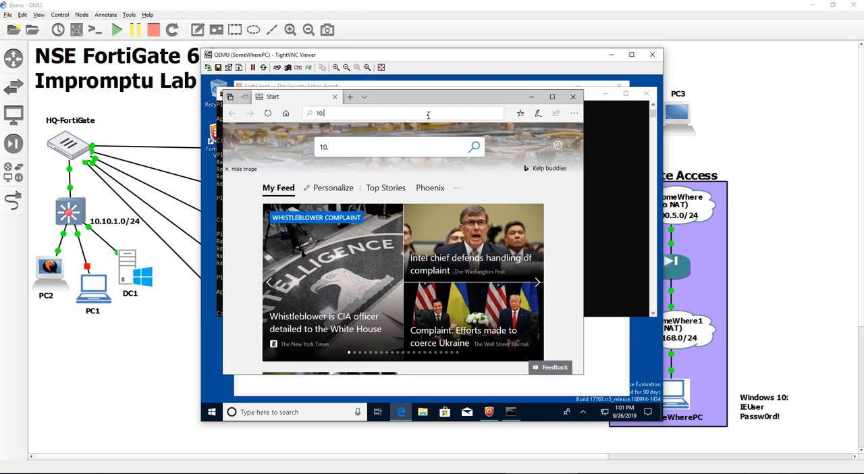
{"action": "type", "text": "10.1.10"}
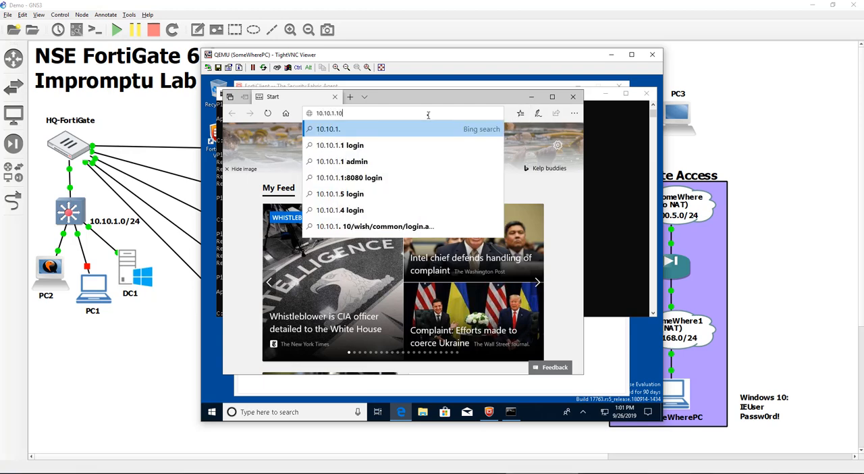
{"action": "key", "text": "Return"}
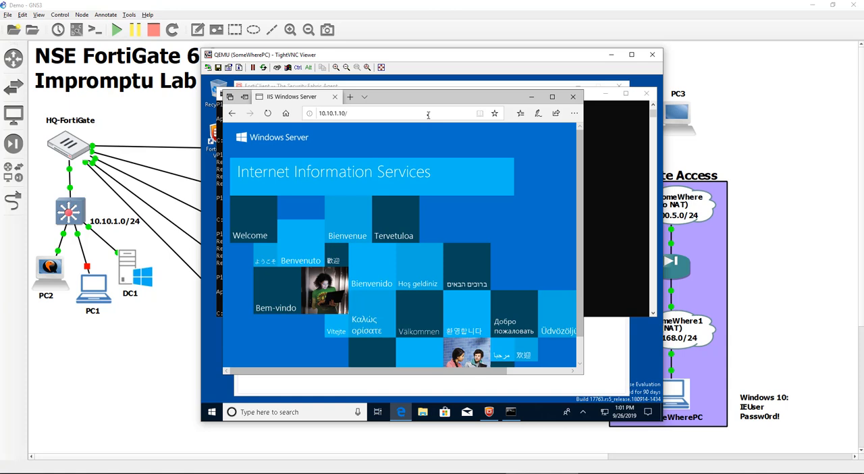
Load the DC web server at 10.10.2.100 in a new browser tab
{"action": "left_click", "coordinate": [348, 98]}
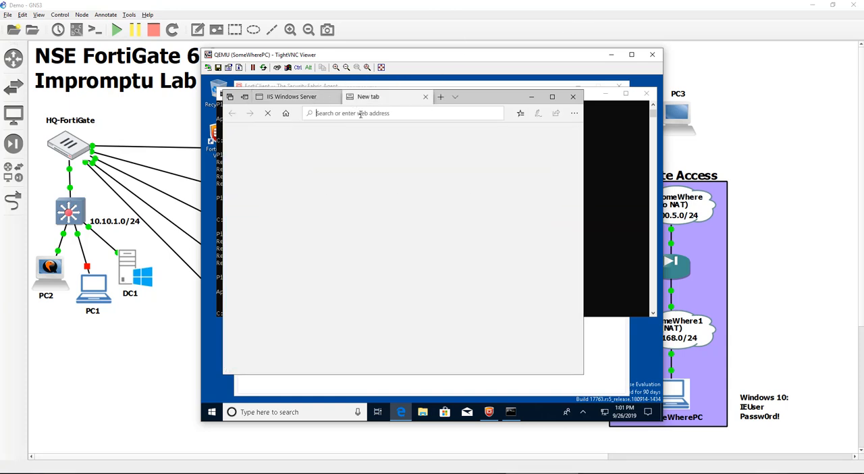
{"action": "type", "text": "10."}
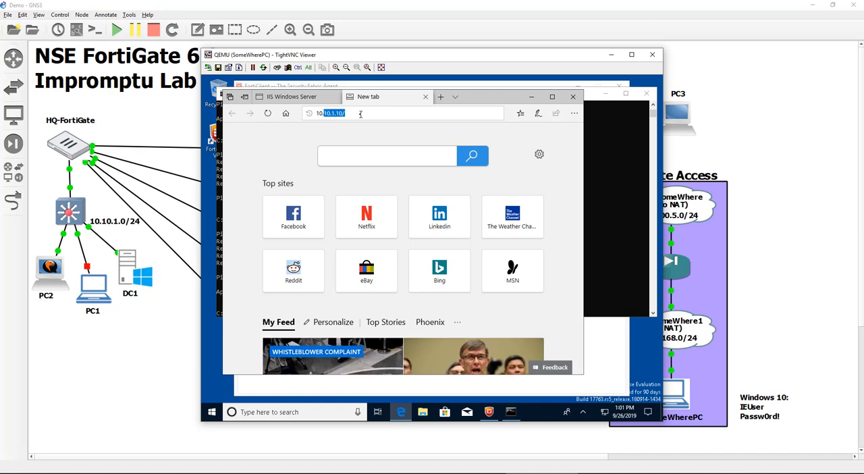
{"action": "type", "text": "10.2.100"}
{"action": "key", "text": "Return"}
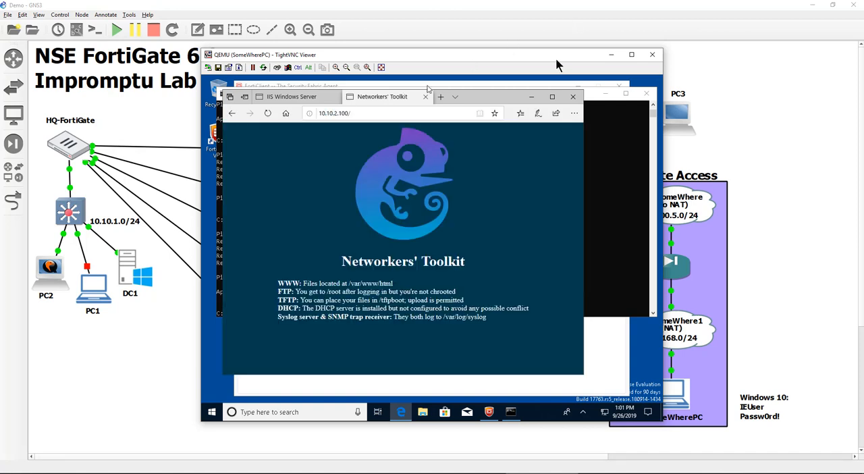
Start a continuous ping to the DC host from the Command Prompt with ping 10.10.2.100 -t
{"action": "left_click", "coordinate": [612, 154]}
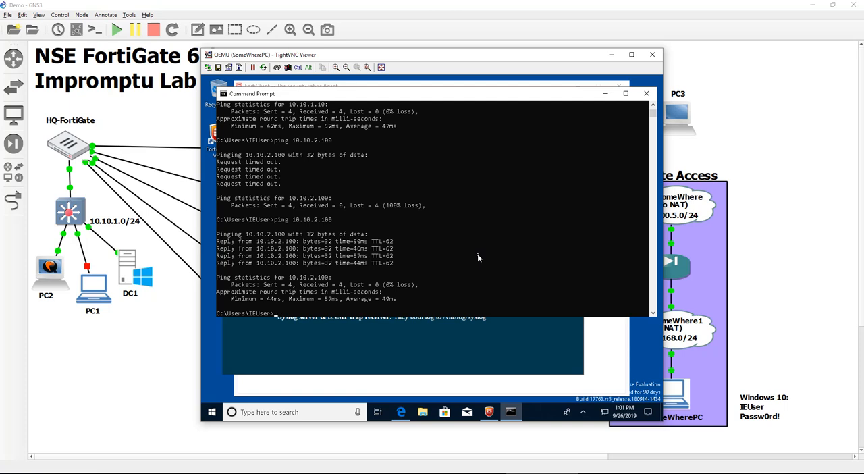
{"action": "type", "text": "ping 10.10.2.100 -r"}
{"action": "key", "text": "Return"}
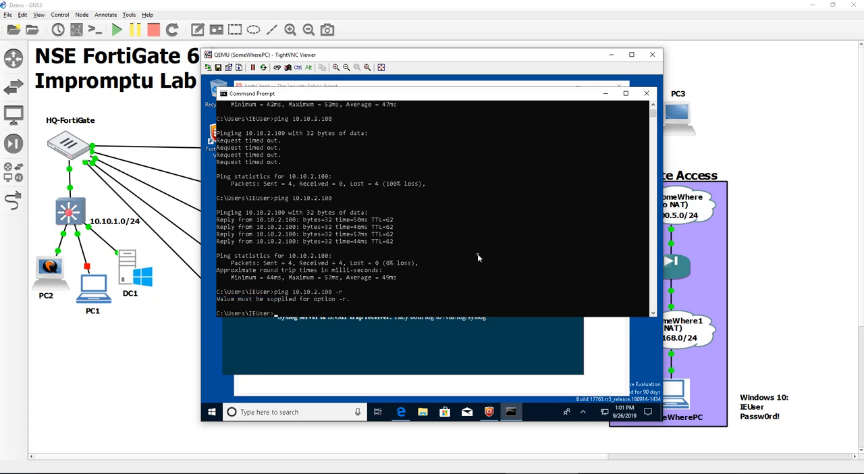
{"action": "key", "text": "Up"}
{"action": "type", "text": "t"}
{"action": "key", "text": "Return"}
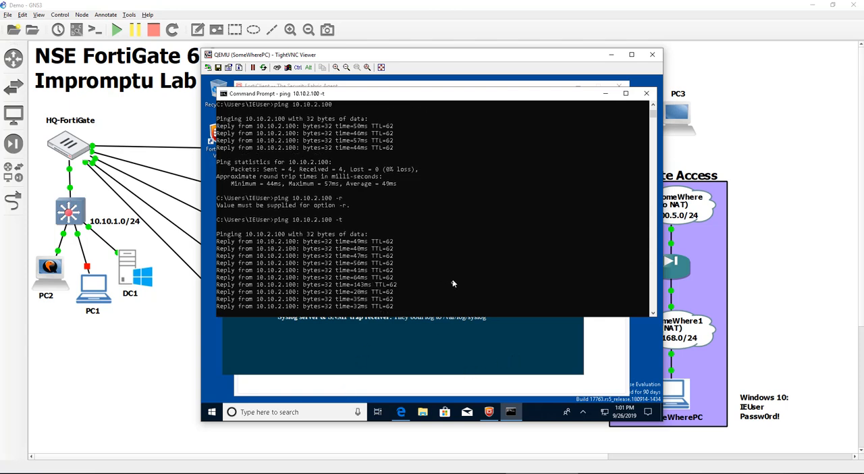
Delete the link between HQ-FortiGate and the MPLS node in the GNS3 topology
{"action": "left_click", "coordinate": [149, 376]}
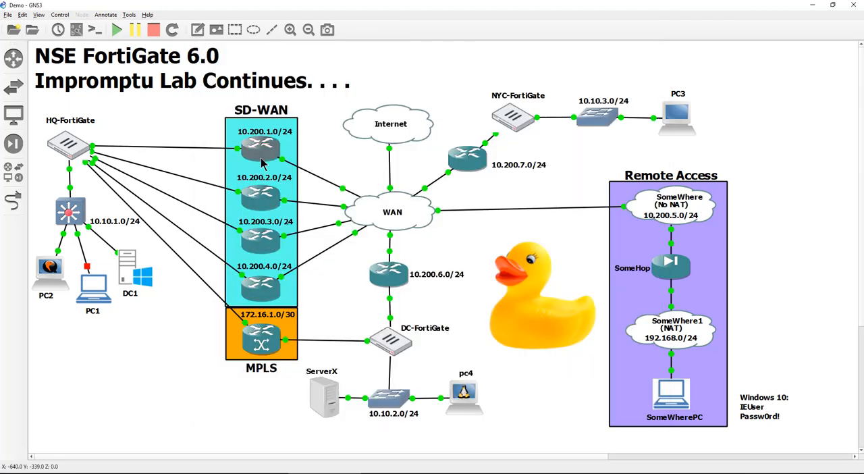
{"action": "right_click", "coordinate": [268, 338]}
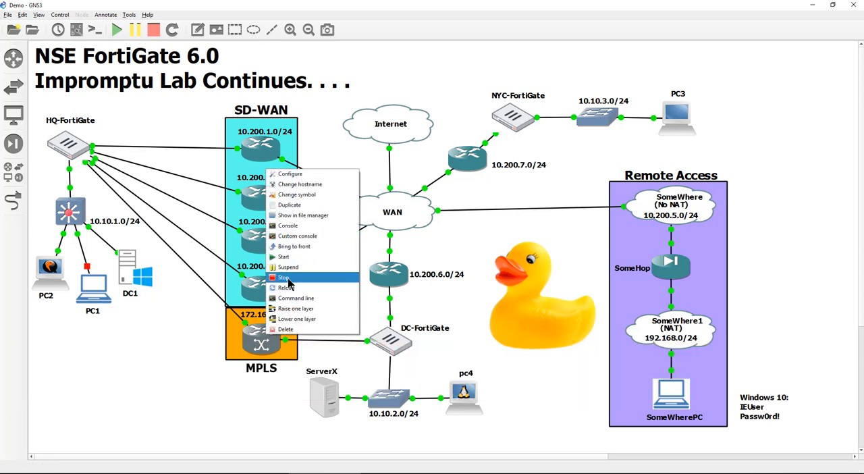
{"action": "left_click", "coordinate": [188, 270]}
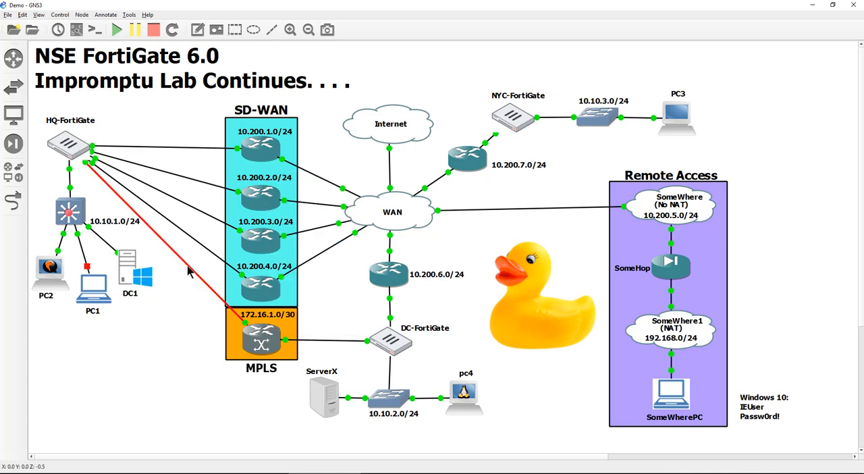
{"action": "right_click", "coordinate": [188, 270]}
{"action": "left_click", "coordinate": [202, 303]}
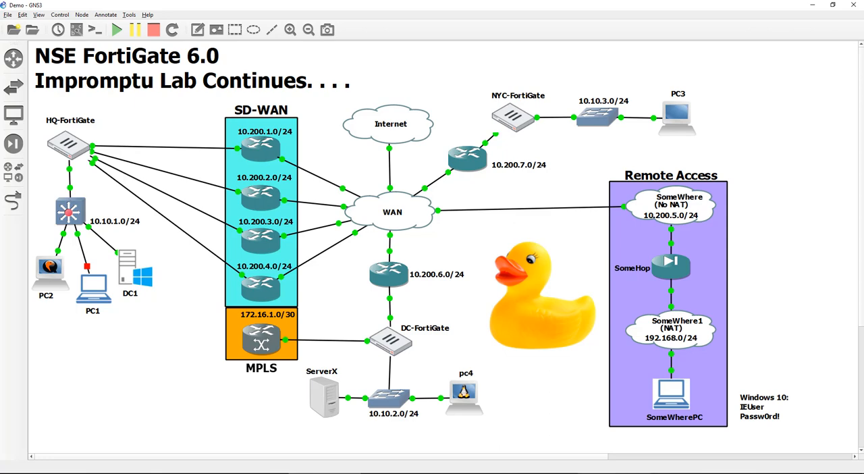
Return to SomeWherePC's Command Prompt and check the continuous ping to 10.10.2.100 with the MPLS link removed
{"action": "left_click", "coordinate": [613, 473]}
{"action": "left_click", "coordinate": [543, 473]}
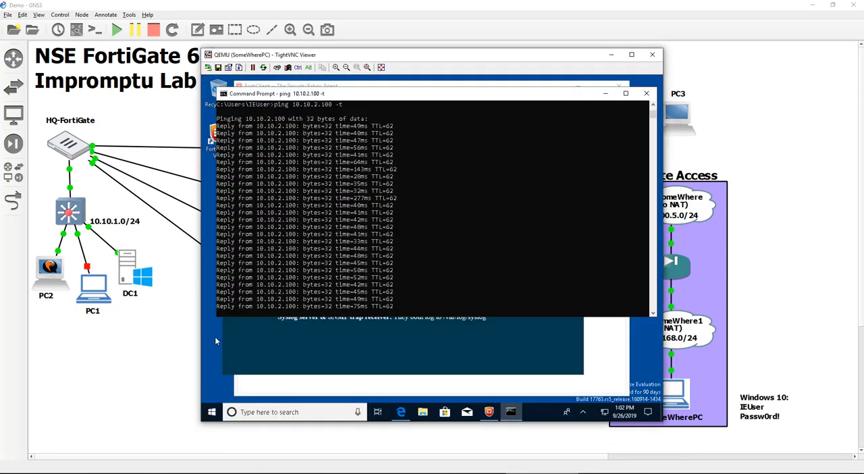
{"action": "left_click", "coordinate": [454, 263]}
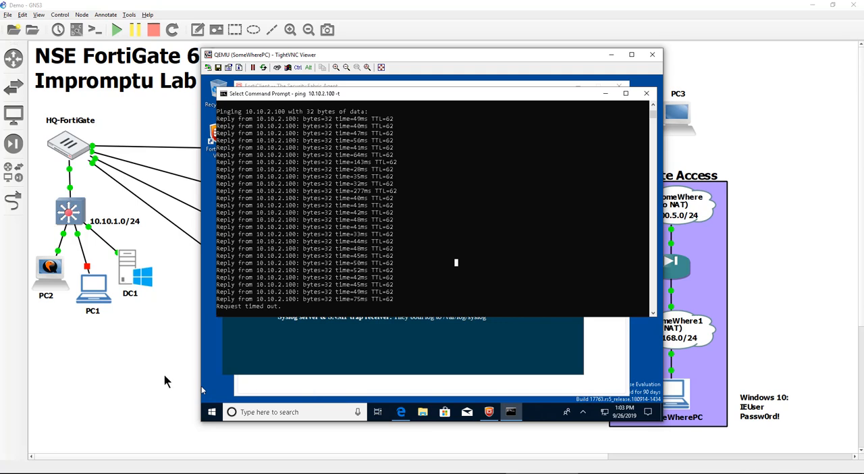
Reconnect HQ-FortiGate's Port5 to the MPLS node's eth0 in the GNS3 topology
{"action": "left_click", "coordinate": [12, 202]}
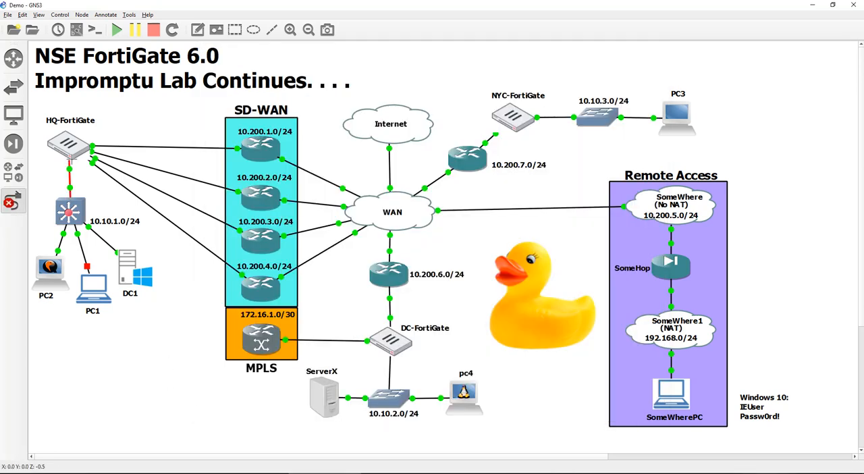
{"action": "left_click", "coordinate": [75, 153]}
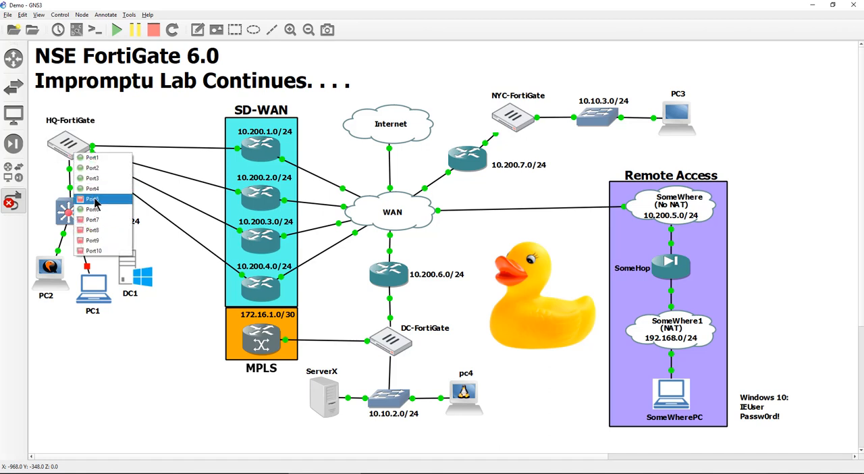
{"action": "left_click", "coordinate": [94, 200]}
{"action": "left_click", "coordinate": [265, 339]}
{"action": "left_click", "coordinate": [277, 354]}
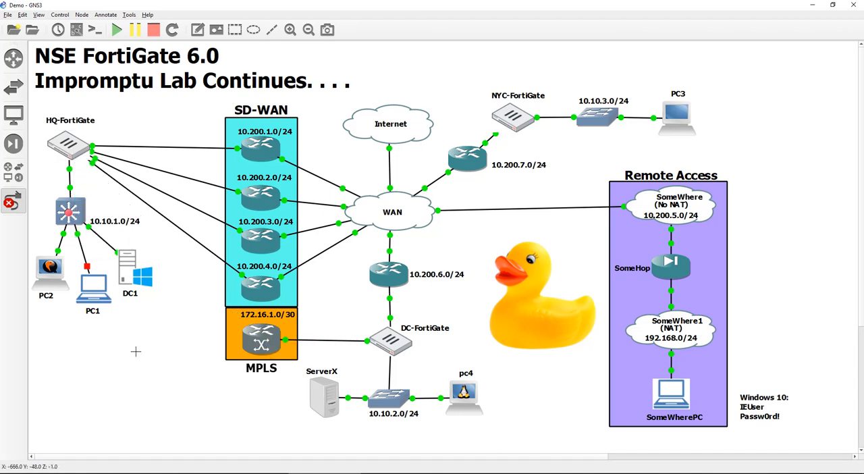
{"action": "key", "text": "Escape"}
Switch back to SomeWherePC and resume the paused output of the continuous ping to 10.10.2.100
{"action": "left_click", "coordinate": [615, 473]}
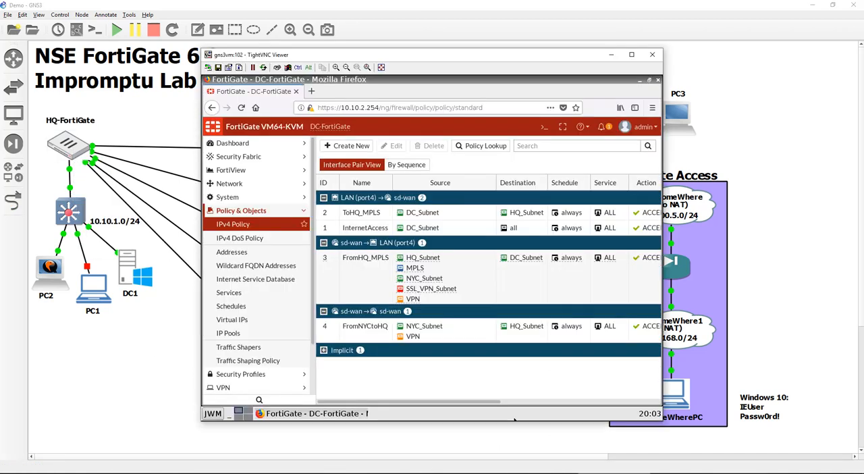
{"action": "left_click", "coordinate": [542, 472]}
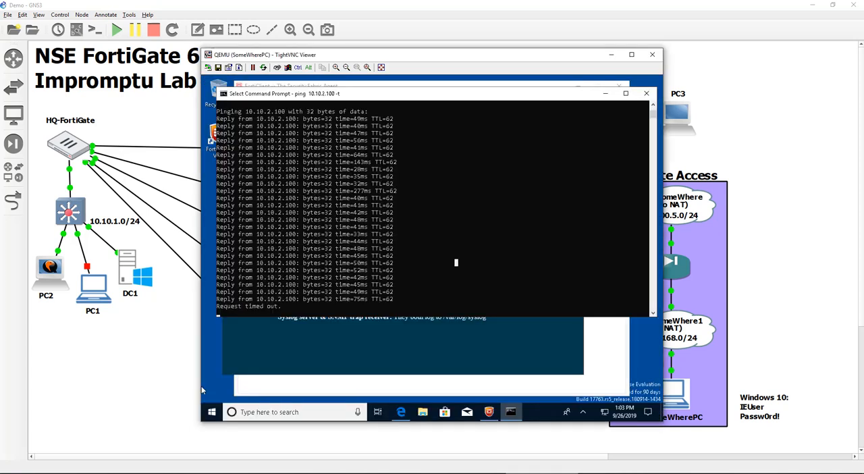
{"action": "left_click", "coordinate": [388, 227]}
{"action": "key", "text": "Return"}
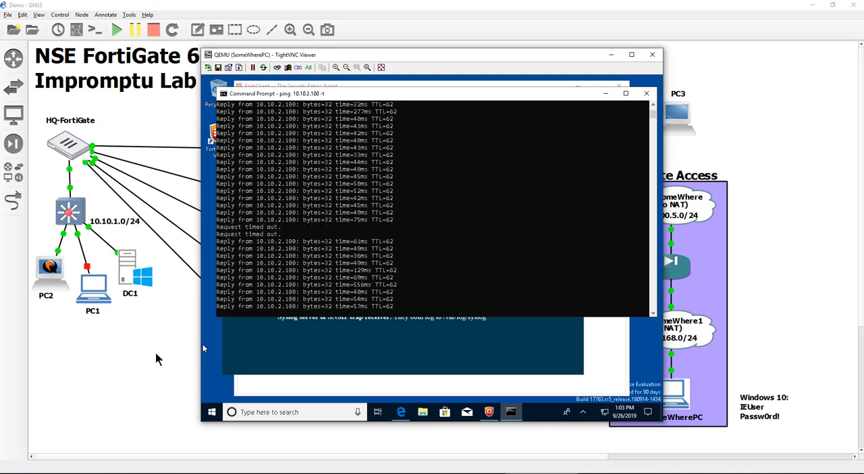
Switch to the DC-FortiGate session and select the FromHQ_MPLS policy to review its source addresses
{"action": "left_click", "coordinate": [156, 359]}
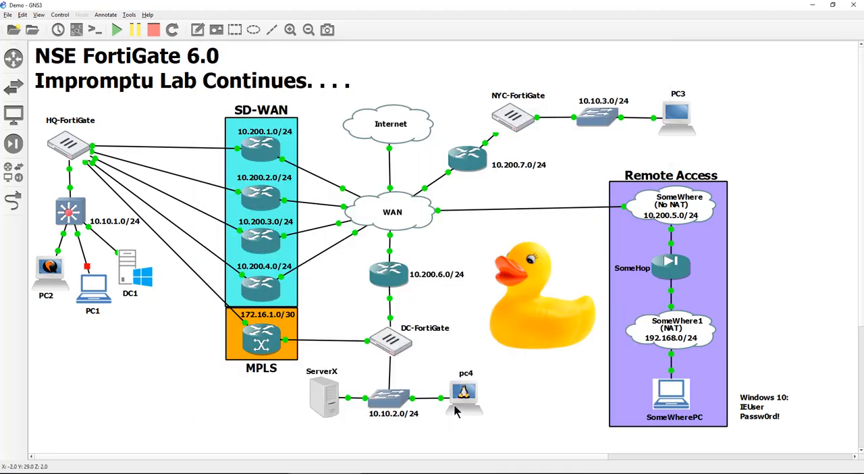
{"action": "left_click", "coordinate": [511, 473]}
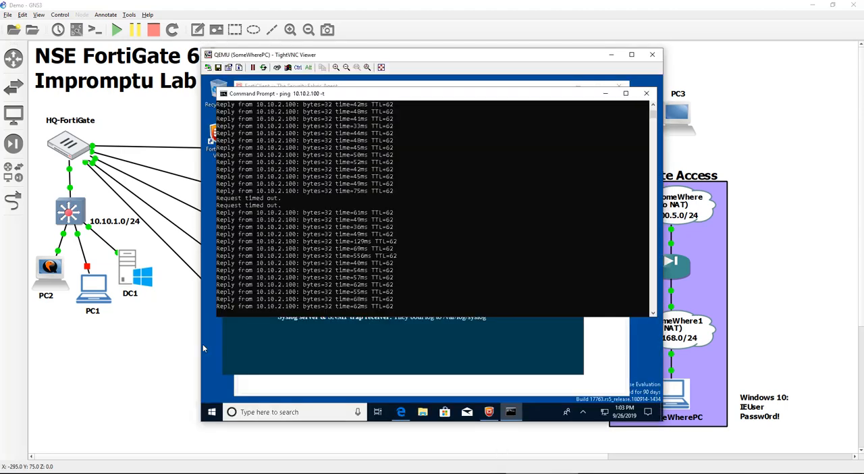
{"action": "left_click", "coordinate": [493, 473]}
{"action": "left_click", "coordinate": [398, 473]}
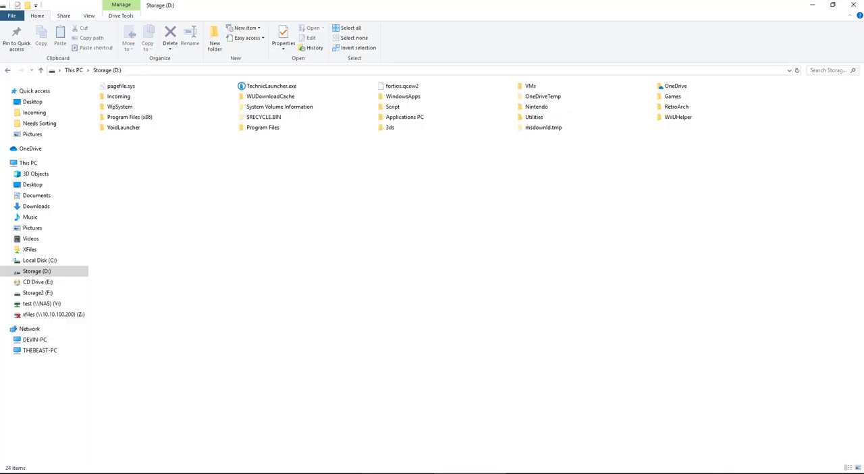
{"action": "left_click", "coordinate": [587, 472]}
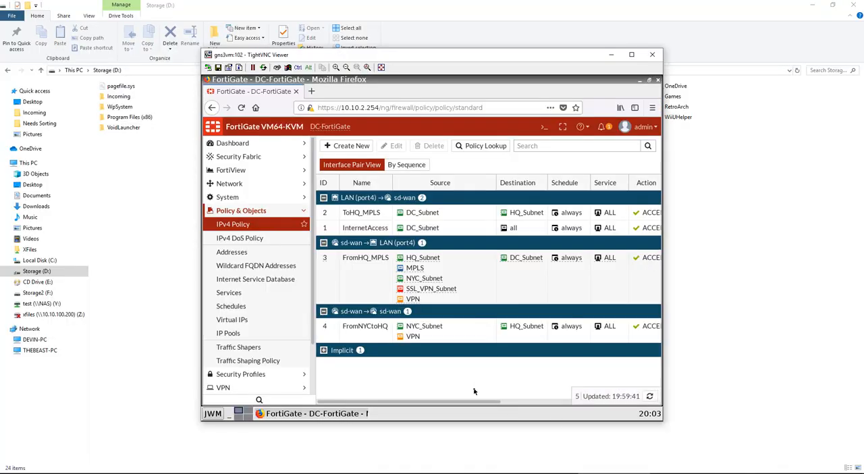
{"action": "key", "text": "ctrl+a"}
{"action": "left_click", "coordinate": [491, 285]}
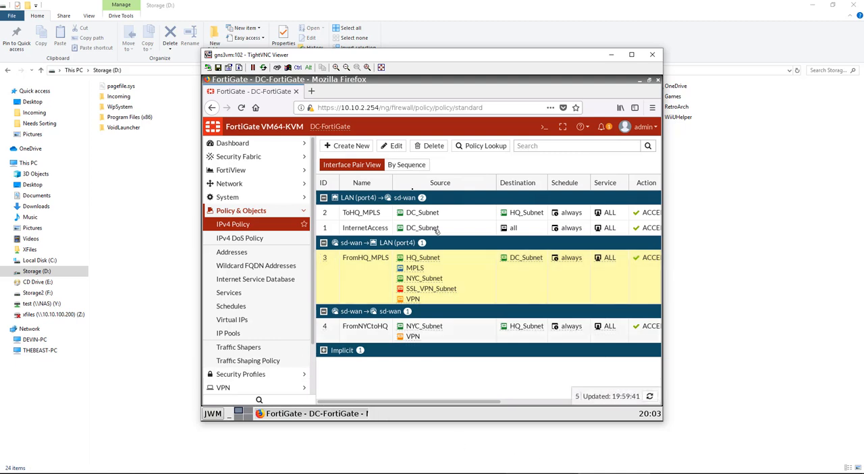
Switch to the HQ-FortiGate session and bring up its IPv4 policy list
{"action": "mouse_move", "coordinate": [481, 472]}
{"action": "left_click", "coordinate": [498, 432]}
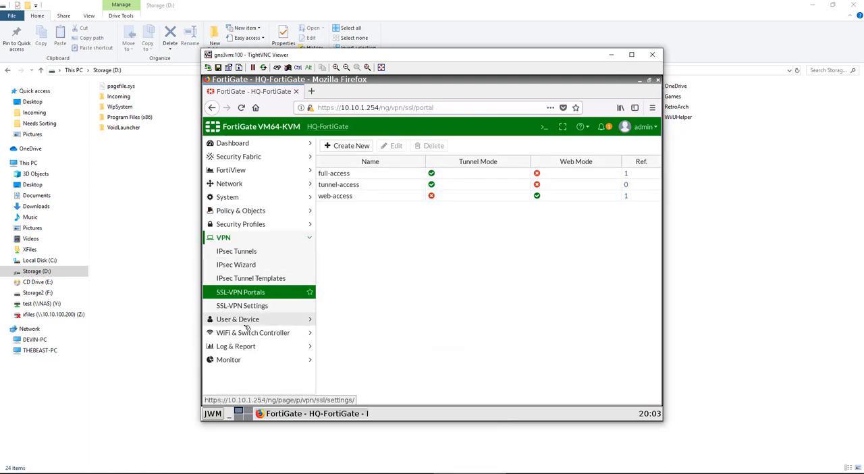
{"action": "left_click", "coordinate": [253, 184]}
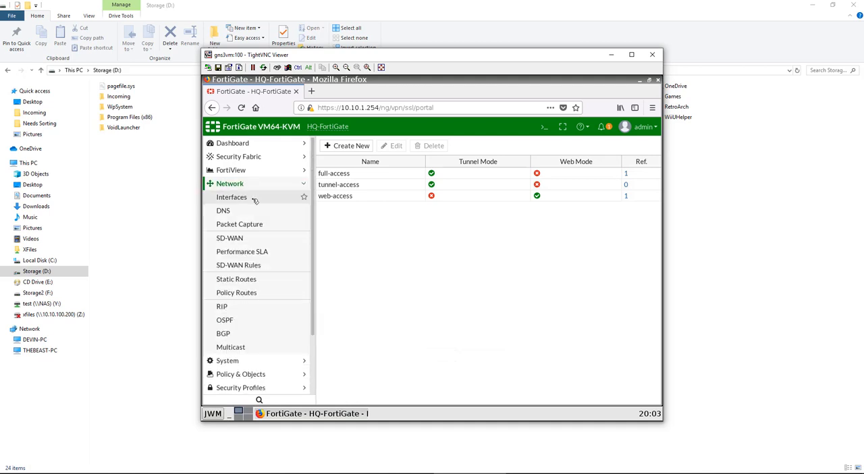
{"action": "left_click", "coordinate": [251, 196]}
{"action": "scroll", "coordinate": [270, 331], "scroll_direction": "down", "scroll_amount": 2}
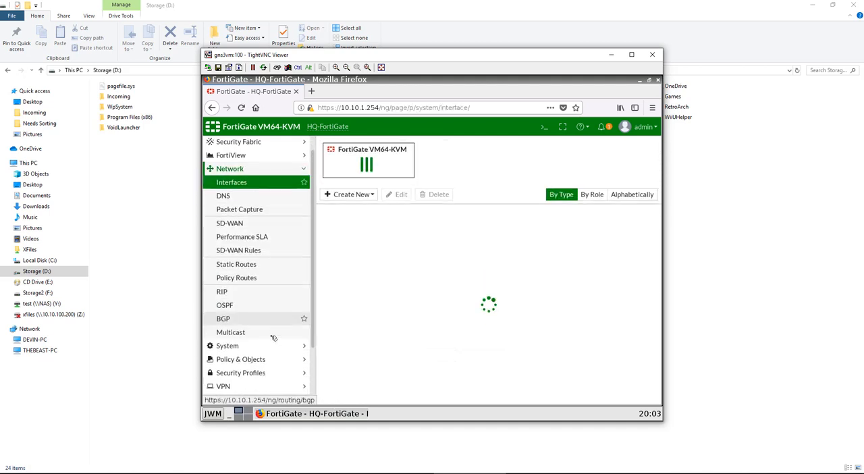
{"action": "left_click", "coordinate": [272, 308]}
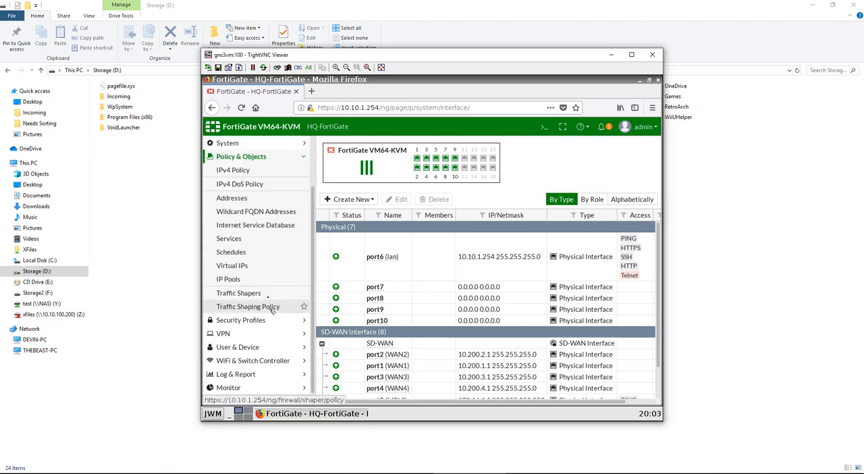
{"action": "left_click", "coordinate": [267, 170]}
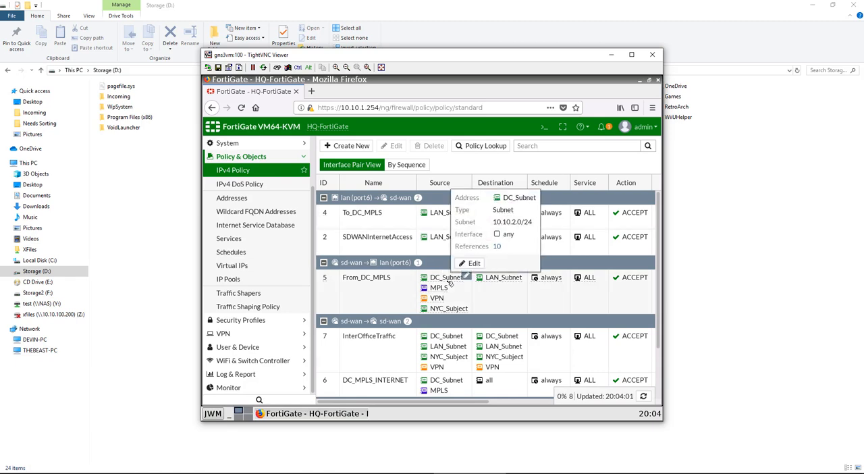
Expand the SSL-VPN tunnel policies toward lan and sd-wan, and examine the sources and destinations of SSL_VPN_HQAccess and SSL_VPN_DC_Acess
{"action": "scroll", "coordinate": [452, 283], "scroll_direction": "down", "scroll_amount": 2}
{"action": "scroll", "coordinate": [449, 284], "scroll_direction": "down", "scroll_amount": 2}
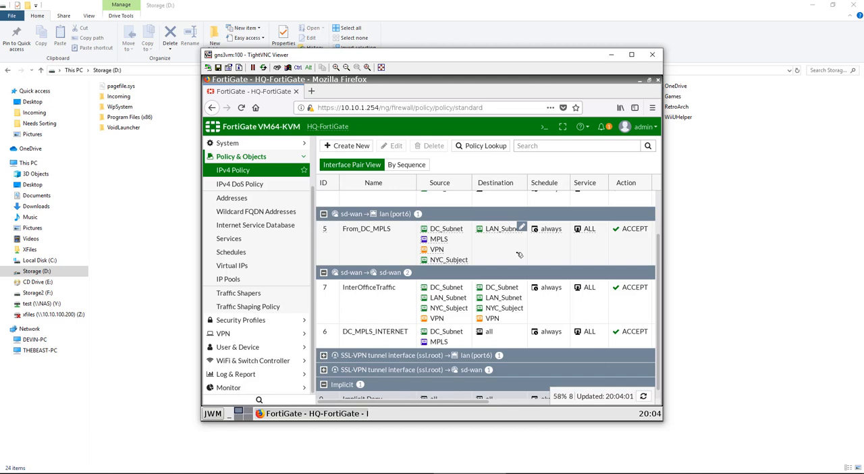
{"action": "scroll", "coordinate": [518, 255], "scroll_direction": "up", "scroll_amount": 2}
{"action": "scroll", "coordinate": [490, 280], "scroll_direction": "down", "scroll_amount": 4}
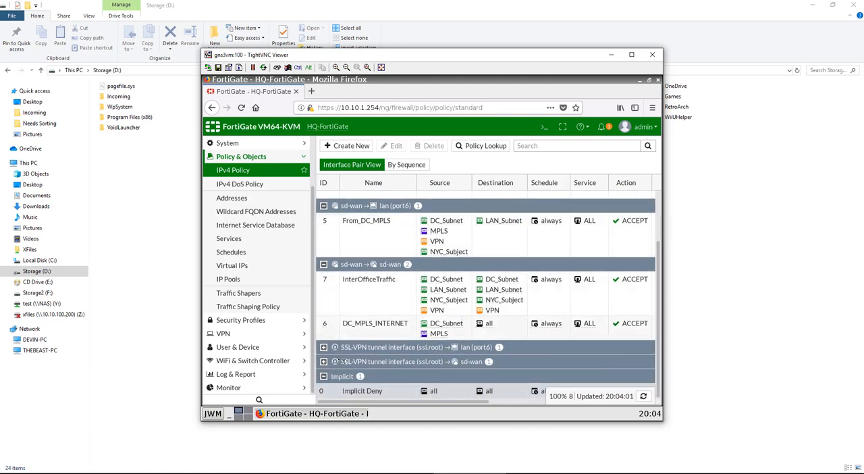
{"action": "left_click", "coordinate": [324, 361]}
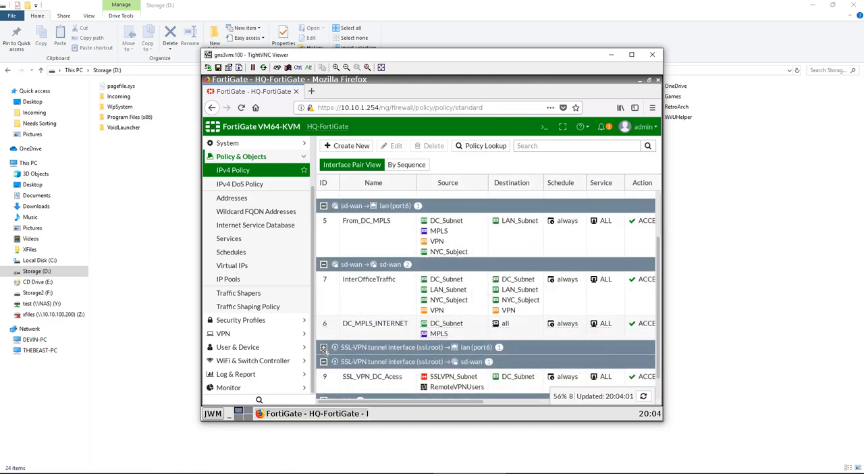
{"action": "left_click", "coordinate": [324, 348]}
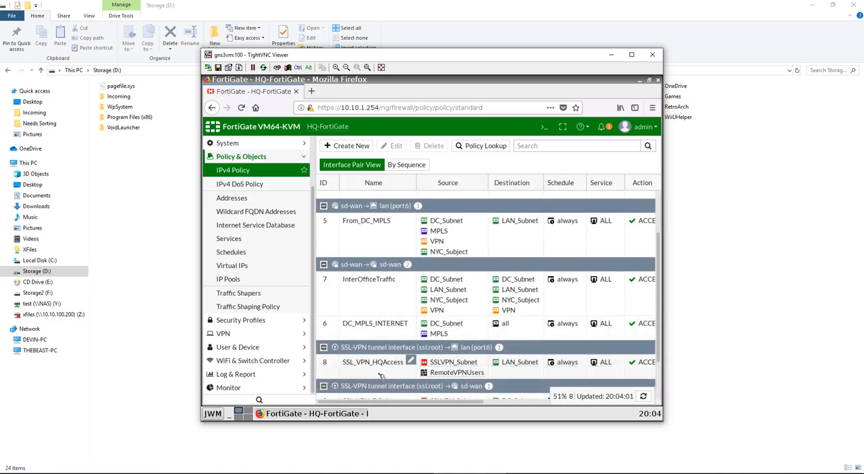
{"action": "scroll", "coordinate": [382, 376], "scroll_direction": "down", "scroll_amount": 3}
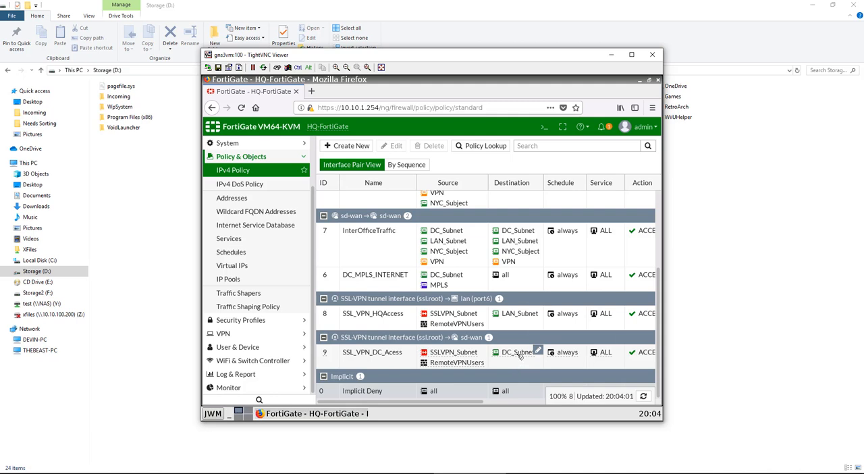
{"action": "mouse_move", "coordinate": [520, 357]}
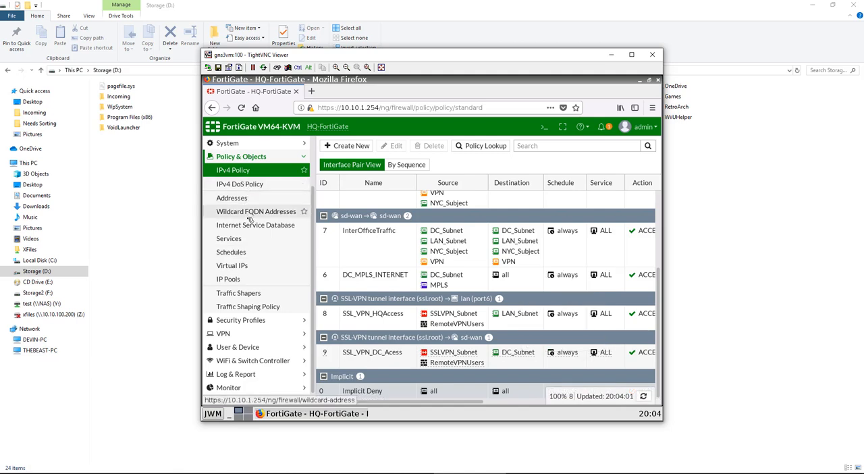
{"action": "scroll", "coordinate": [253, 221], "scroll_direction": "up", "scroll_amount": 2}
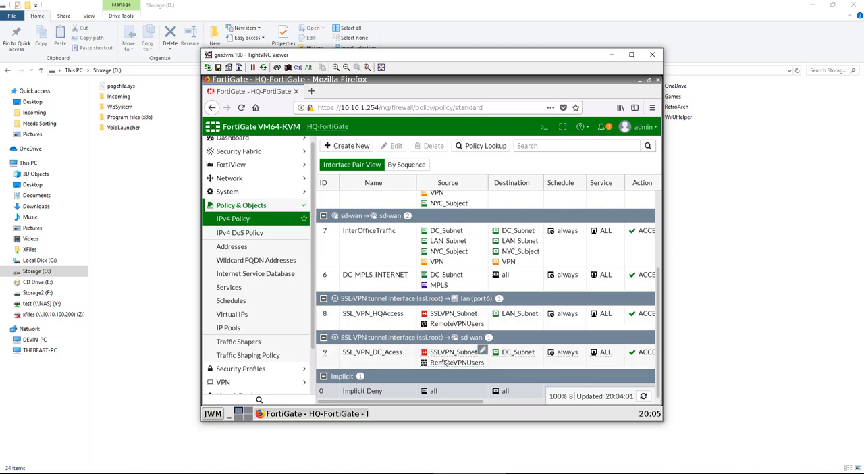
{"action": "mouse_move", "coordinate": [574, 350]}
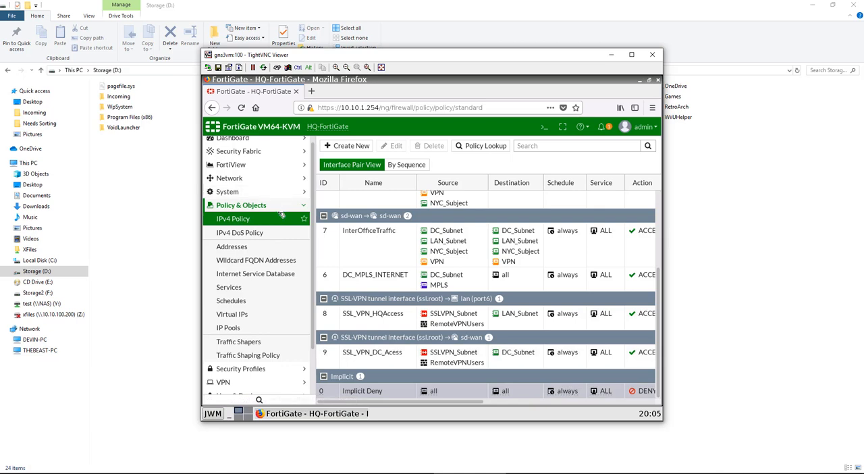
Review HQ-FortiGate's SD-WAN interface members and bring up its Performance SLA page
{"action": "scroll", "coordinate": [281, 217], "scroll_direction": "up", "scroll_amount": 1}
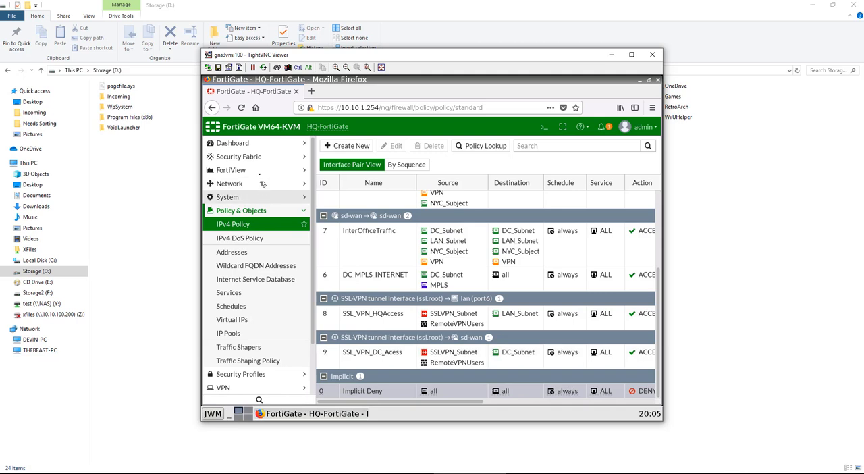
{"action": "left_click", "coordinate": [263, 184]}
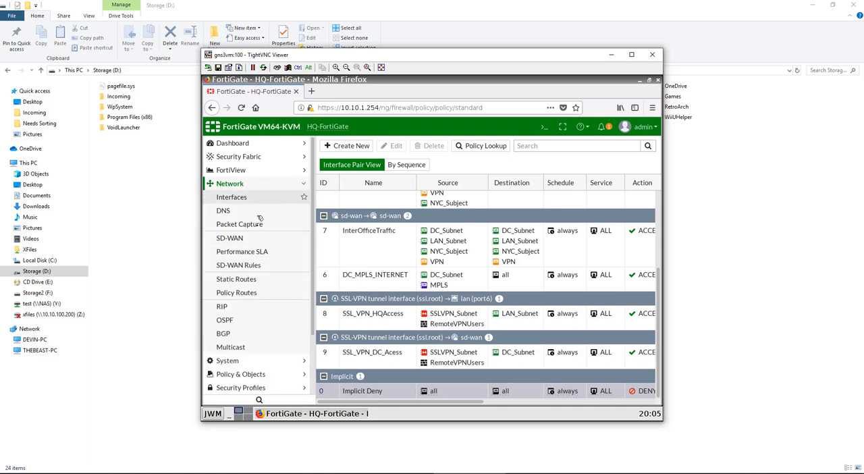
{"action": "left_click", "coordinate": [260, 239]}
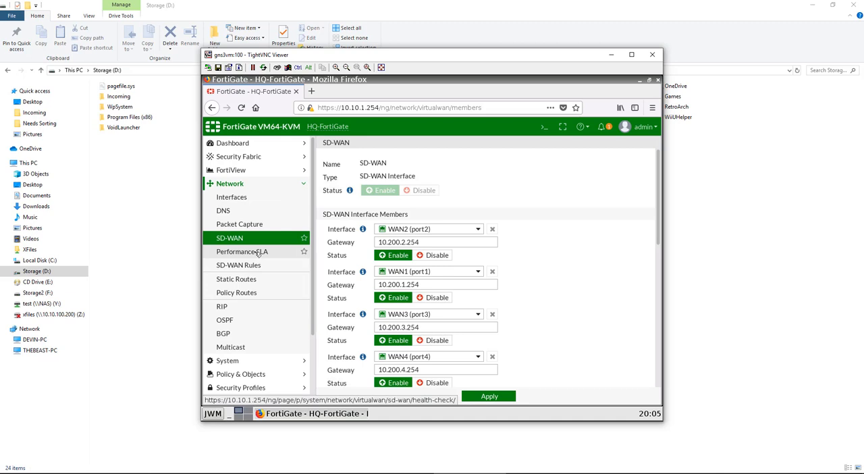
{"action": "left_click", "coordinate": [259, 252]}
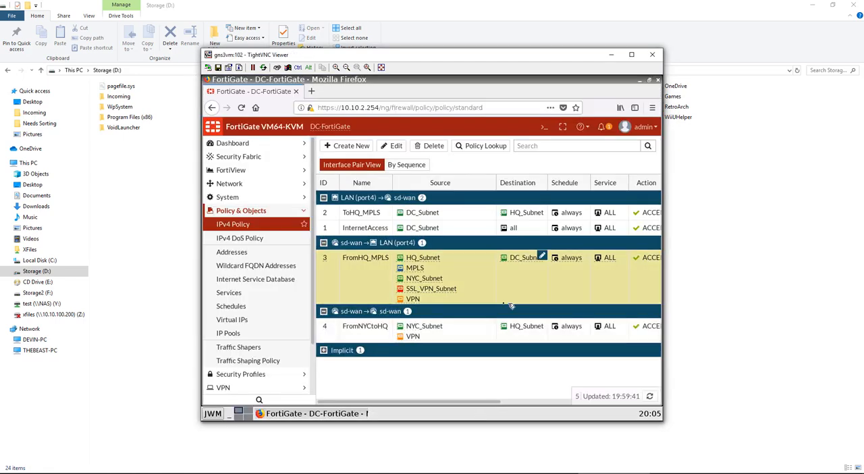
Bring up the SD-WAN rules on DC-FortiGate and review the source, destination and members of the ToHQ-MPLS rule
{"action": "left_click", "coordinate": [245, 184]}
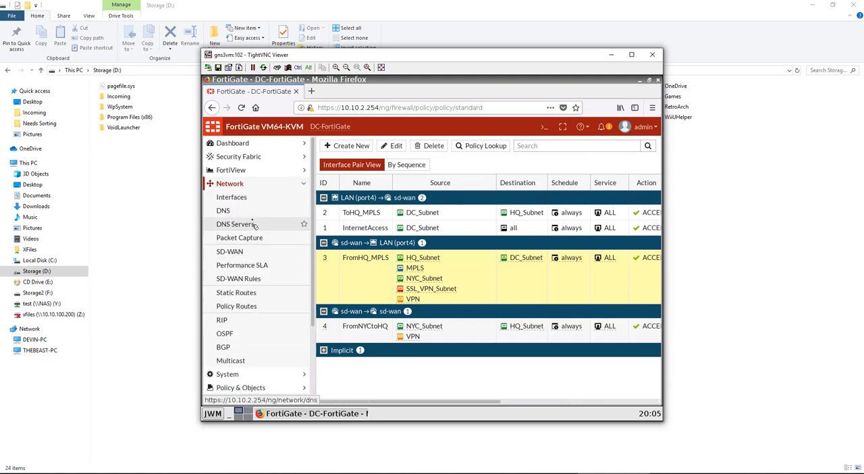
{"action": "left_click", "coordinate": [252, 278]}
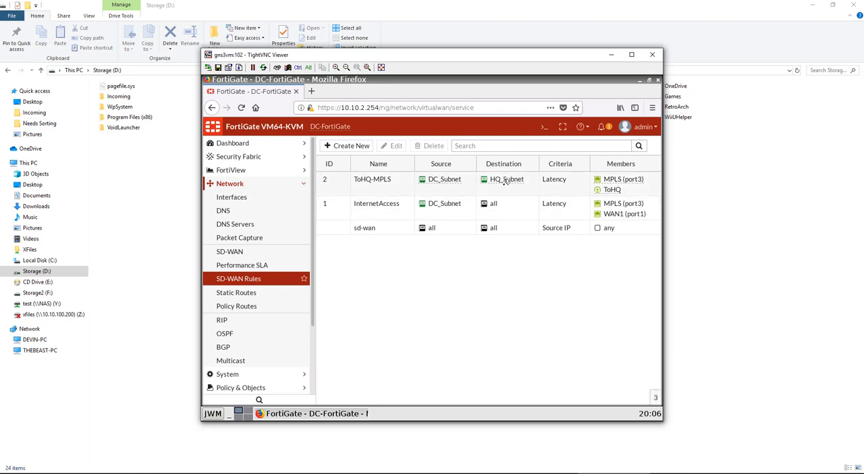
{"action": "mouse_move", "coordinate": [506, 180]}
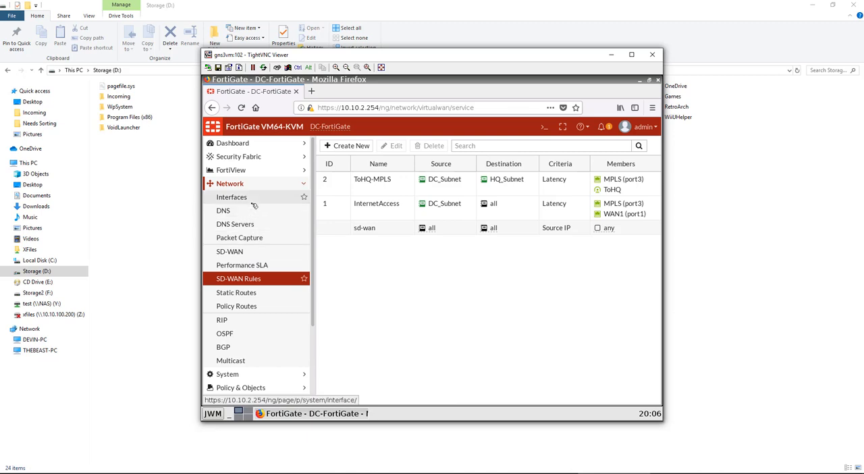
Start a new static route on DC-FortiGate with the destination subnet 10.10.20.0/24
{"action": "left_click", "coordinate": [251, 294]}
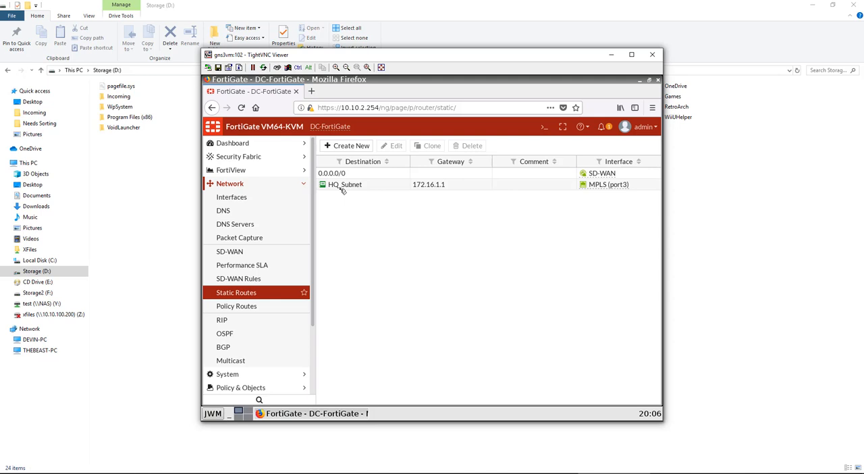
{"action": "left_click", "coordinate": [364, 147]}
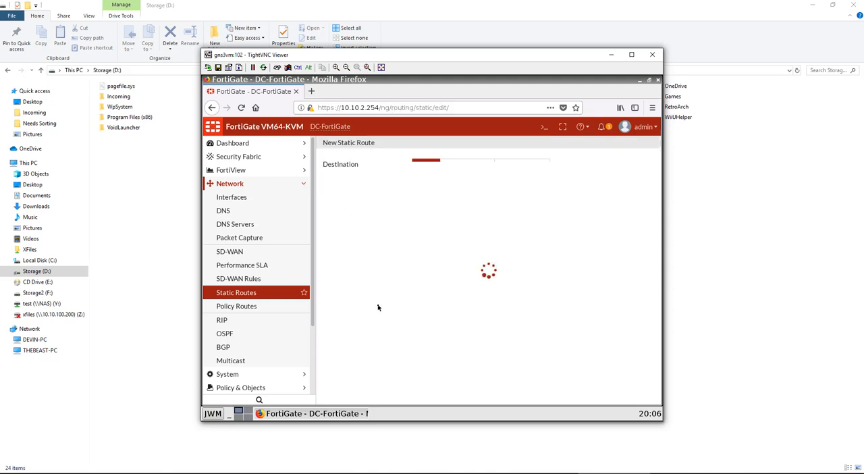
{"action": "triple_click", "coordinate": [468, 178]}
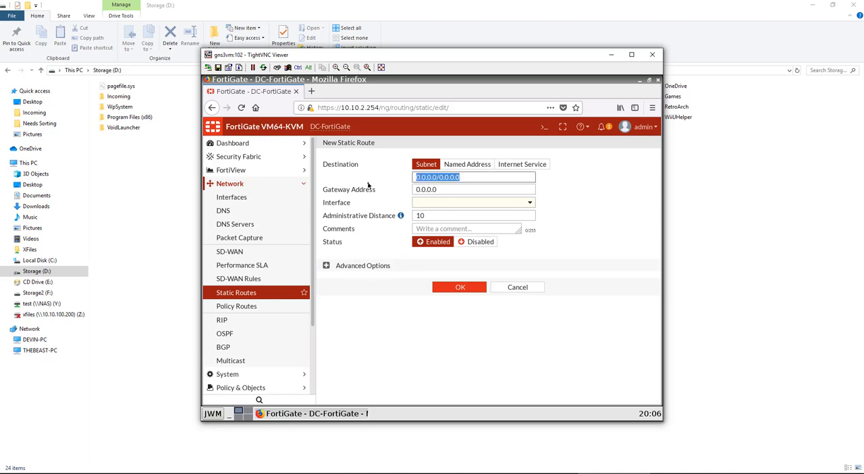
{"action": "type", "text": "10.10"}
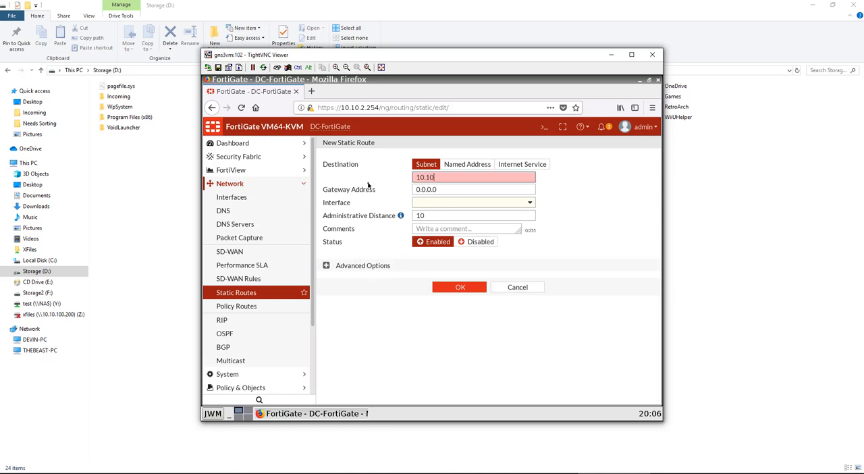
{"action": "type", "text": ".20.0/24"}
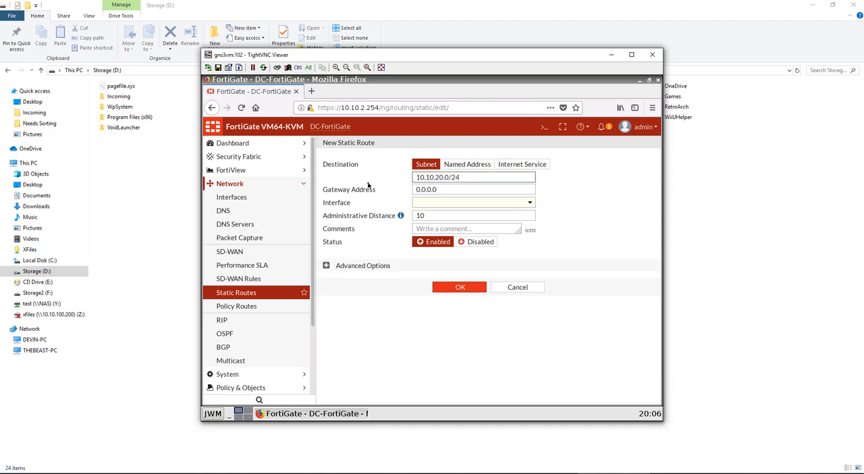
Assign the ToHQ interface to the new static route, save it, and select it in the route list
{"action": "key", "text": "Tab"}
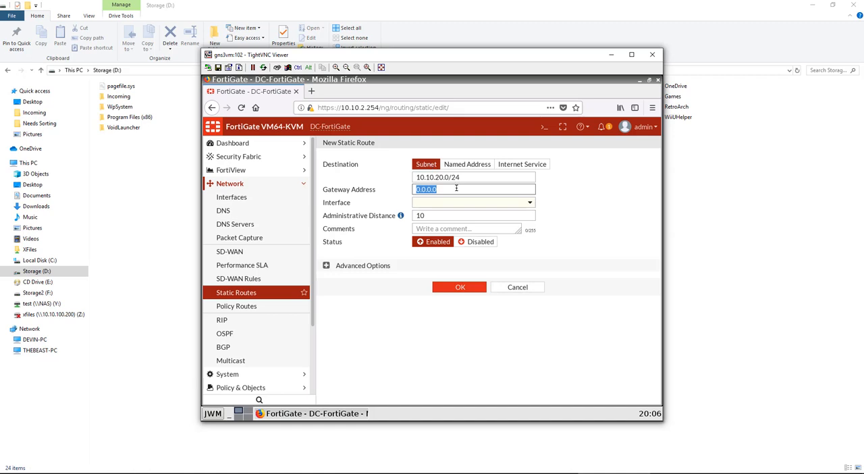
{"action": "left_click", "coordinate": [427, 193]}
{"action": "left_click_drag", "start_coordinate": [447, 189], "coordinate": [398, 188]}
{"action": "left_click", "coordinate": [459, 204]}
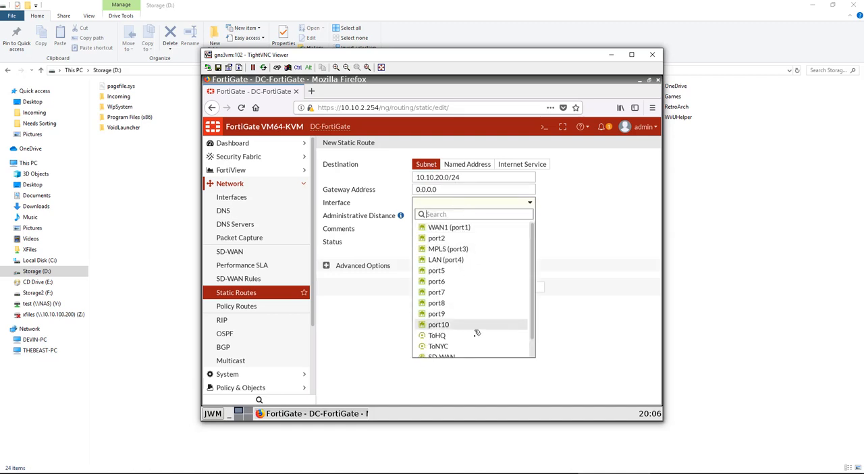
{"action": "scroll", "coordinate": [476, 339], "scroll_direction": "down", "scroll_amount": 1}
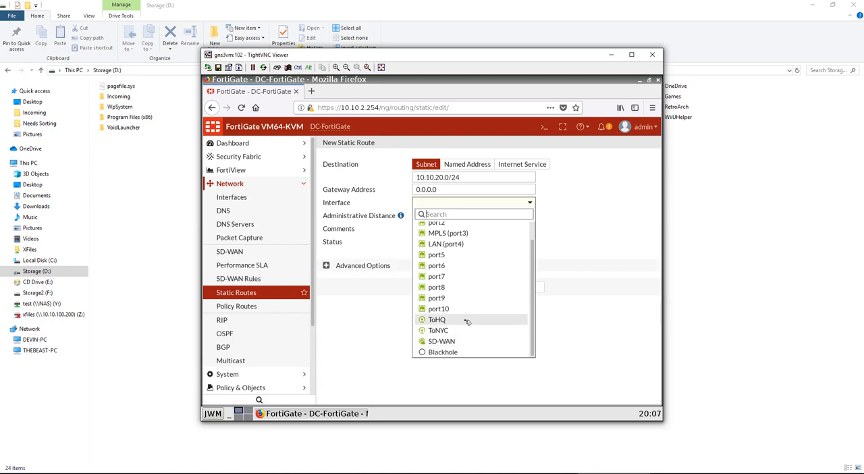
{"action": "mouse_move", "coordinate": [468, 321]}
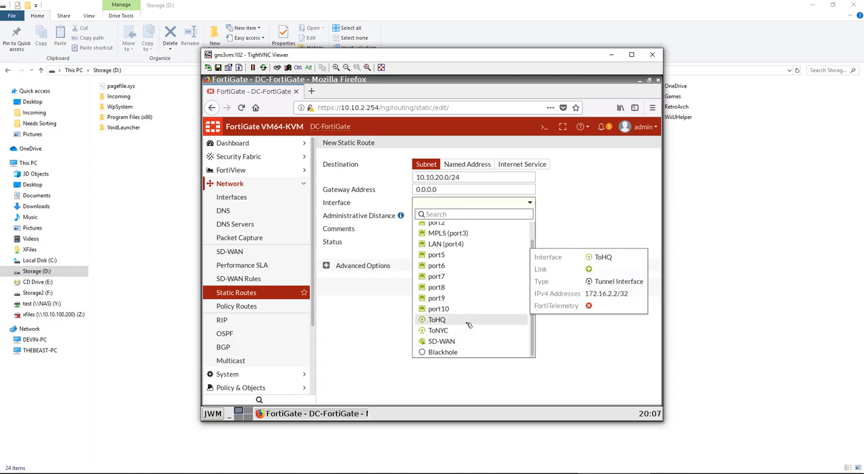
{"action": "left_click", "coordinate": [467, 321]}
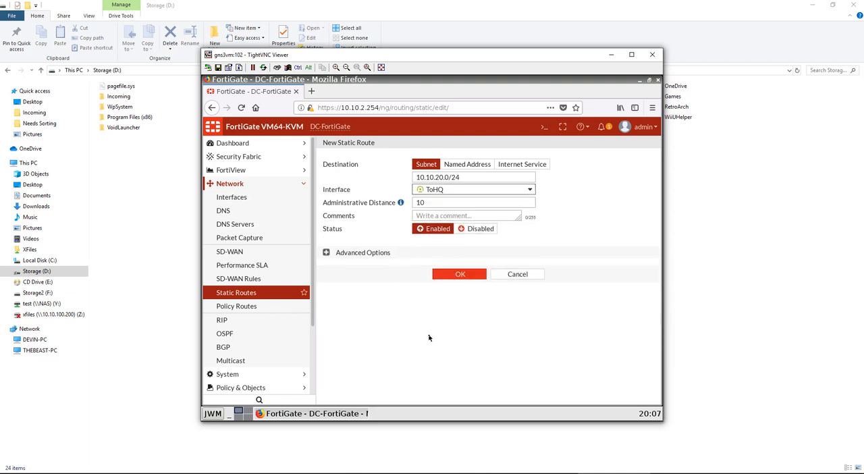
{"action": "left_click", "coordinate": [456, 275]}
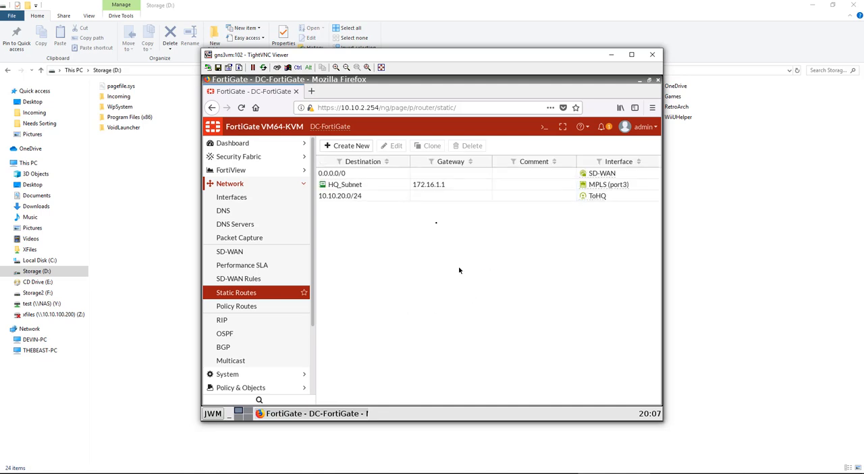
{"action": "left_click", "coordinate": [423, 200]}
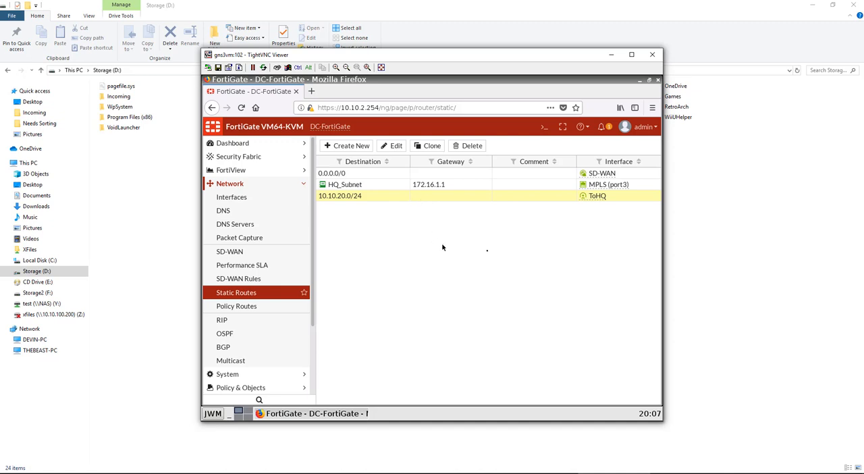
Switch to the GNS3 topology and stop the MPLS router to simulate a link failure
{"action": "left_click", "coordinate": [728, 237]}
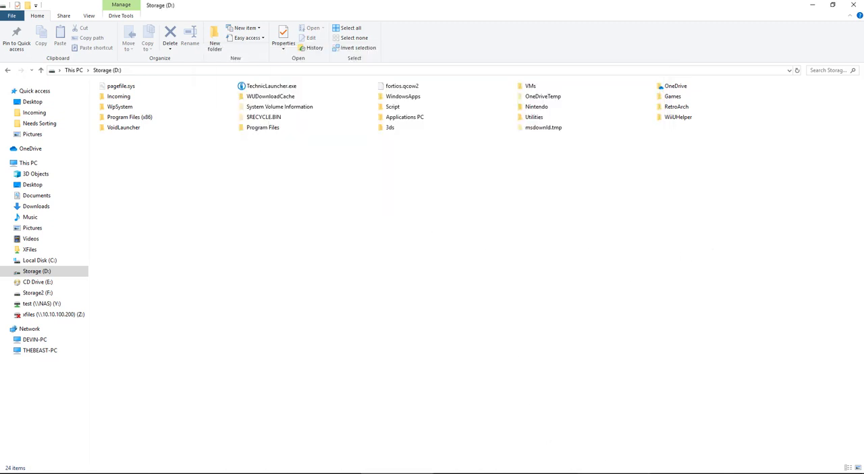
{"action": "left_click", "coordinate": [613, 473]}
{"action": "left_click", "coordinate": [542, 473]}
{"action": "left_click", "coordinate": [471, 473]}
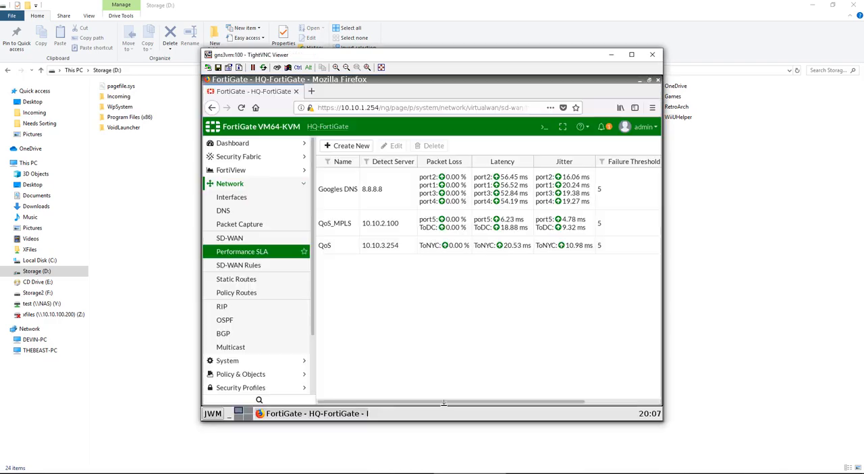
{"action": "left_click", "coordinate": [325, 473]}
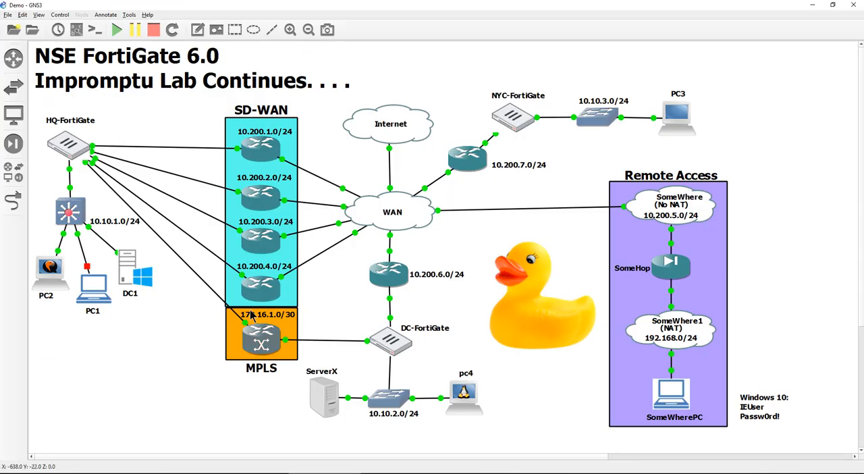
{"action": "right_click", "coordinate": [258, 322]}
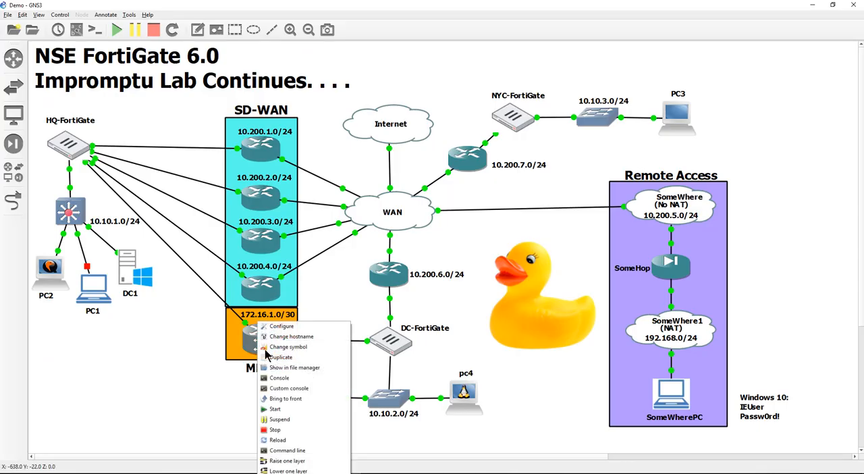
{"action": "left_click", "coordinate": [283, 428]}
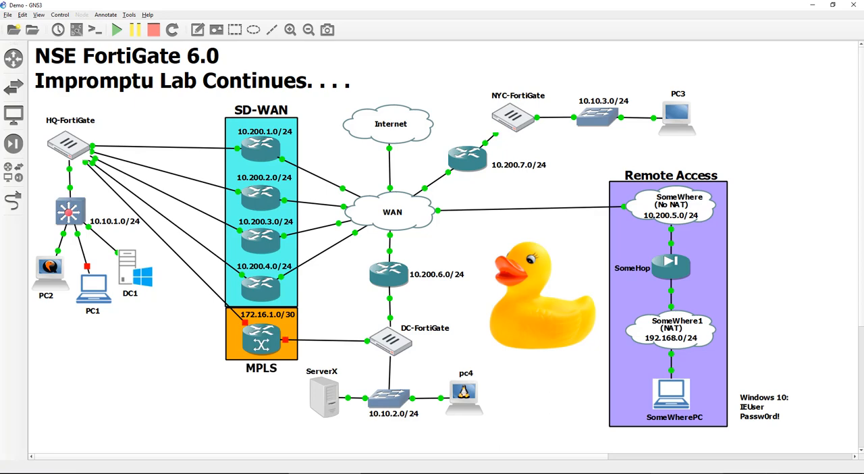
Switch to the SomeWherePC session and examine the continuous ping to 10.10.2.100 while the MPLS router is stopped
{"action": "left_click", "coordinate": [687, 473]}
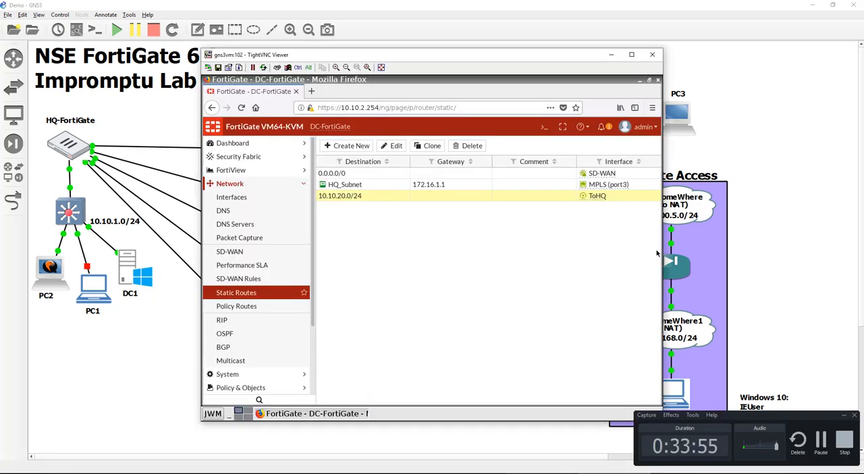
{"action": "left_click", "coordinate": [555, 473]}
{"action": "left_click", "coordinate": [555, 449]}
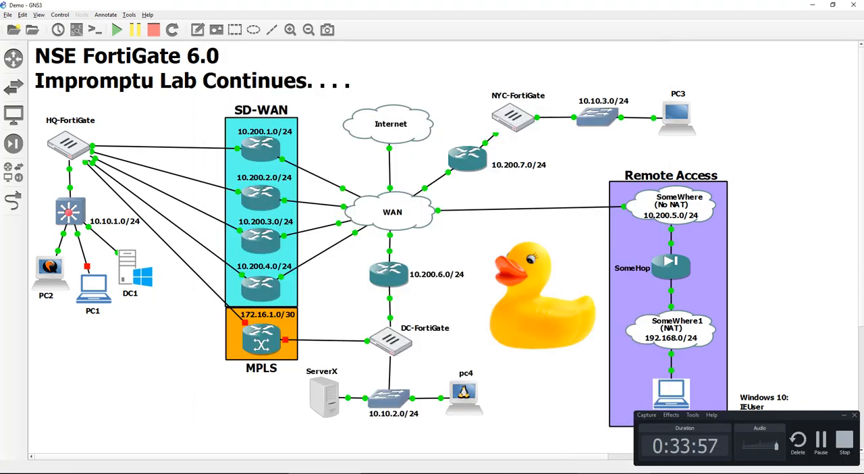
{"action": "left_click", "coordinate": [565, 472]}
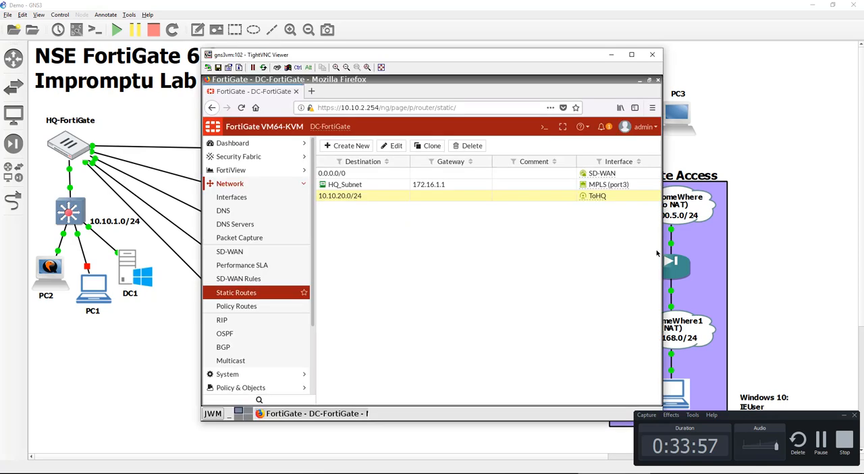
{"action": "left_click", "coordinate": [846, 416]}
{"action": "left_click", "coordinate": [557, 473]}
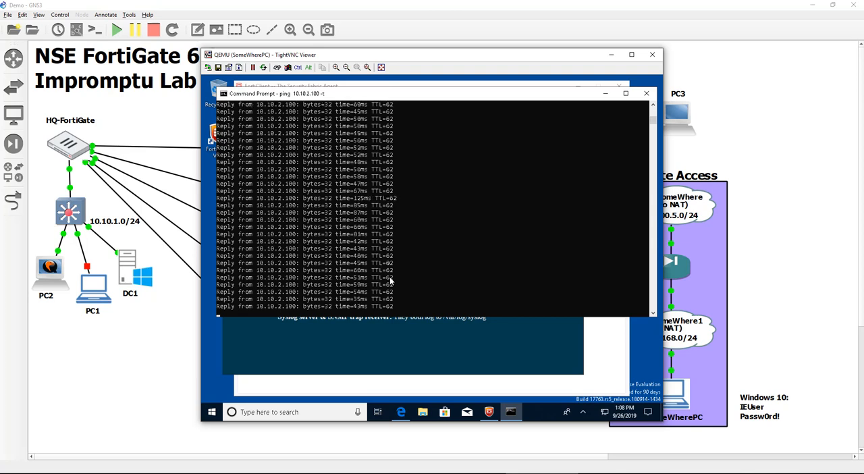
{"action": "scroll", "coordinate": [395, 248], "scroll_direction": "down", "scroll_amount": 10}
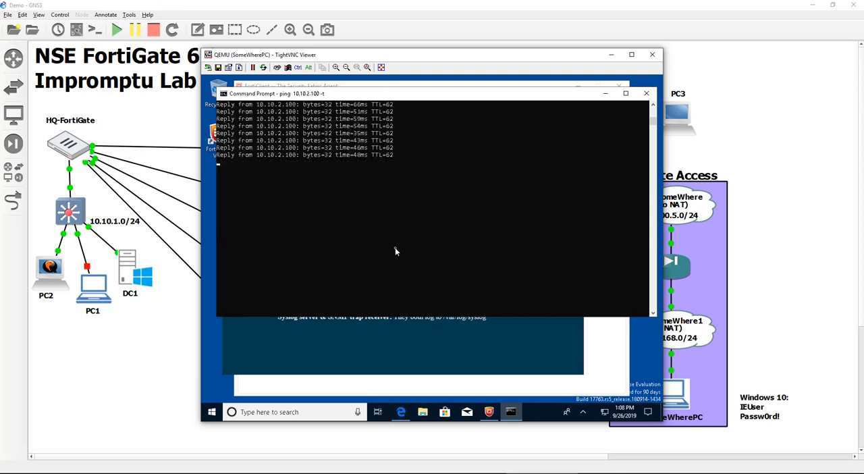
{"action": "scroll", "coordinate": [396, 249], "scroll_direction": "up", "scroll_amount": 7}
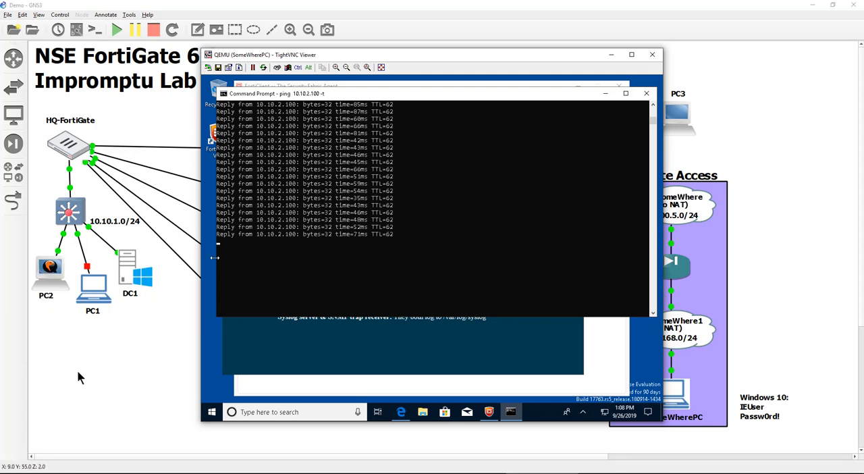
Start the MPLS router again in the GNS3 topology and return to the DC-FortiGate session
{"action": "left_click", "coordinate": [77, 371]}
{"action": "right_click", "coordinate": [257, 350]}
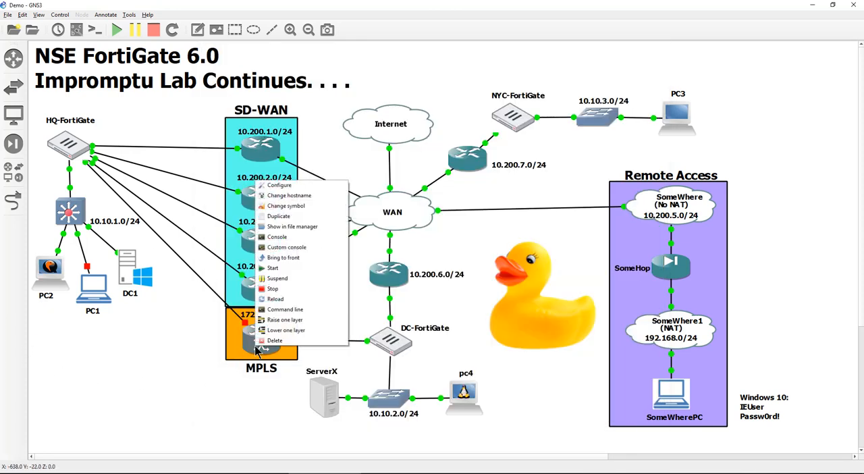
{"action": "left_click", "coordinate": [262, 268]}
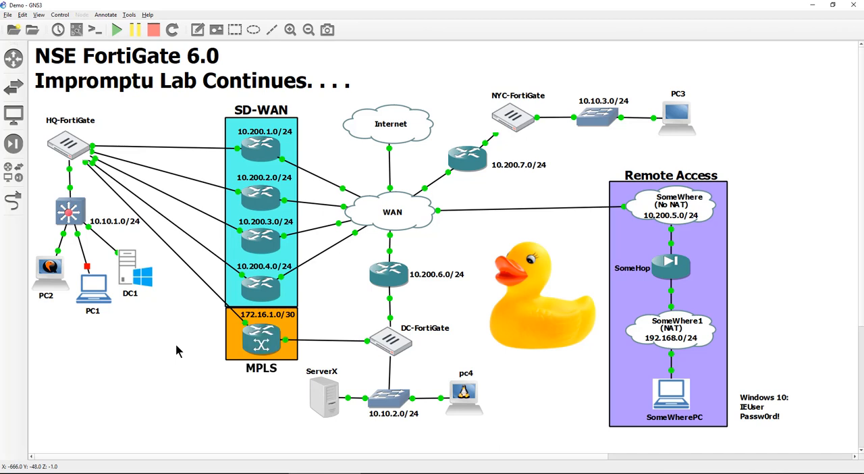
{"action": "left_click", "coordinate": [586, 466]}
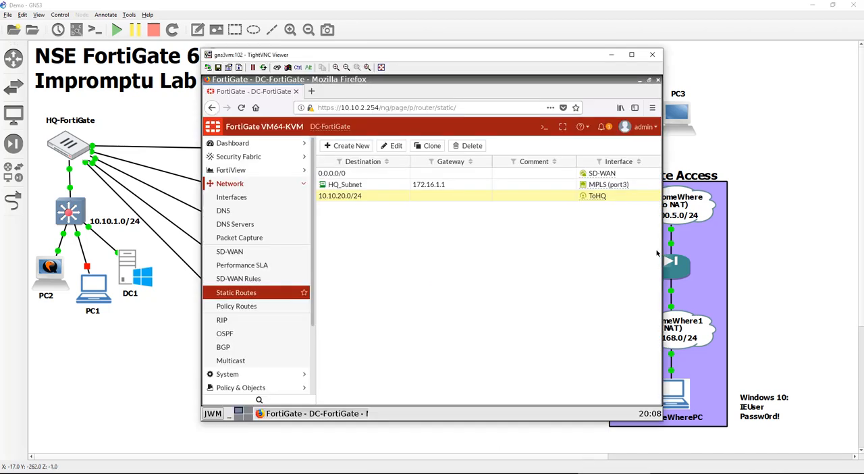